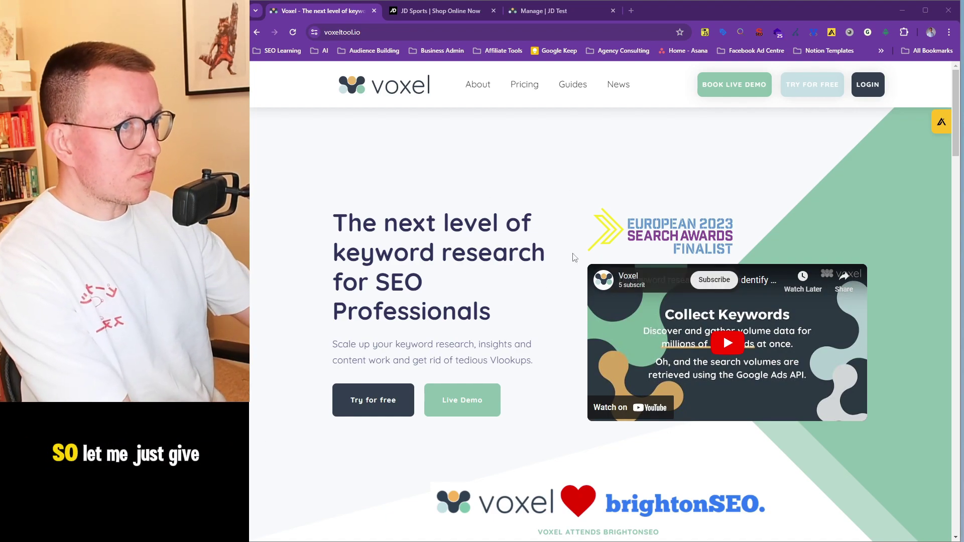
Look through the Voxel homepage, covering the process overview, keyword collection, ranking and competitors, and chart sections.
scroll(490, 257, "down", 1)
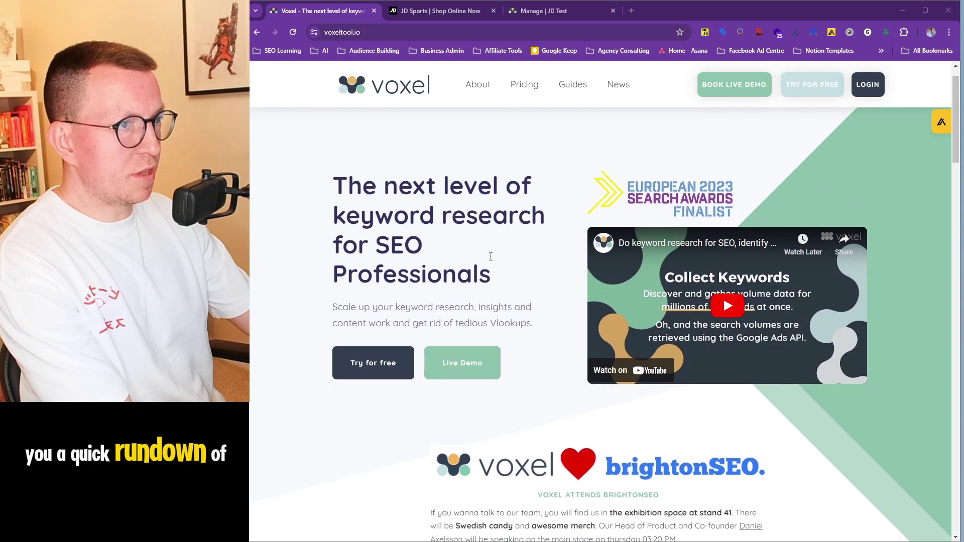
scroll(489, 262, "down", 2)
scroll(488, 262, "up", 2)
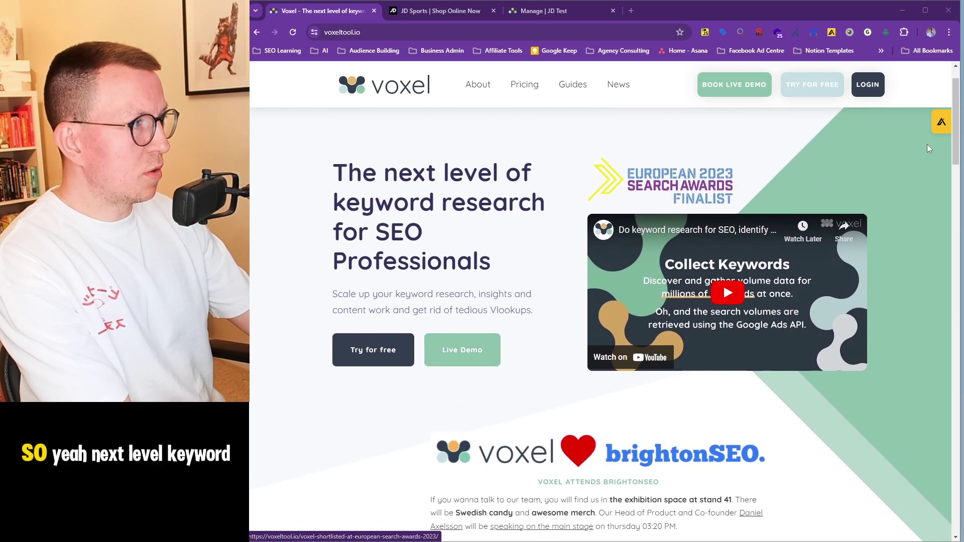
left_click_drag(956, 161, 366, 236)
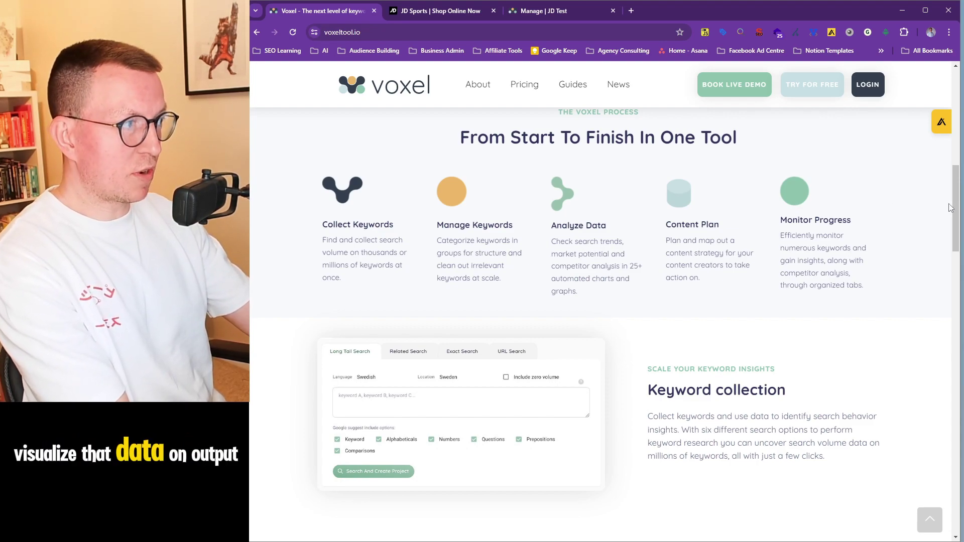
left_click_drag(957, 212, 919, 409)
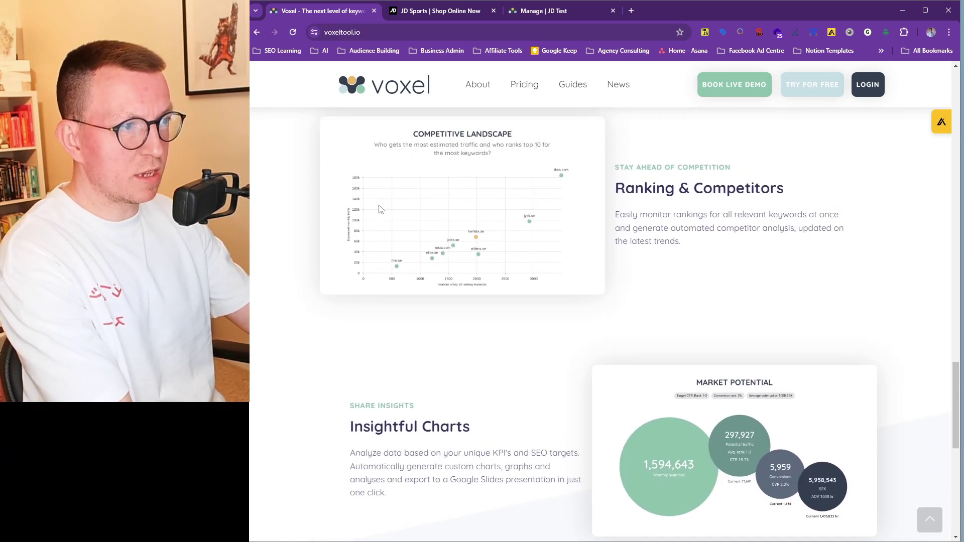
left_click_drag(953, 427, 924, 124)
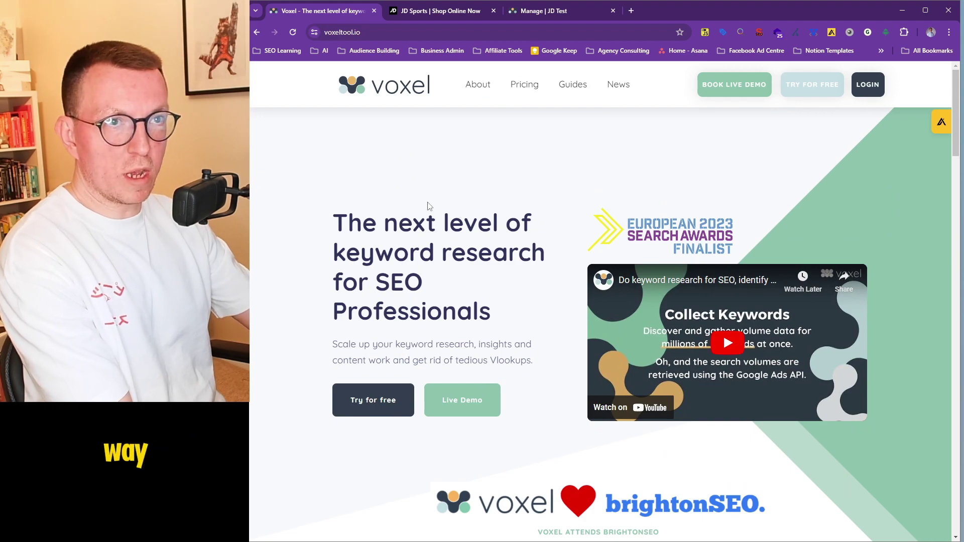
View the JD Sports website, switch to the JD Test project in Voxel, and inspect its Exact Keywords form without adding anything.
left_click(414, 13)
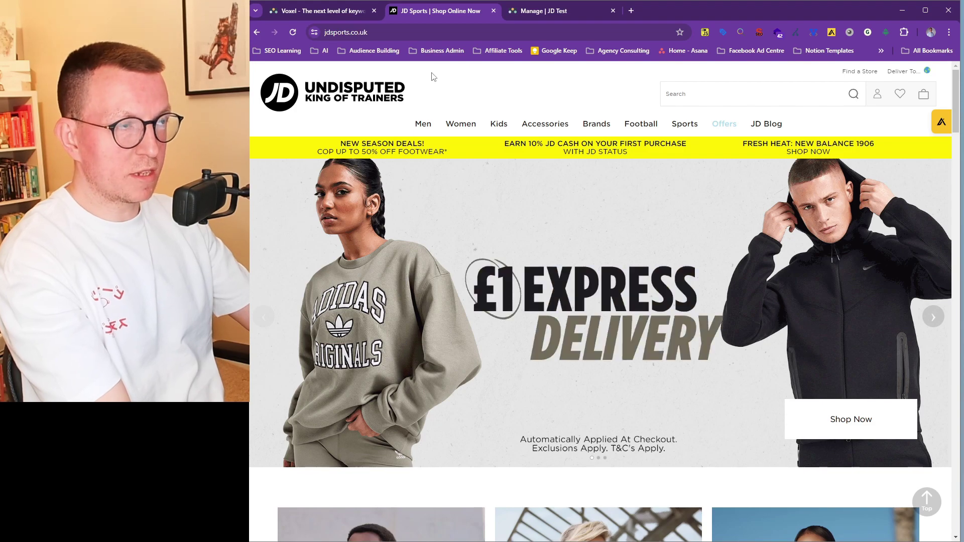
left_click(519, 14)
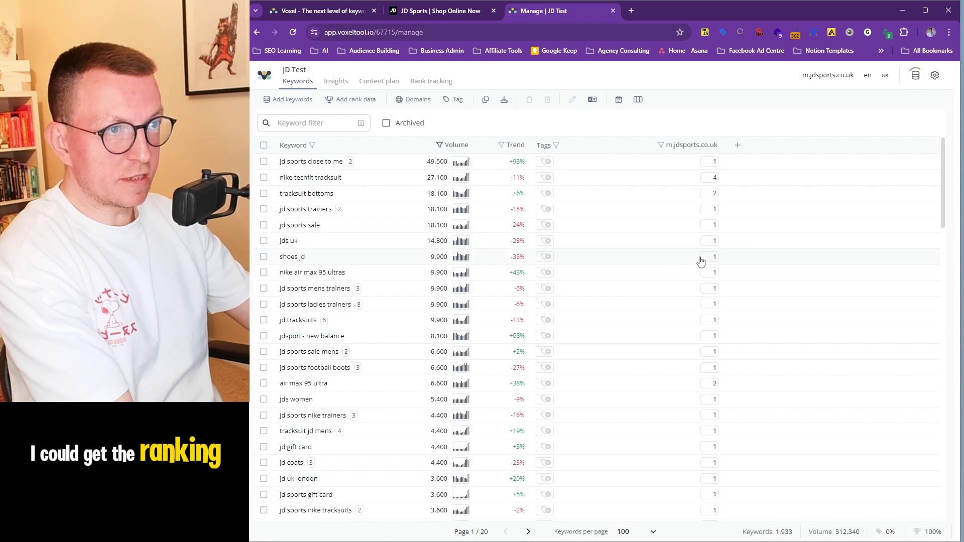
left_click(301, 103)
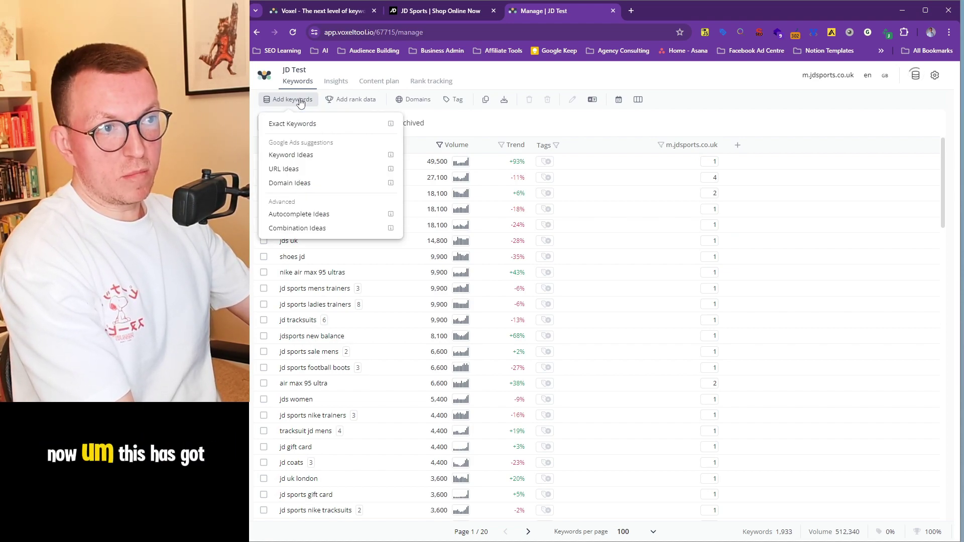
left_click(306, 125)
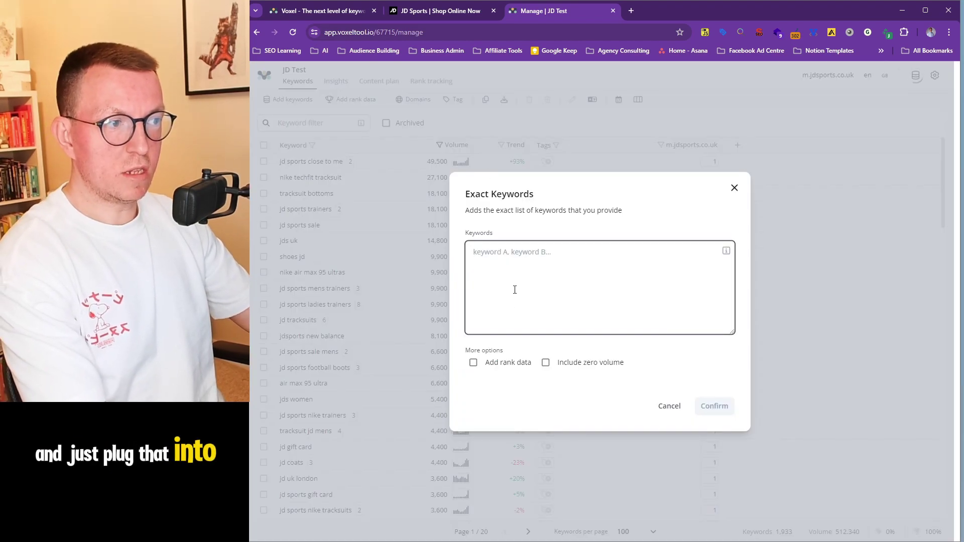
key("Escape")
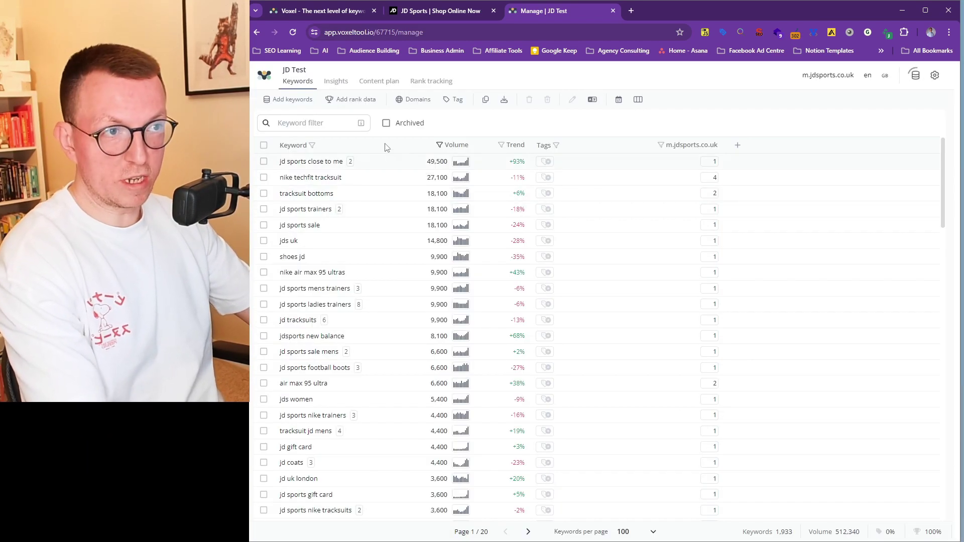
Inspect the Domain Ideas and URL Ideas forms for adding keywords, closing each without submitting.
left_click(291, 99)
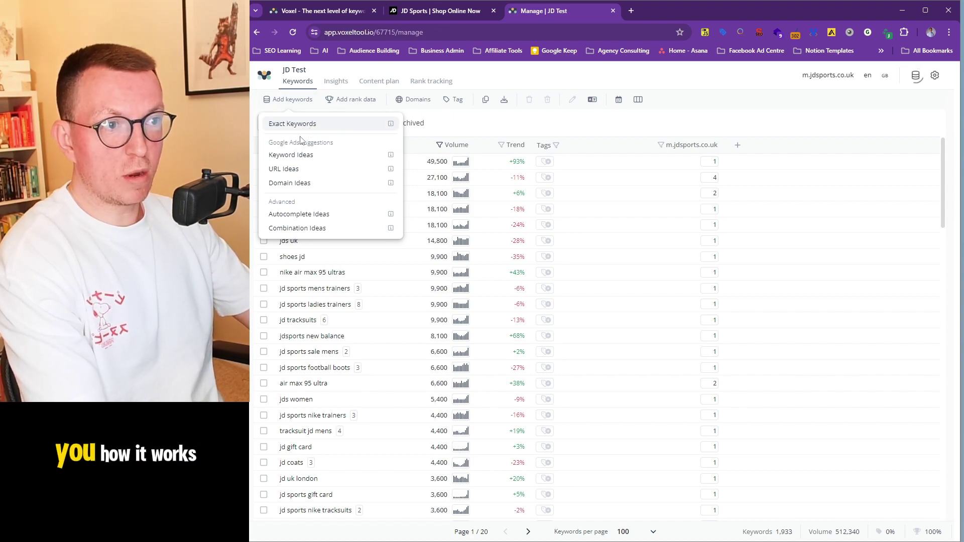
left_click(305, 184)
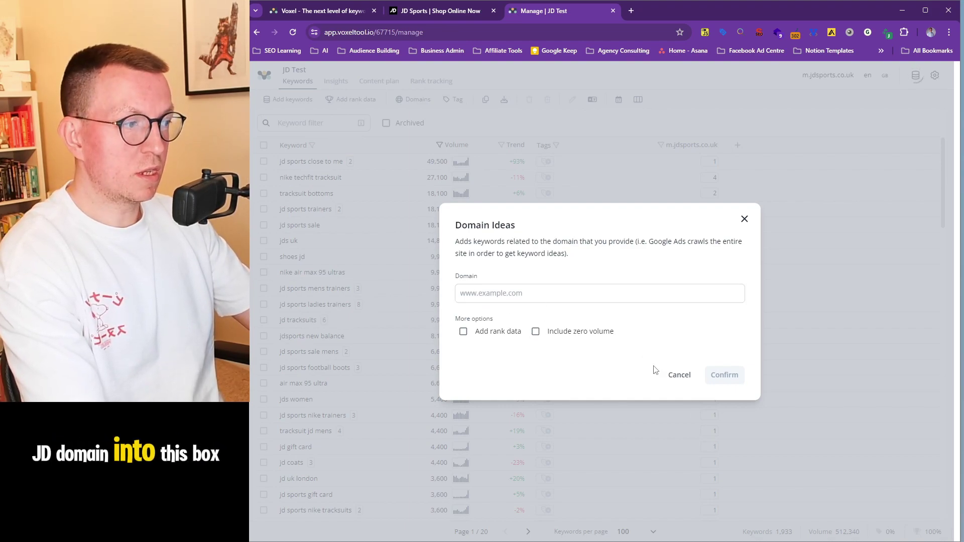
left_click(680, 380)
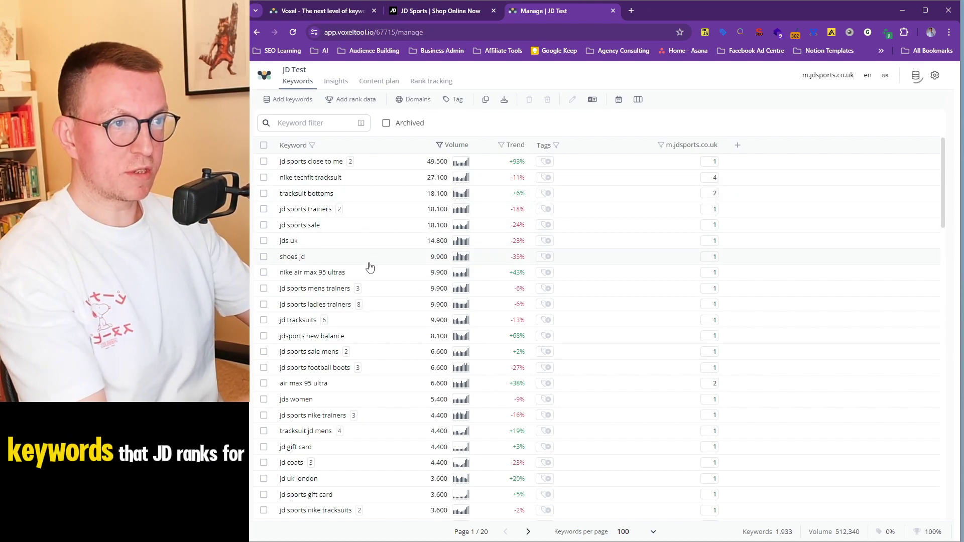
left_click(292, 99)
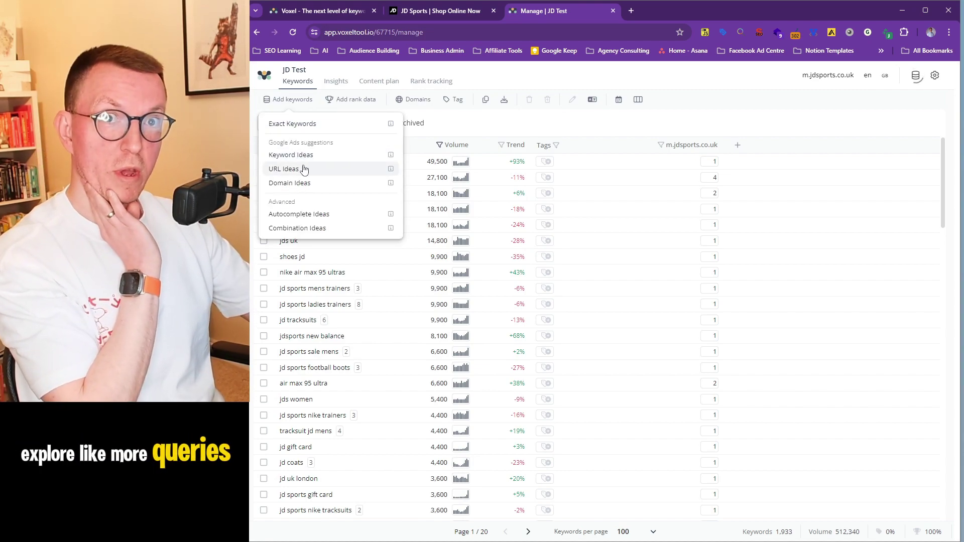
left_click(301, 169)
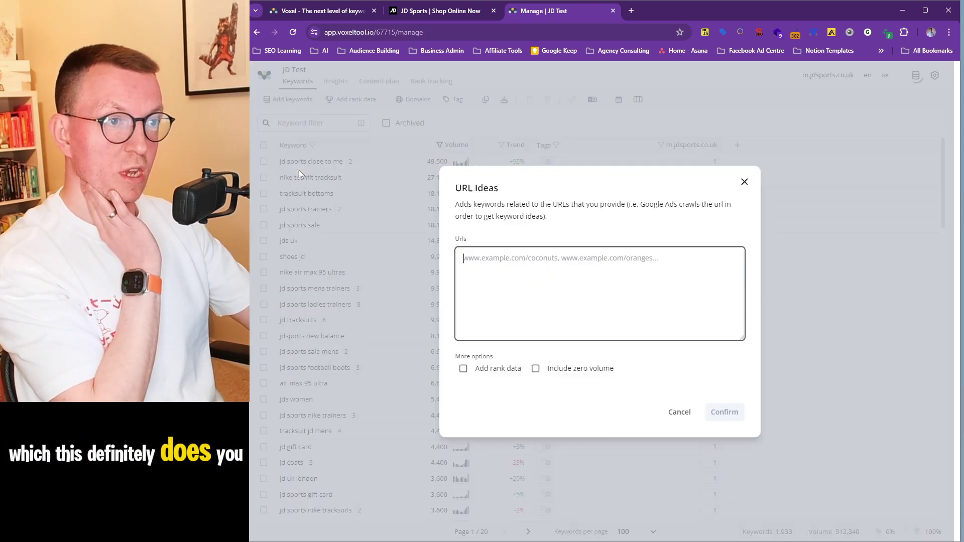
left_click(675, 417)
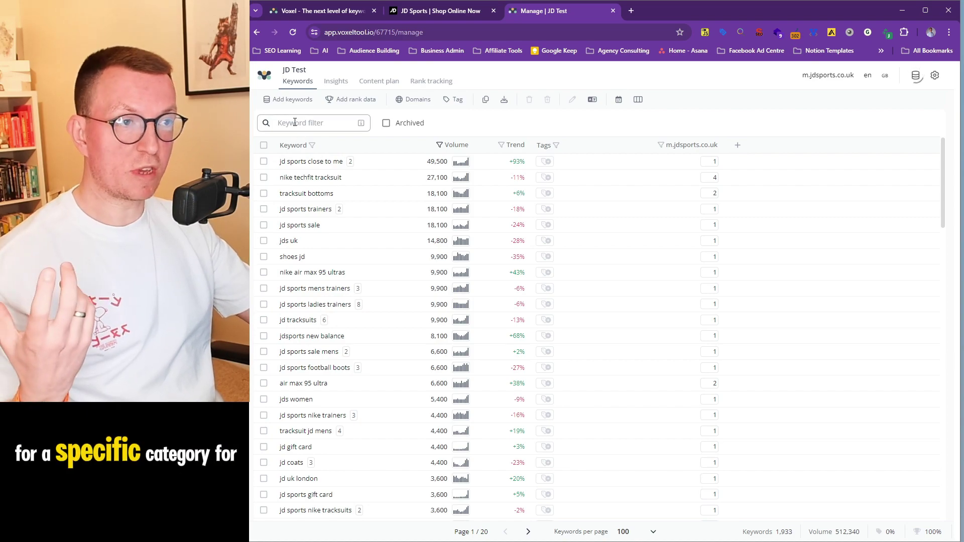
Inspect the Keyword Ideas and Autocomplete Ideas forms and their options, closing each without submitting.
left_click(288, 100)
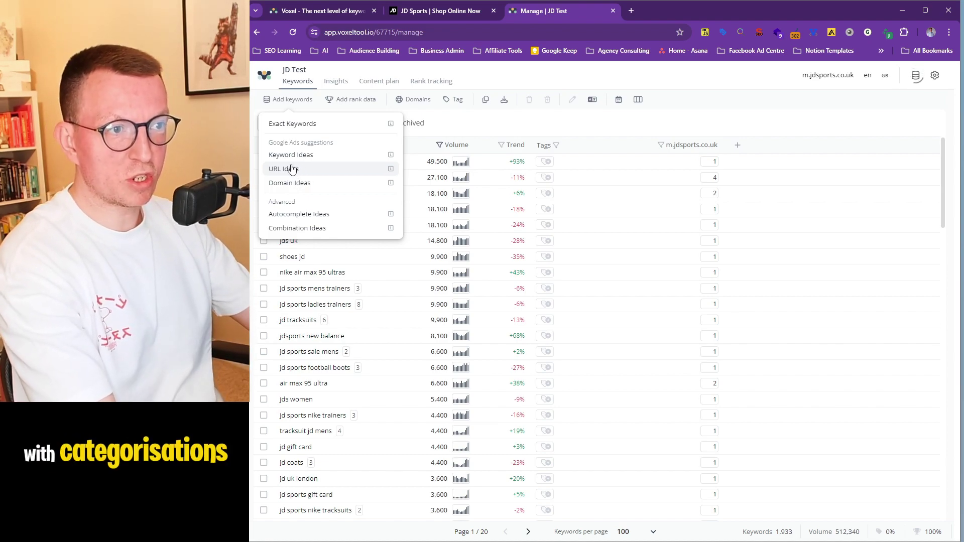
left_click(300, 155)
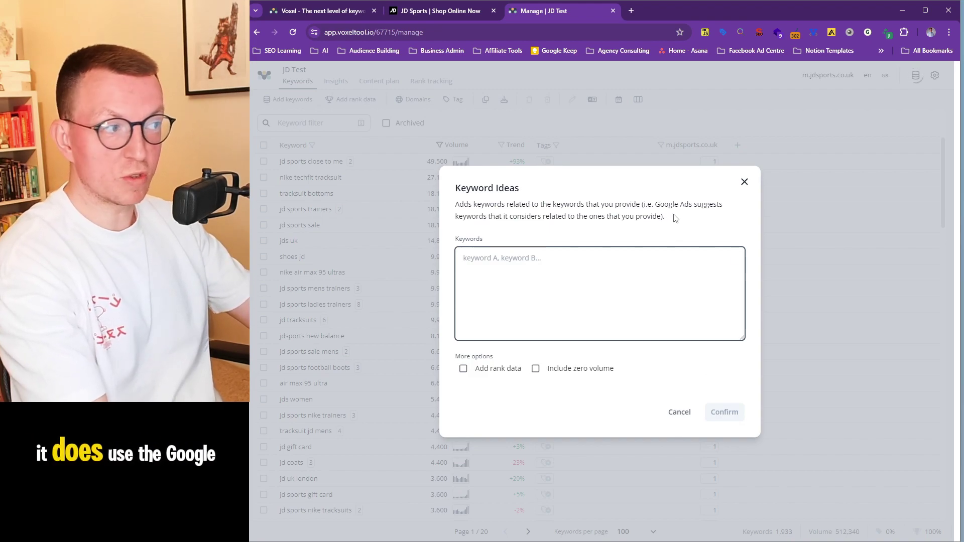
left_click(744, 183)
left_click(286, 107)
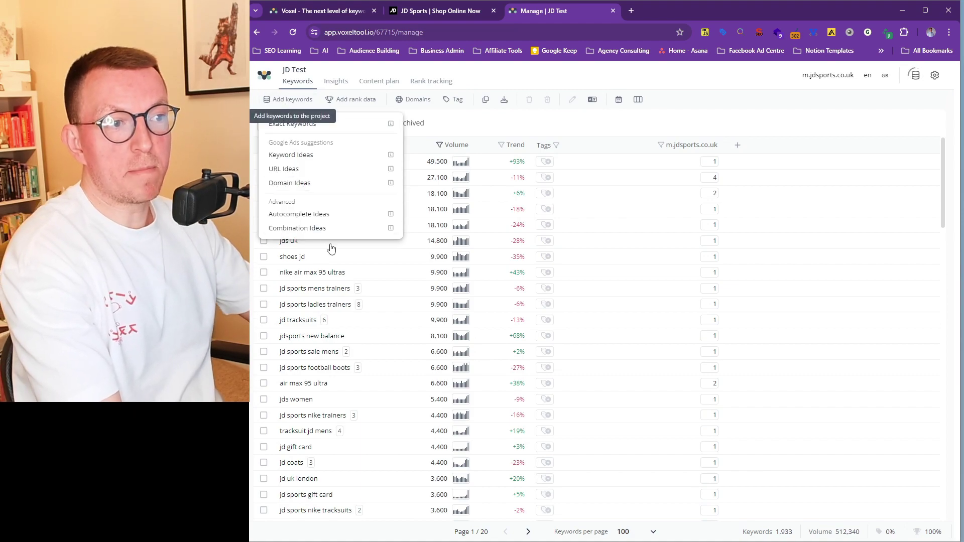
left_click(298, 216)
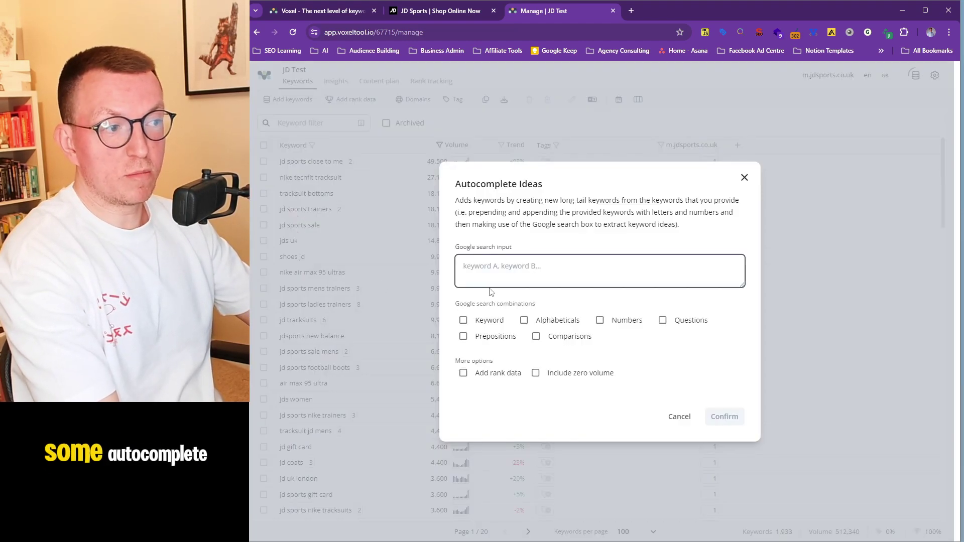
left_click(489, 273)
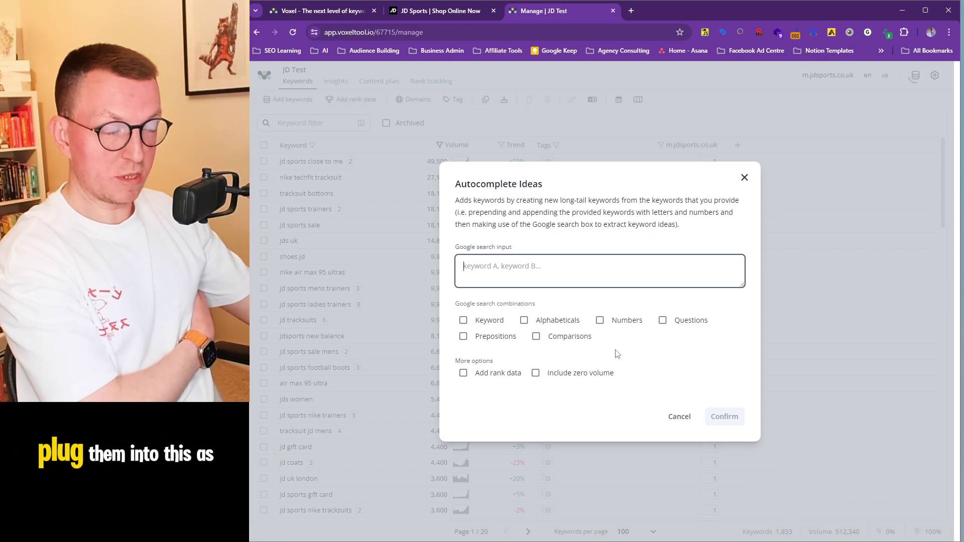
left_click(680, 416)
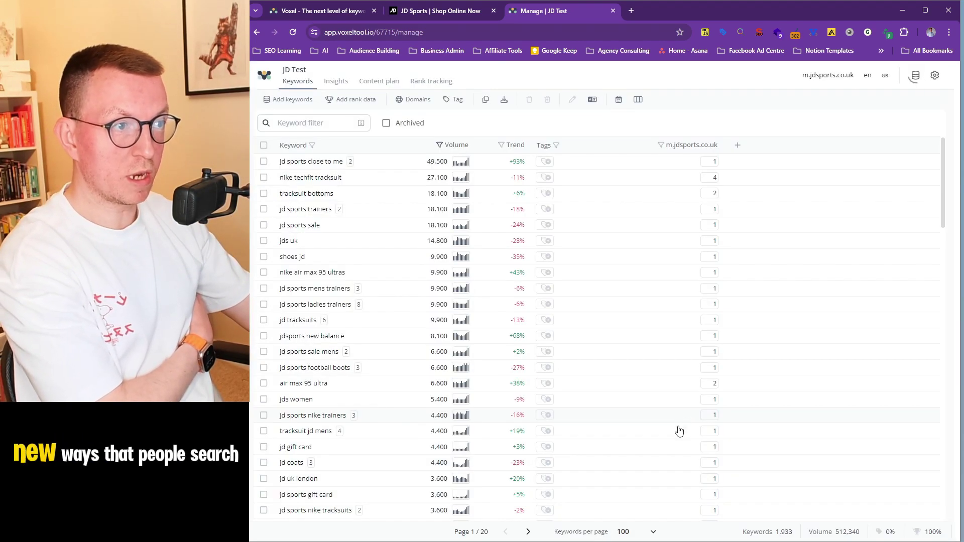
Read the Combination Ideas description for adding keywords and close it without creating a combination.
left_click(286, 101)
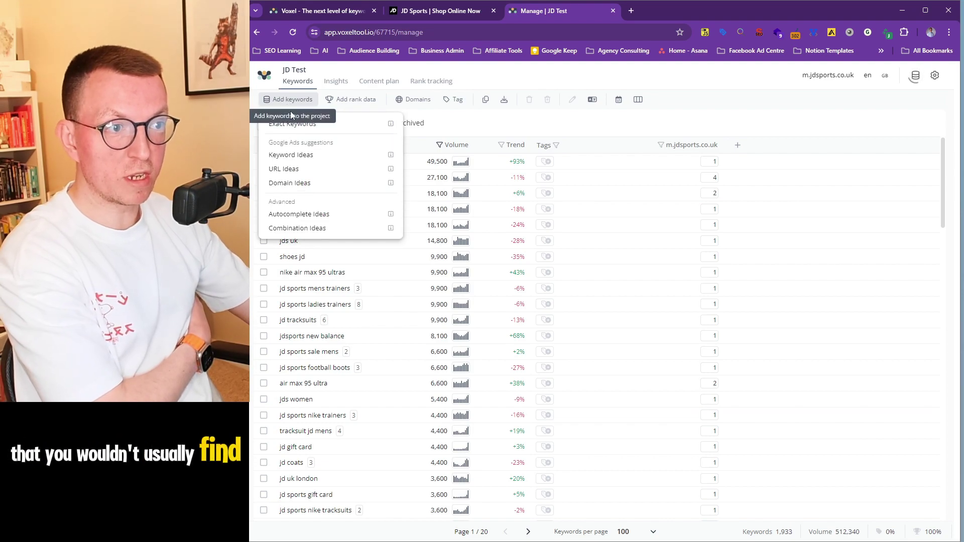
left_click(301, 228)
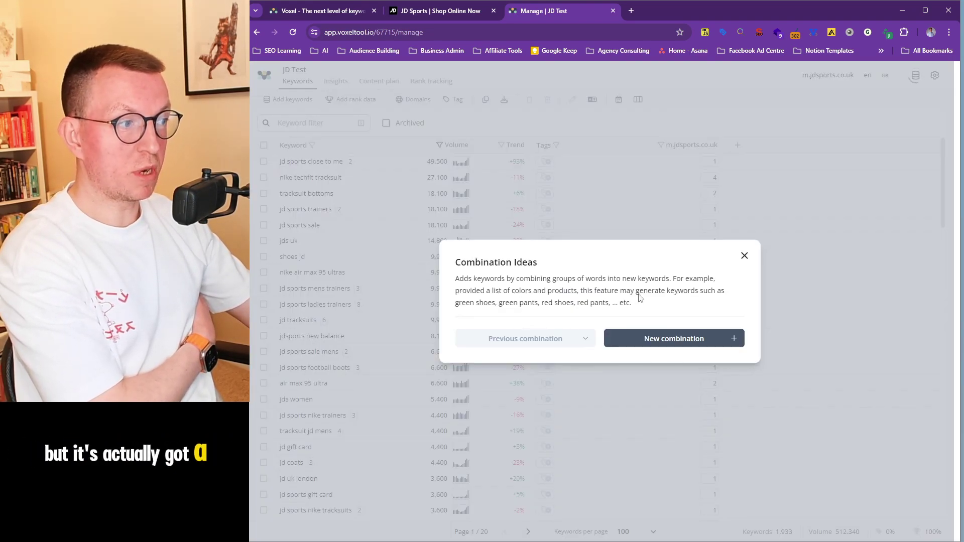
left_click(745, 256)
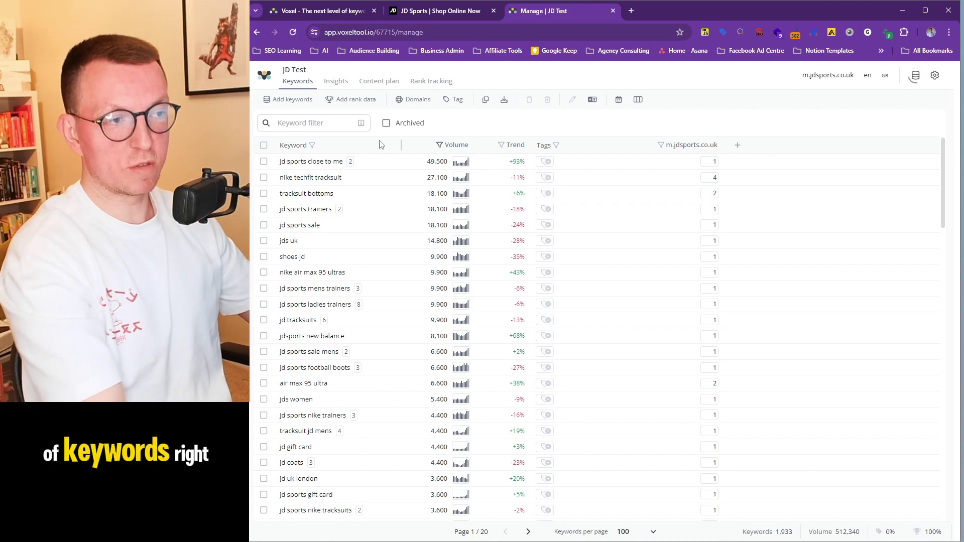
left_click(293, 99)
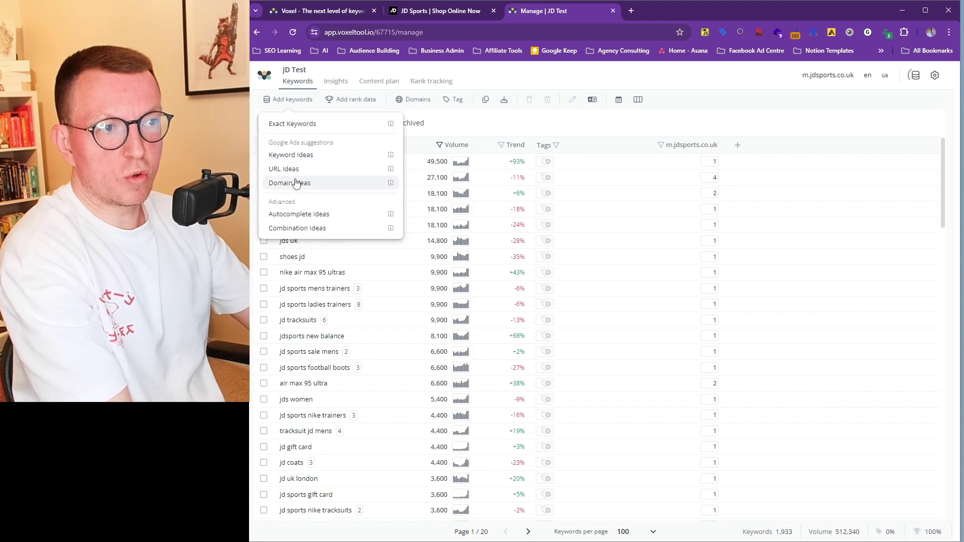
left_click(452, 124)
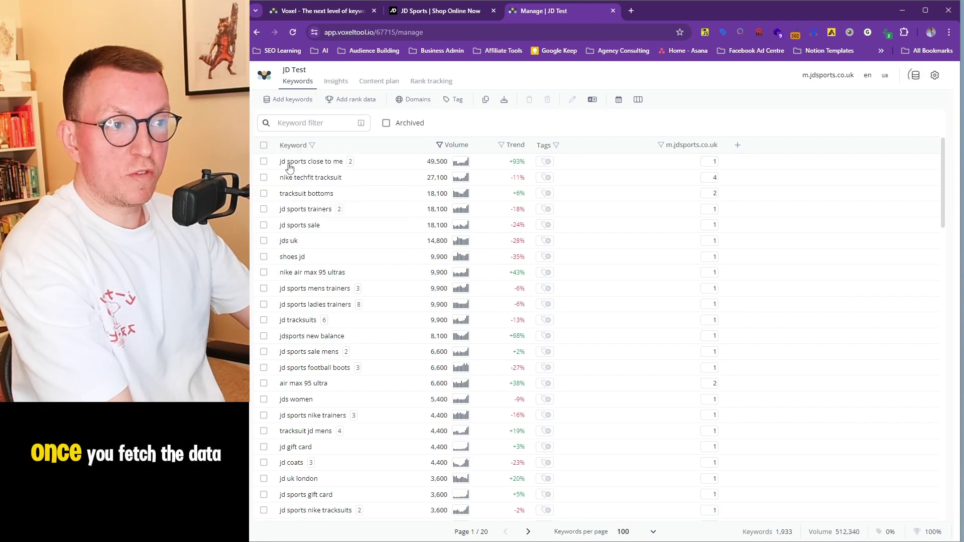
left_click(287, 101)
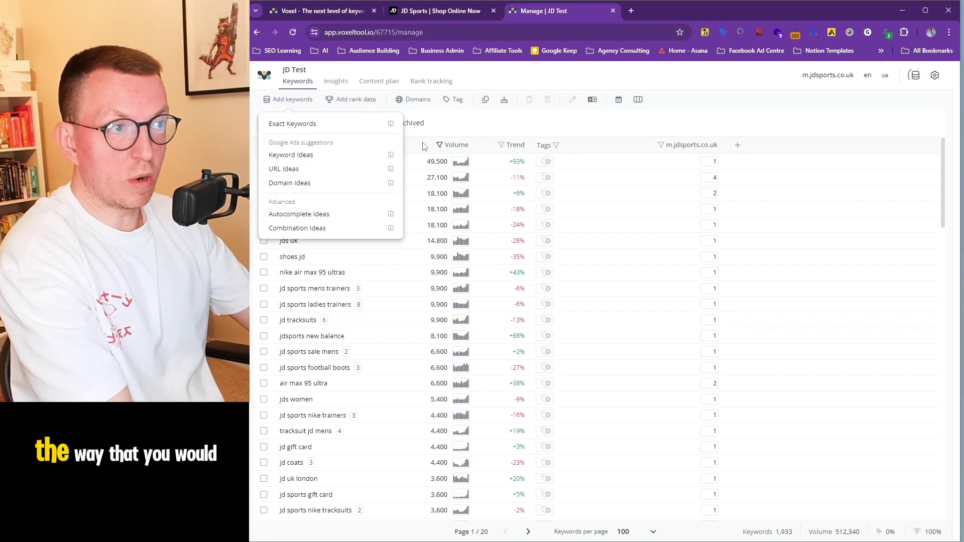
left_click(463, 129)
View the options for adding rank data to the project and cancel without retrieving any.
left_click(352, 100)
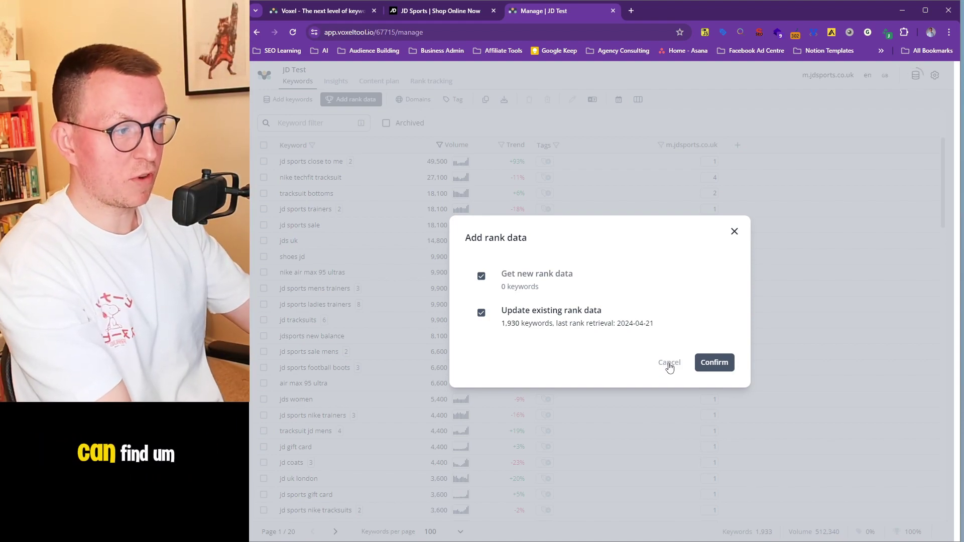
left_click(670, 365)
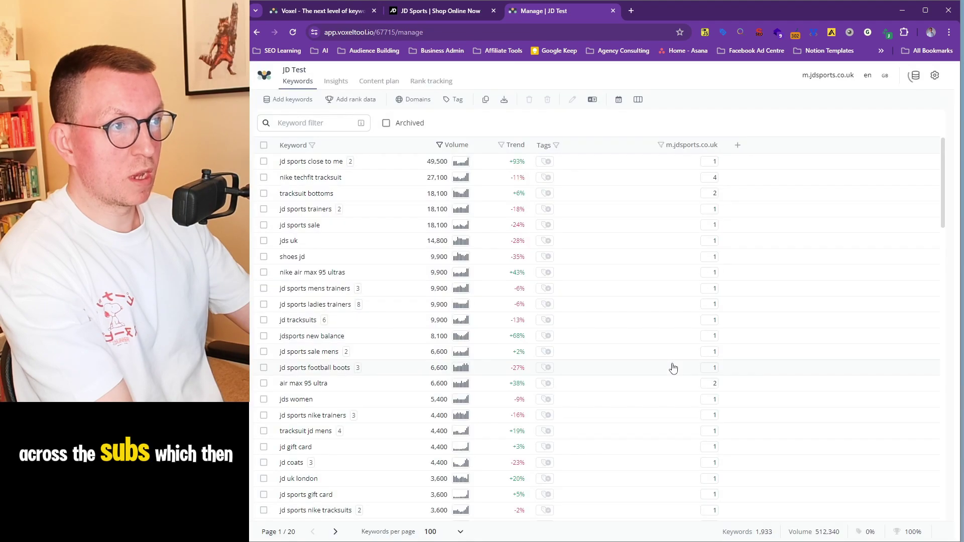
Show the project's domains beside the keyword table and examine the m.jdsports.co.uk rankings down the list.
left_click(414, 101)
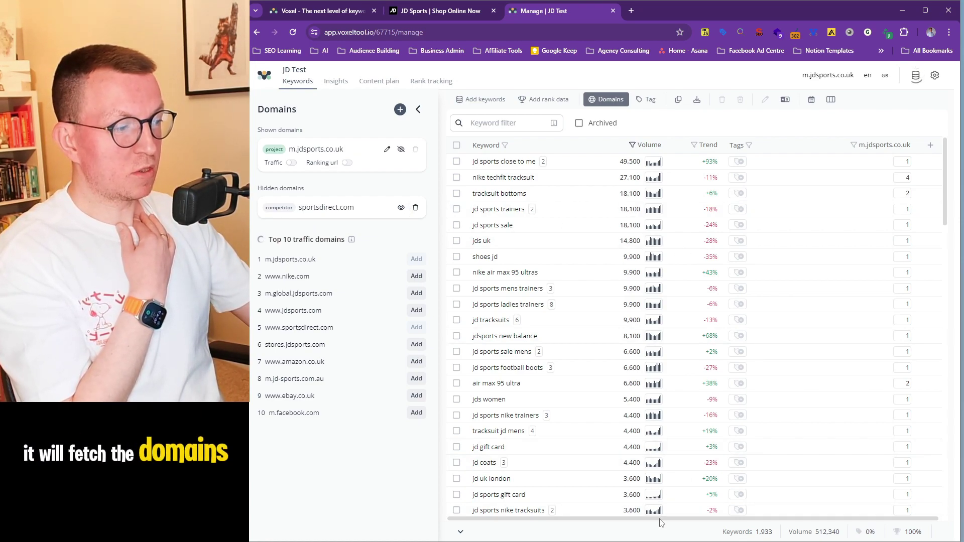
left_click_drag(659, 519, 704, 520)
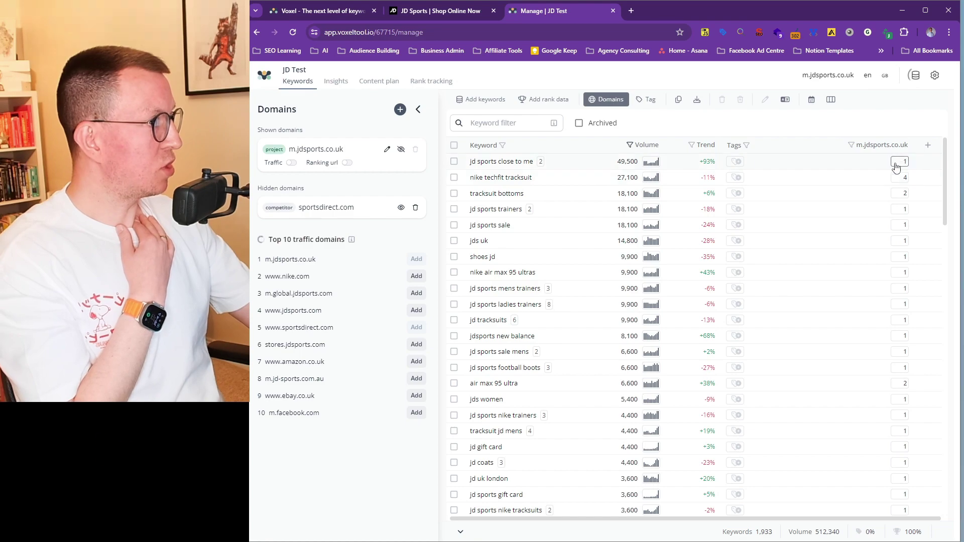
scroll(894, 258, "down", 4)
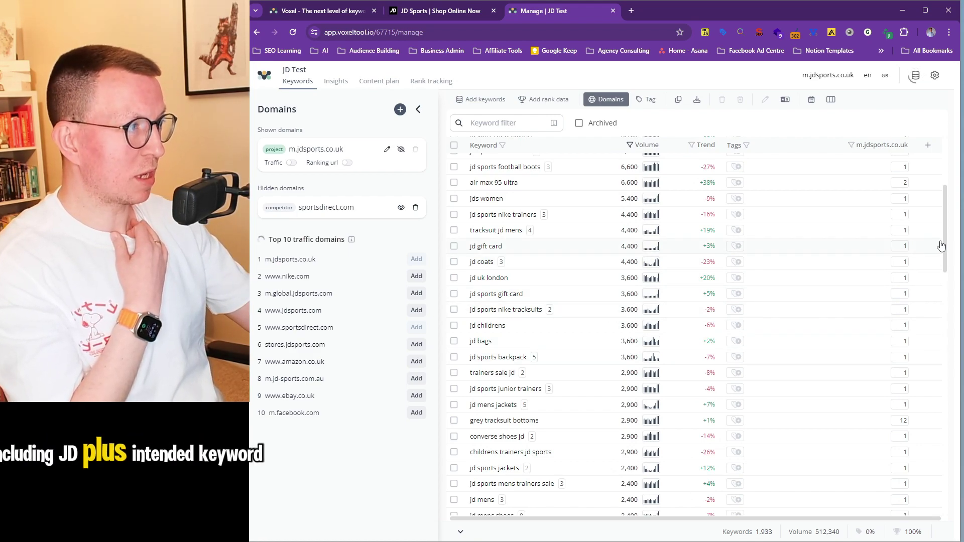
scroll(944, 256, "down", 1)
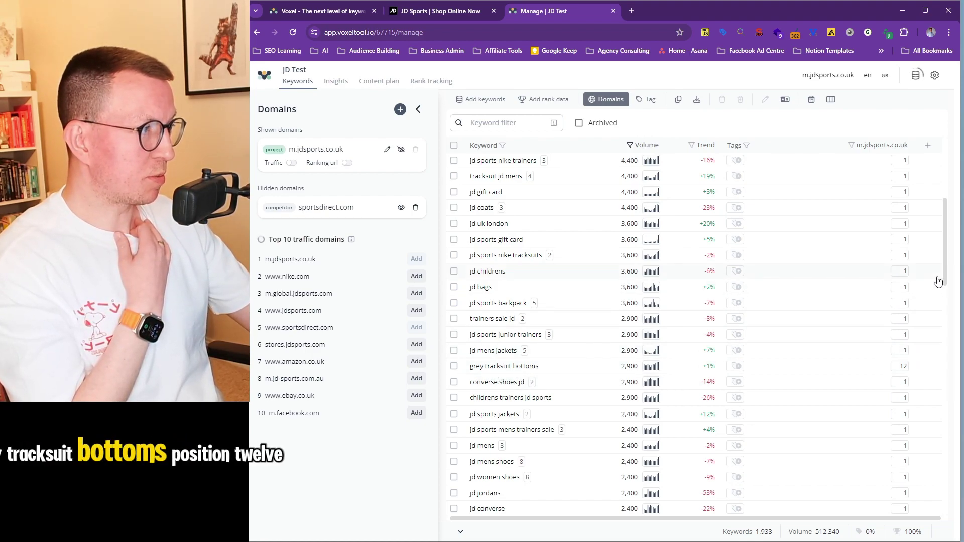
left_click_drag(947, 279, 947, 219)
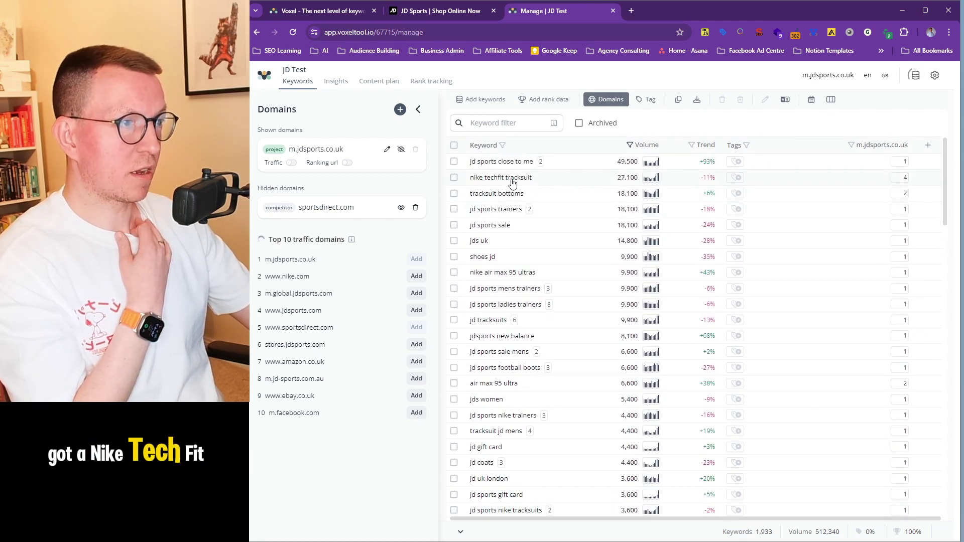
Review the keyword rankings onto page 2, return to page 1, and view the options for adding a domain without adding one.
left_click_drag(946, 206, 942, 482)
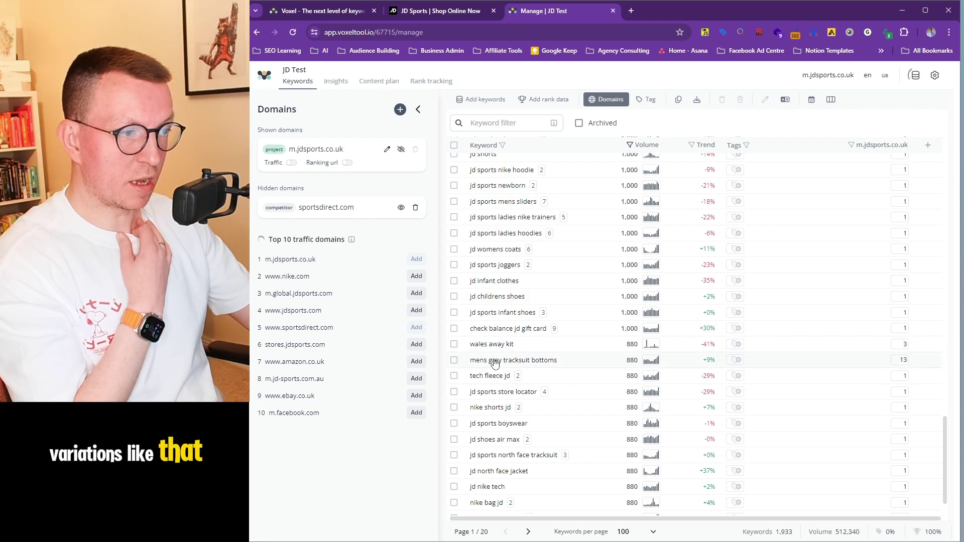
scroll(876, 431, "down", 1)
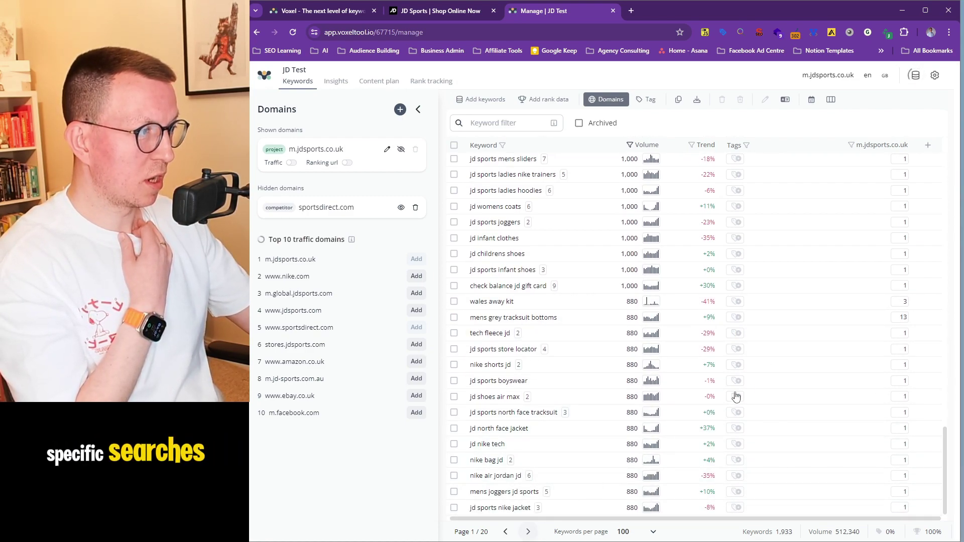
left_click_drag(948, 447, 937, 181)
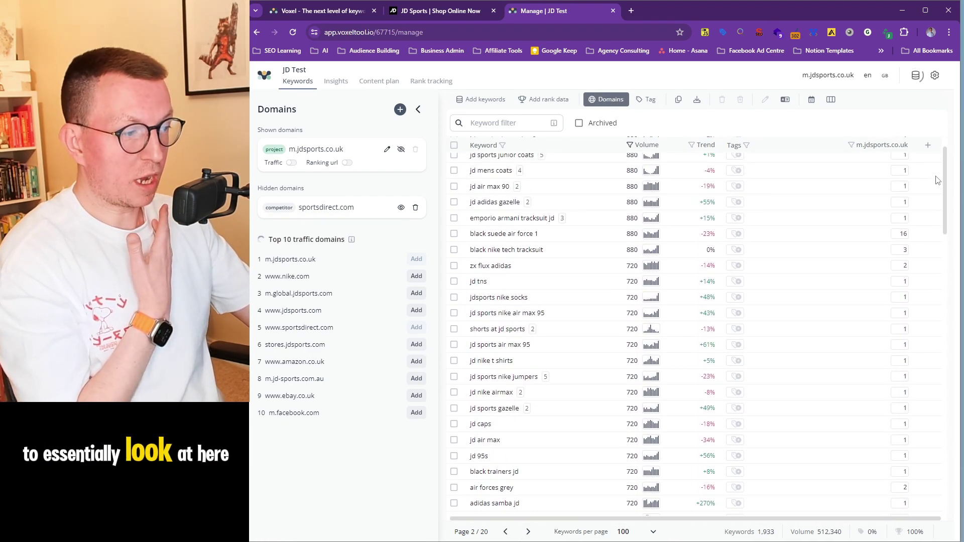
left_click(506, 532)
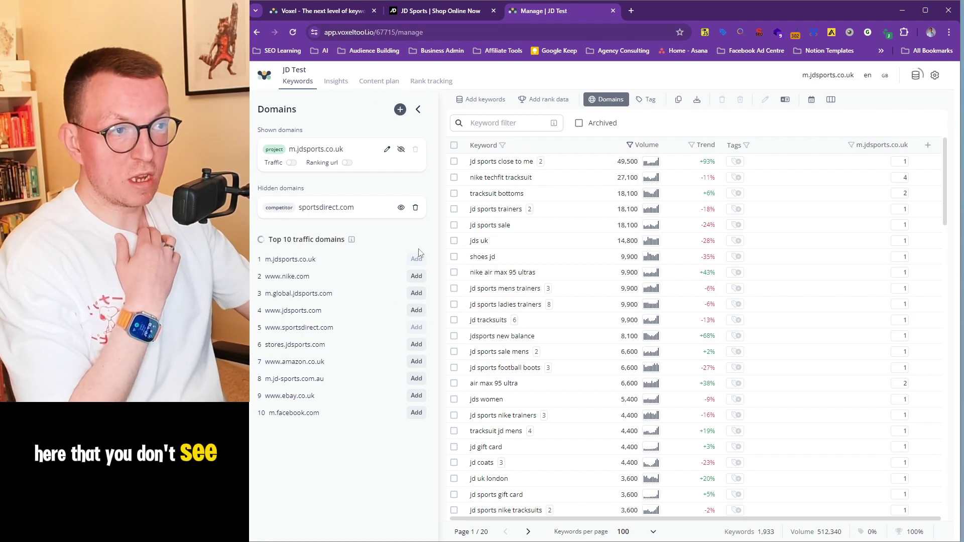
left_click(400, 109)
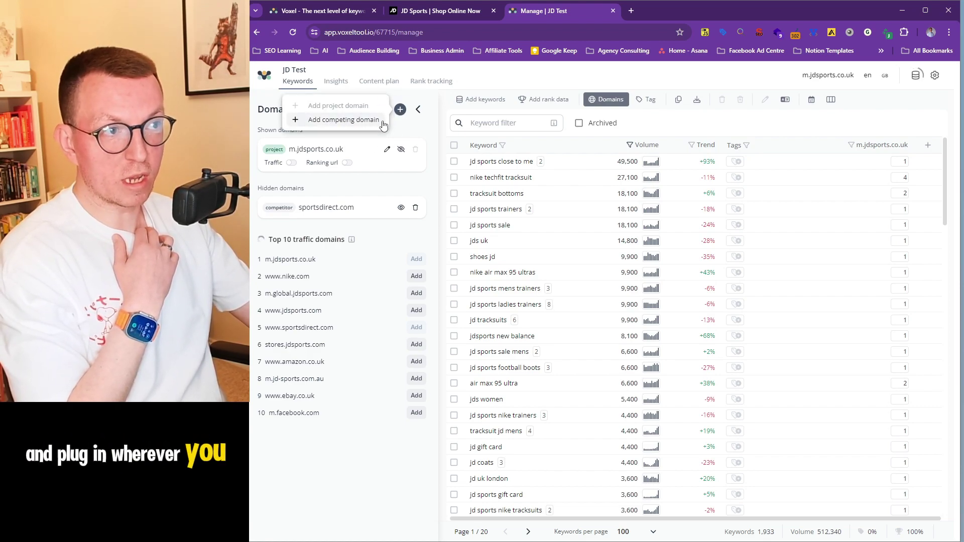
left_click(414, 130)
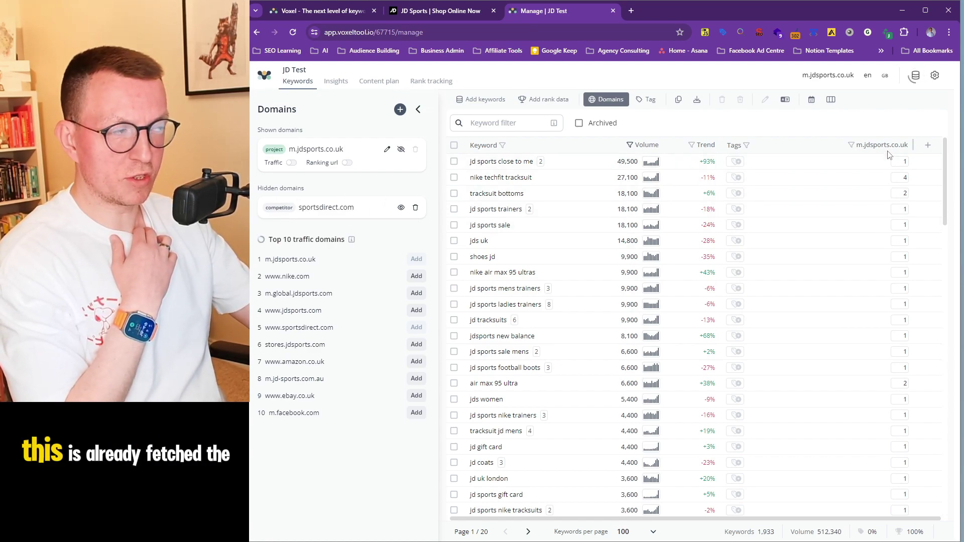
Inspect the ranked search results for the keyword "nike techfit tracksuit" and close them.
left_click(901, 179)
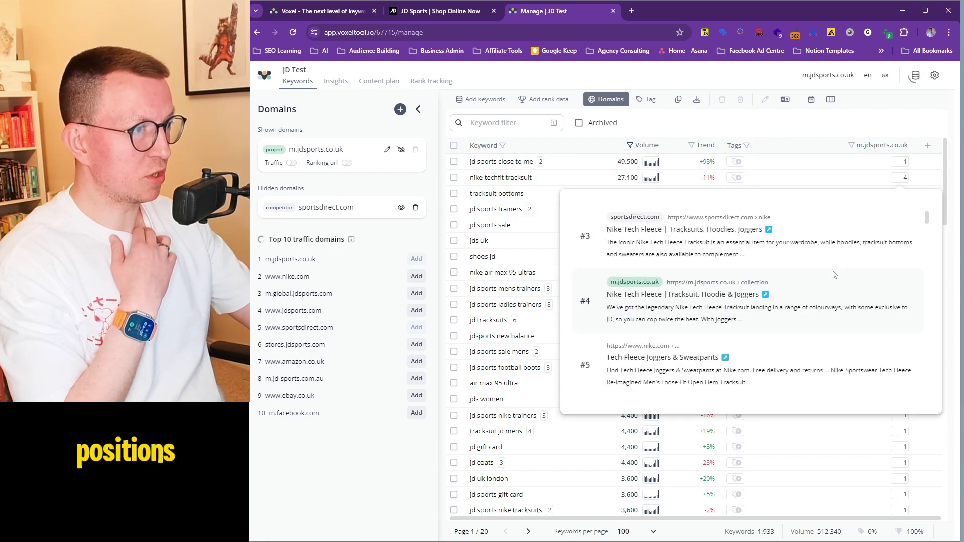
scroll(925, 297, "down", 10)
left_click_drag(925, 297, 923, 208)
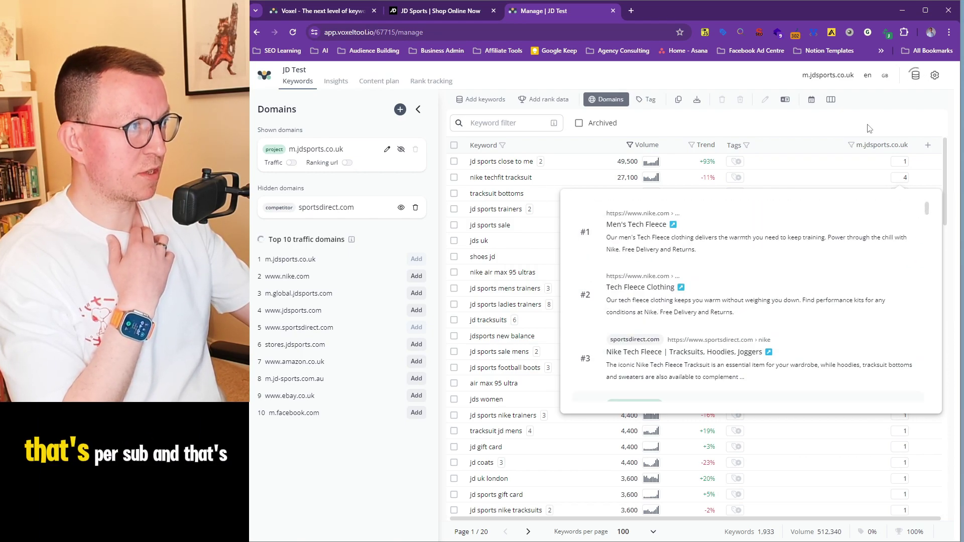
left_click(902, 178)
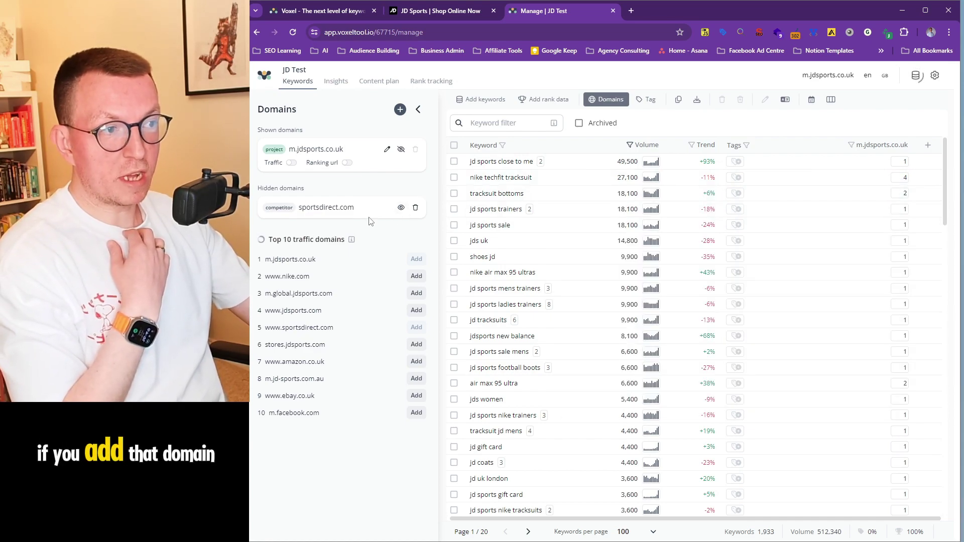
Show the hidden competitor sportsdirect.com in the keyword table and compare its rankings with those of m.jdsports.co.uk.
left_click(401, 208)
left_click_drag(621, 519, 708, 525)
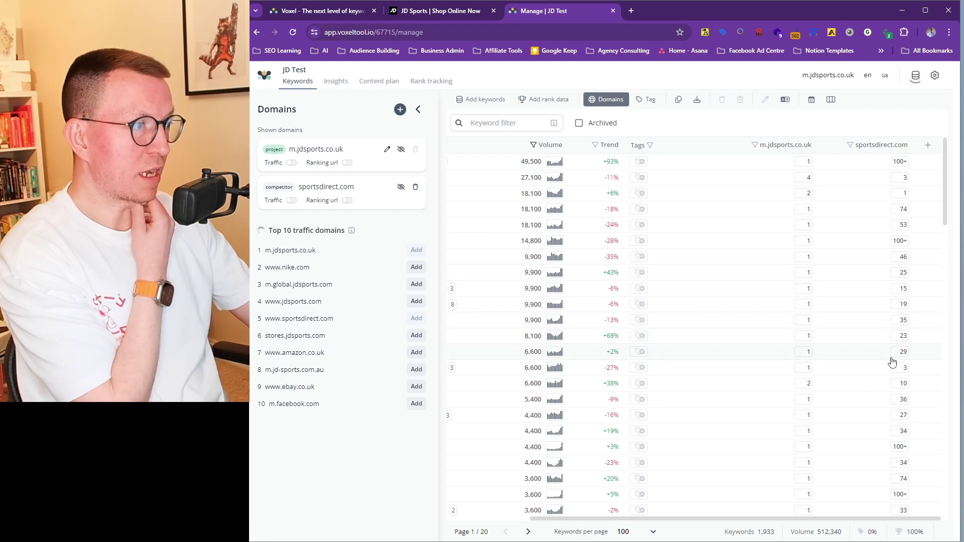
left_click_drag(698, 518, 612, 514)
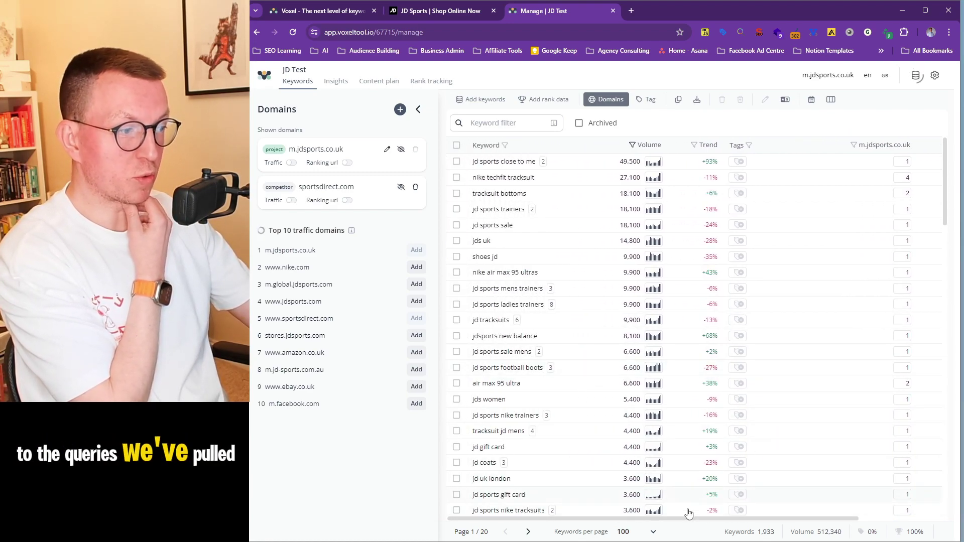
left_click_drag(688, 519, 752, 520)
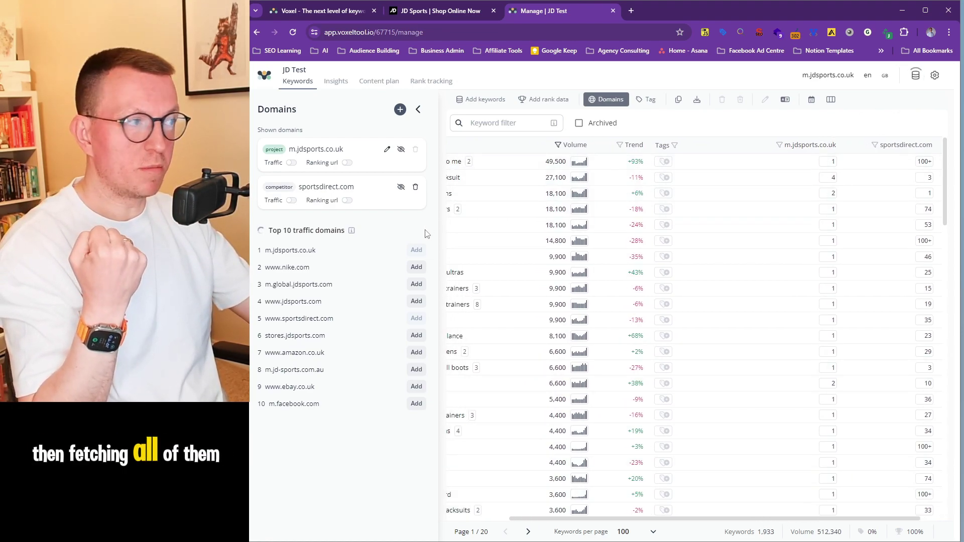
Show the ranking URLs for m.jdsports.co.uk and sportsdirect.com to compare them, and hide both URL columns again.
left_click(347, 163)
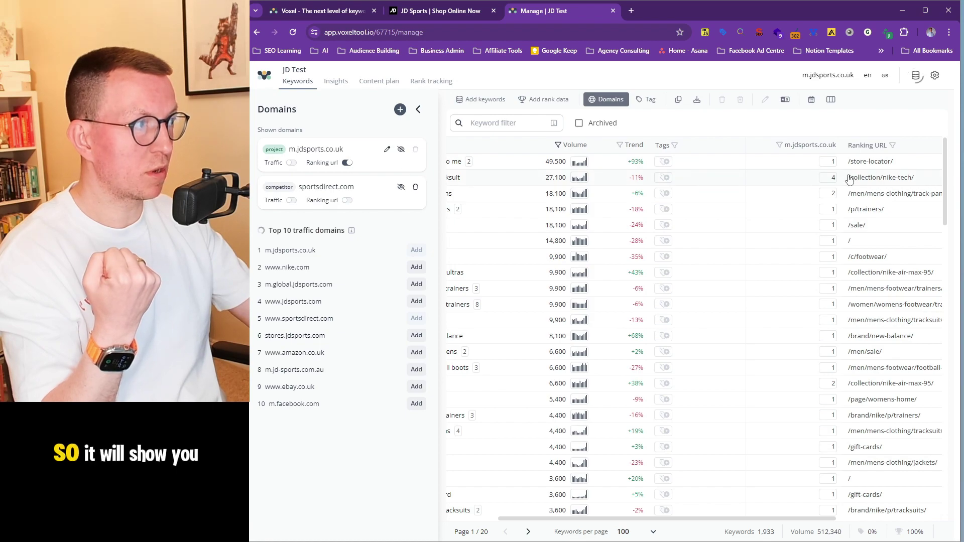
left_click(347, 201)
scroll(854, 523, "right", 5)
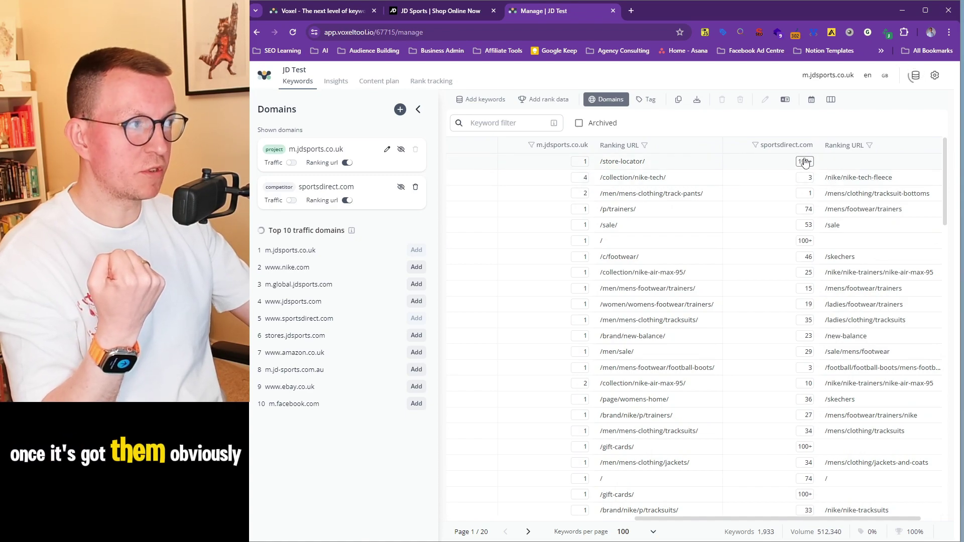
left_click(348, 201)
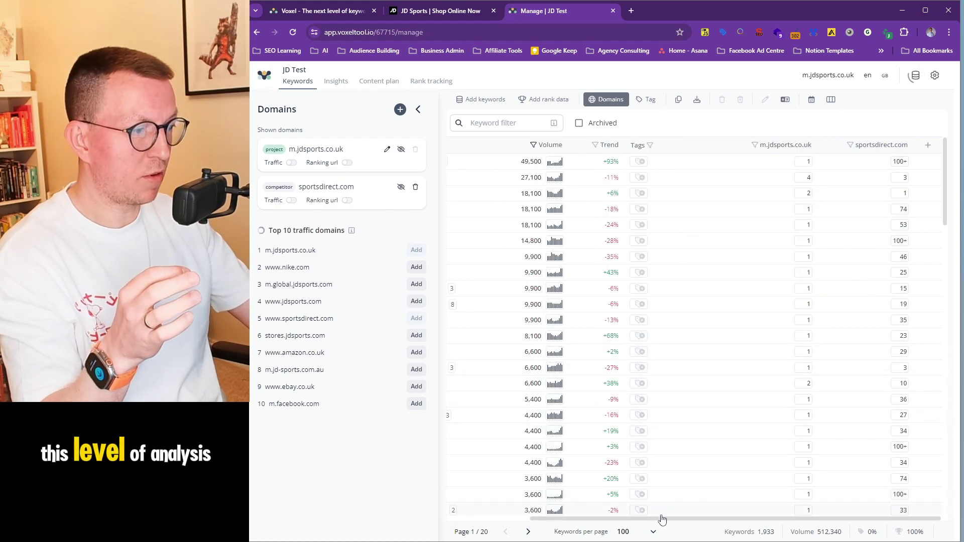
left_click_drag(656, 520, 596, 280)
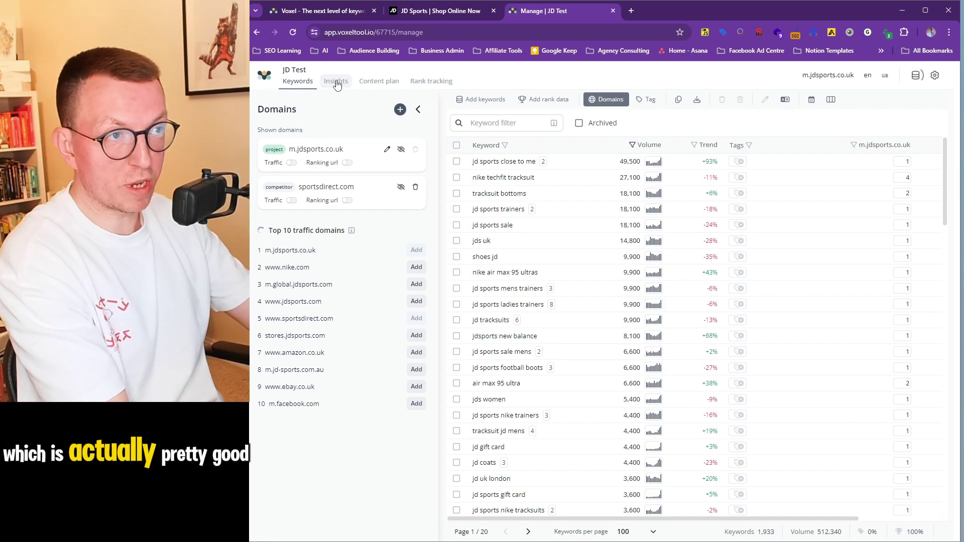
View the project's Market demand insights and return to the keyword table.
left_click(336, 82)
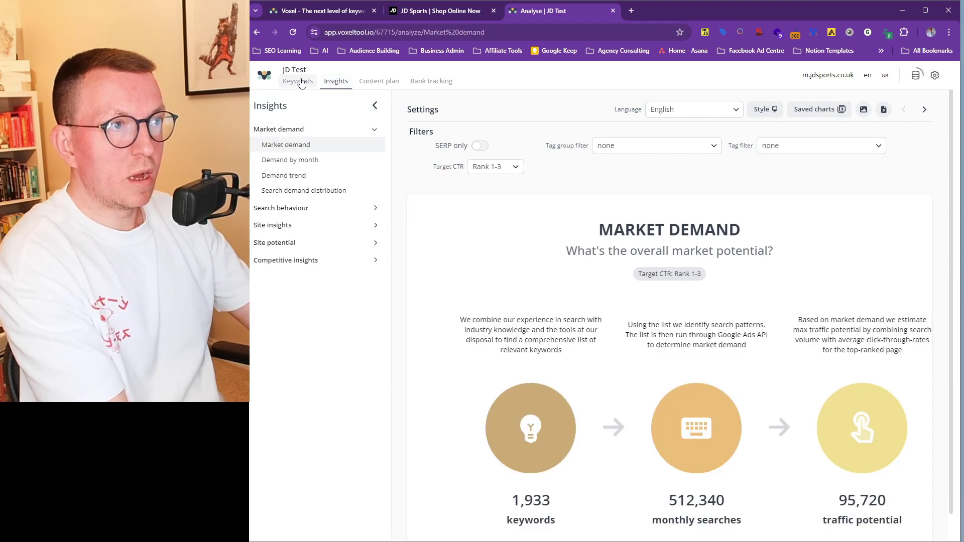
left_click(302, 82)
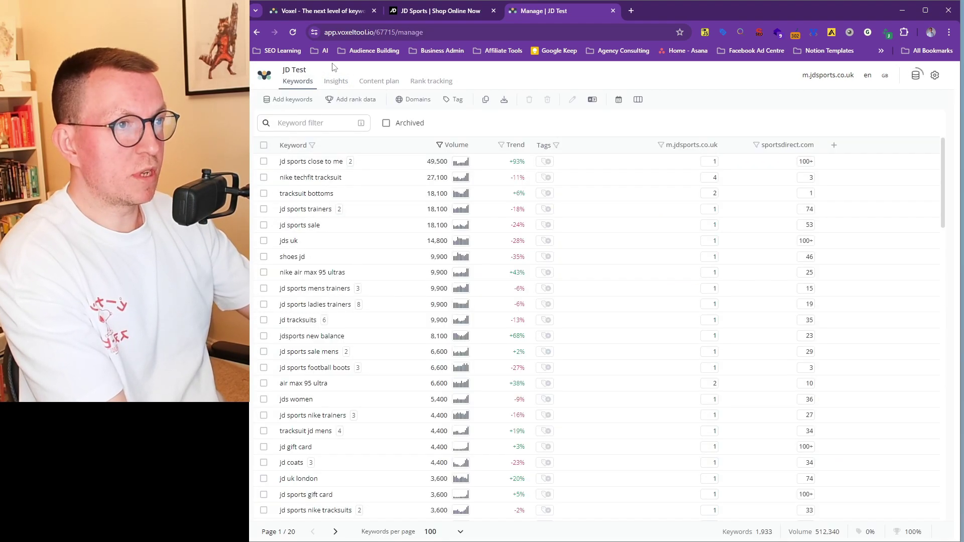
Show the project's tag groups, dismiss the tagging hint, and rename the default "Tags" group as "Main Categories".
left_click(449, 106)
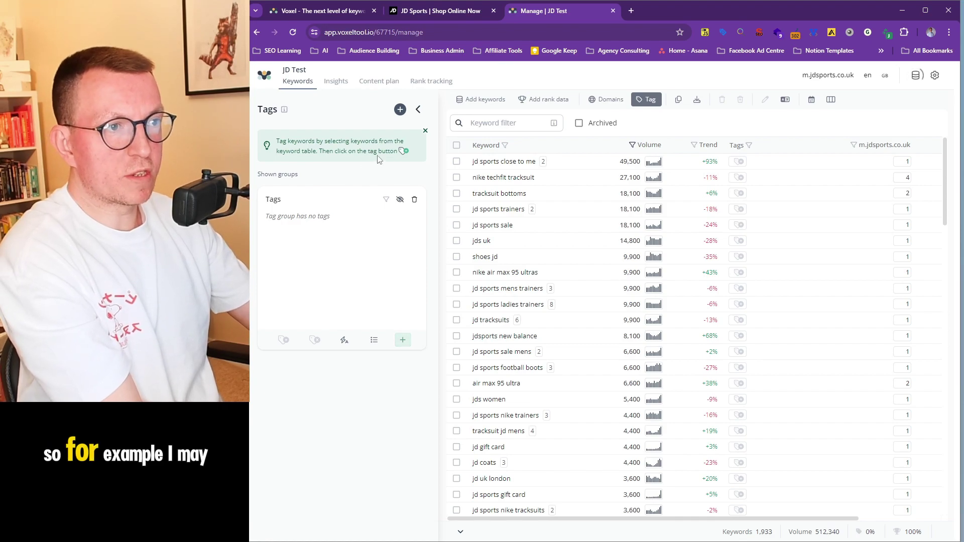
left_click(425, 132)
left_click(281, 159)
double_click(281, 159)
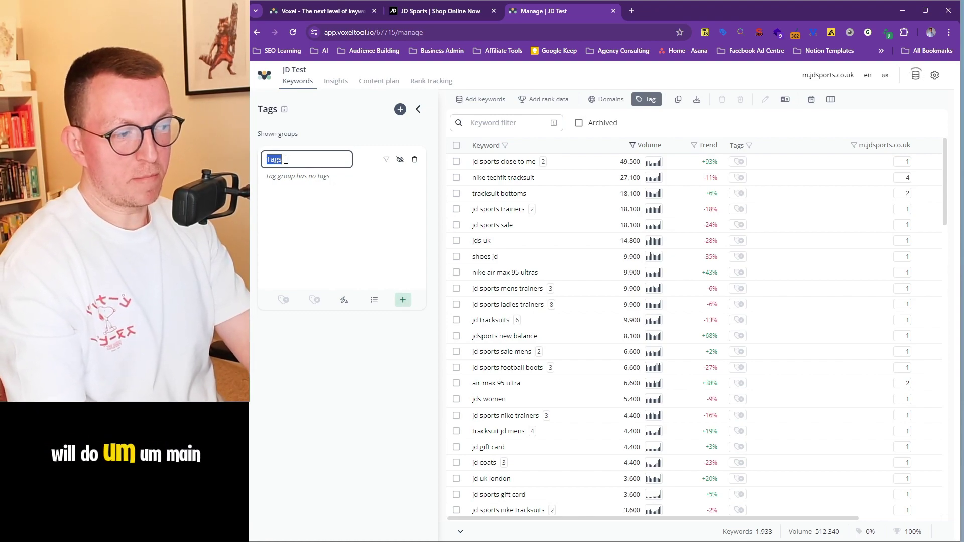
type("Mein")
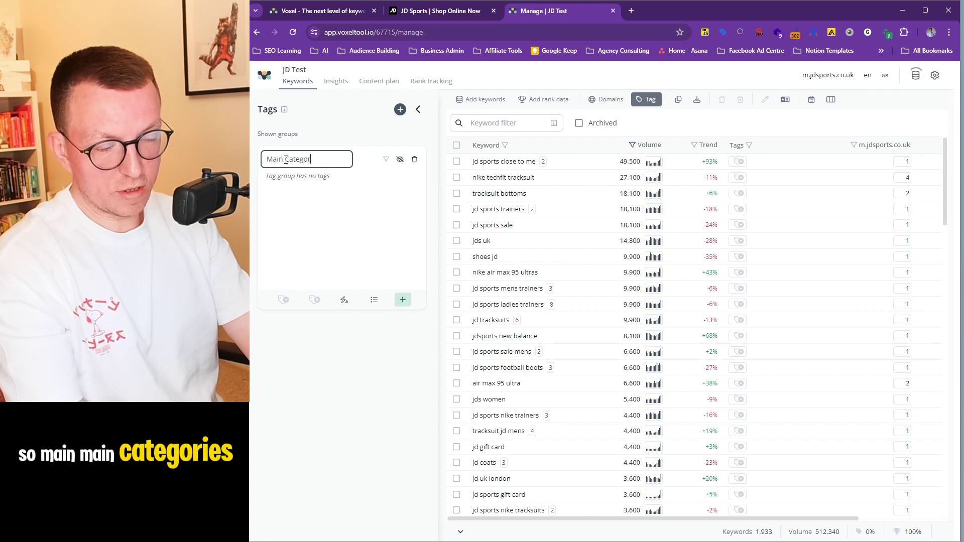
key("Return")
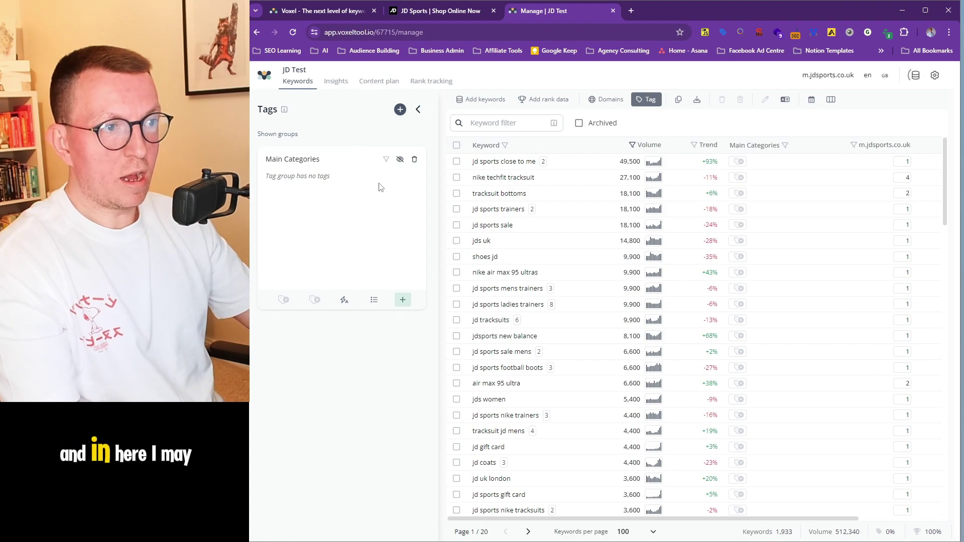
Add the tags Womens, Mens and Kids to the Main Categories group.
left_click(405, 304)
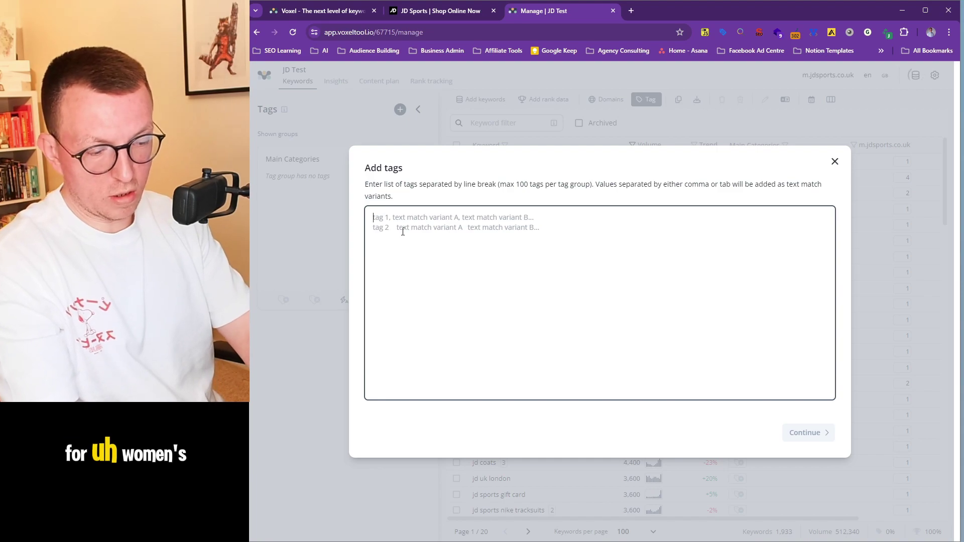
type("Womens")
key("Return")
type("Mens ")
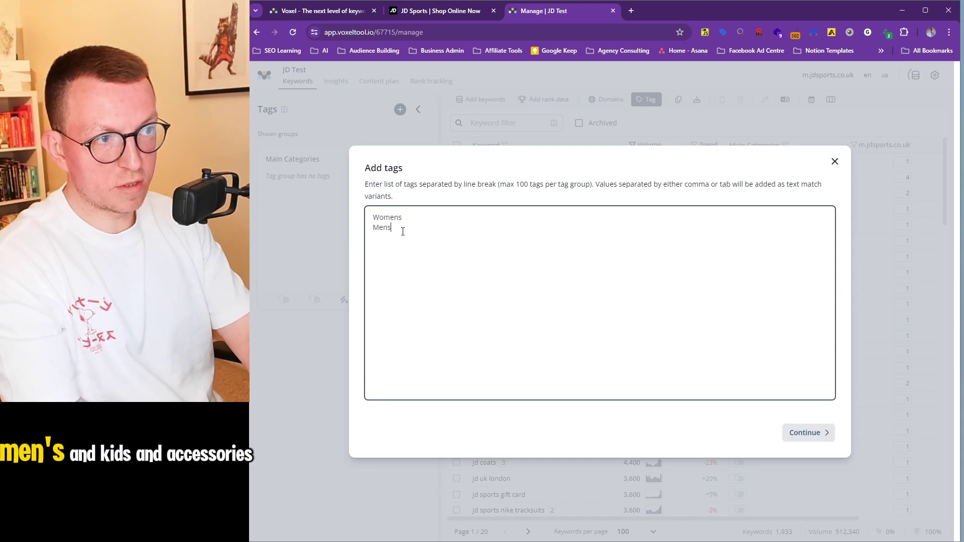
type("Kids")
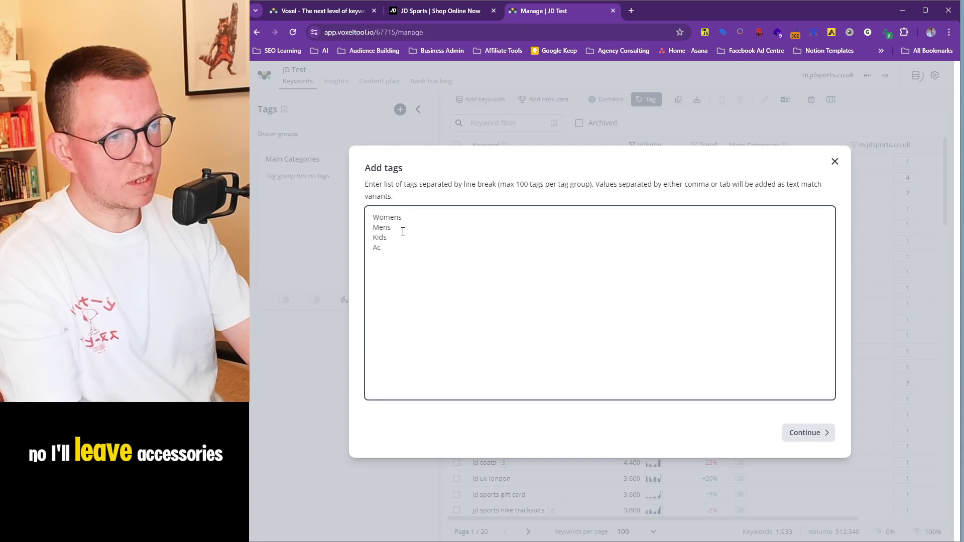
left_click(810, 434)
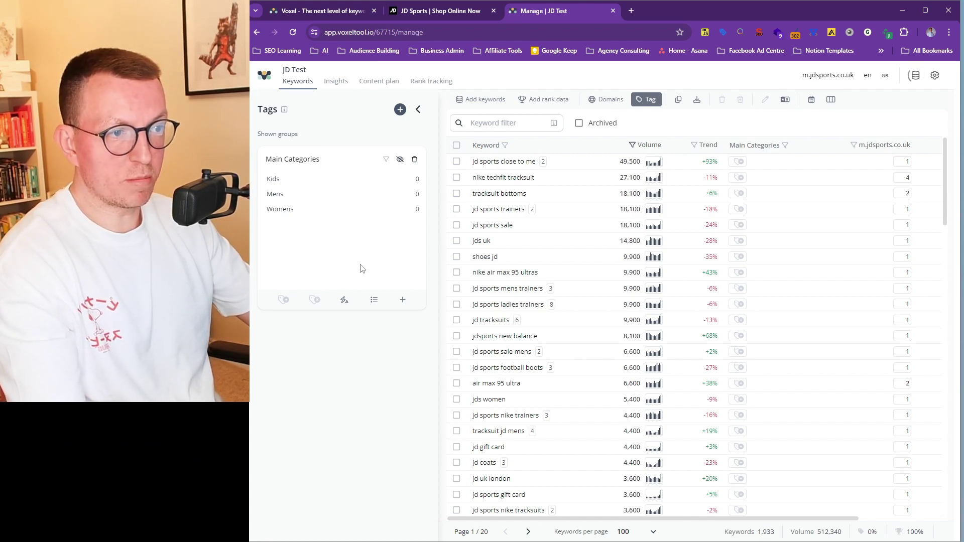
Tag all keywords automatically in the Main Categories group, matching tags anywhere in the keyword and resolving conflicts automatically.
left_click(344, 301)
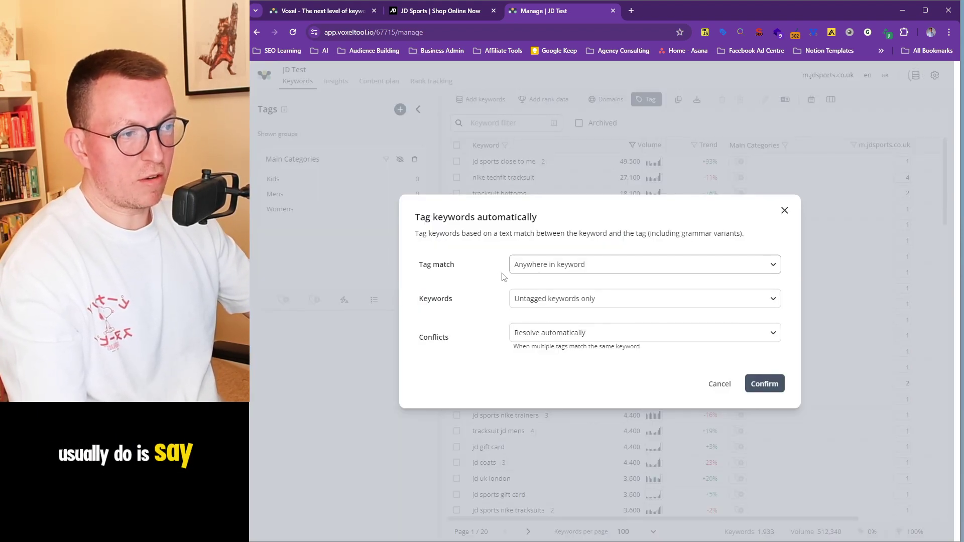
left_click(562, 271)
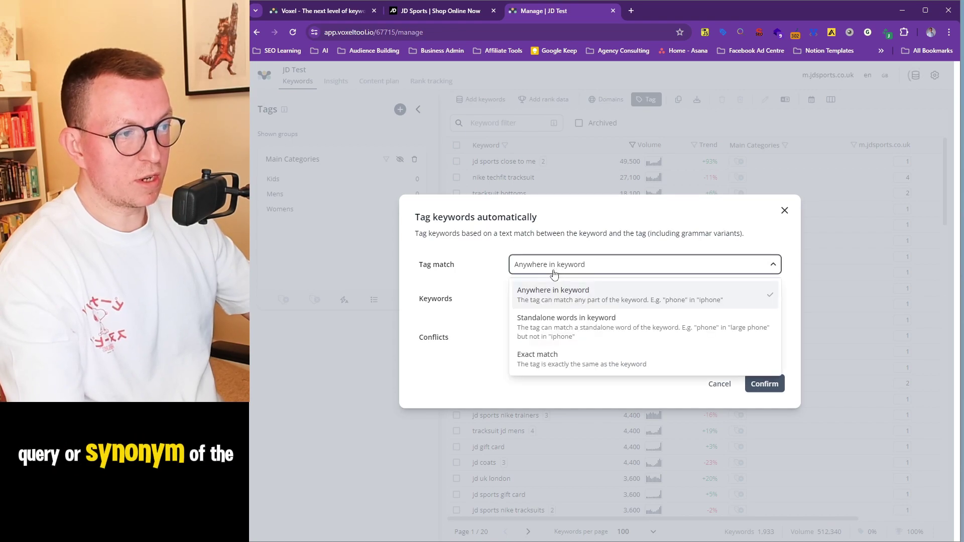
left_click(554, 292)
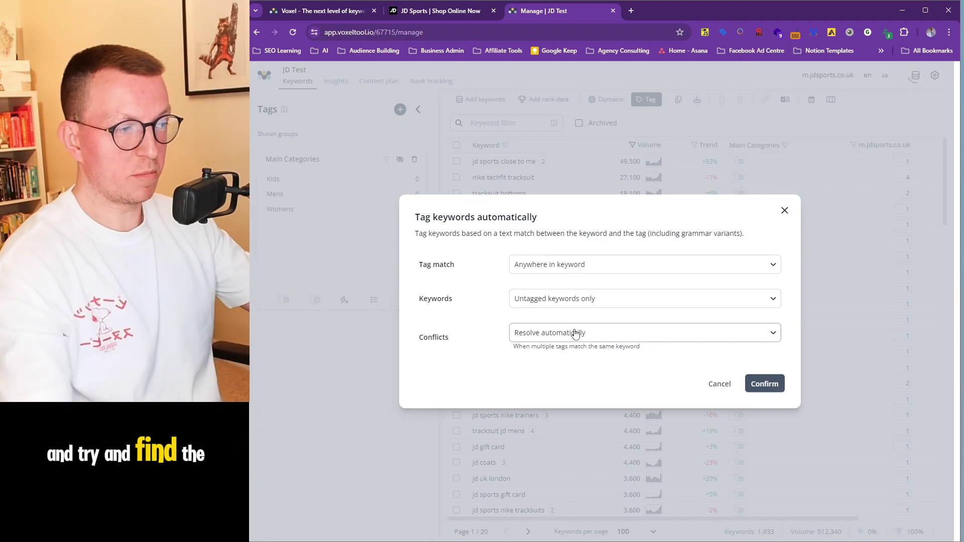
left_click(572, 302)
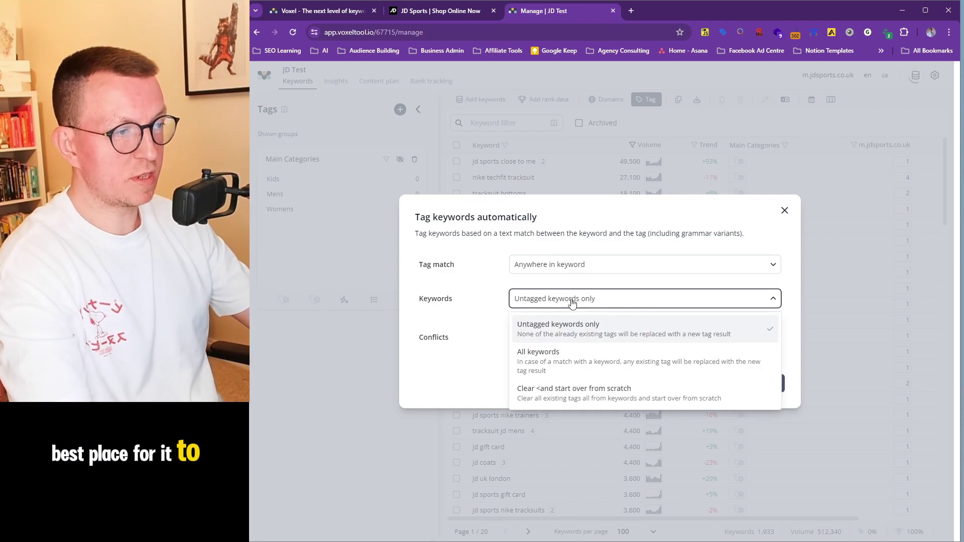
left_click(535, 360)
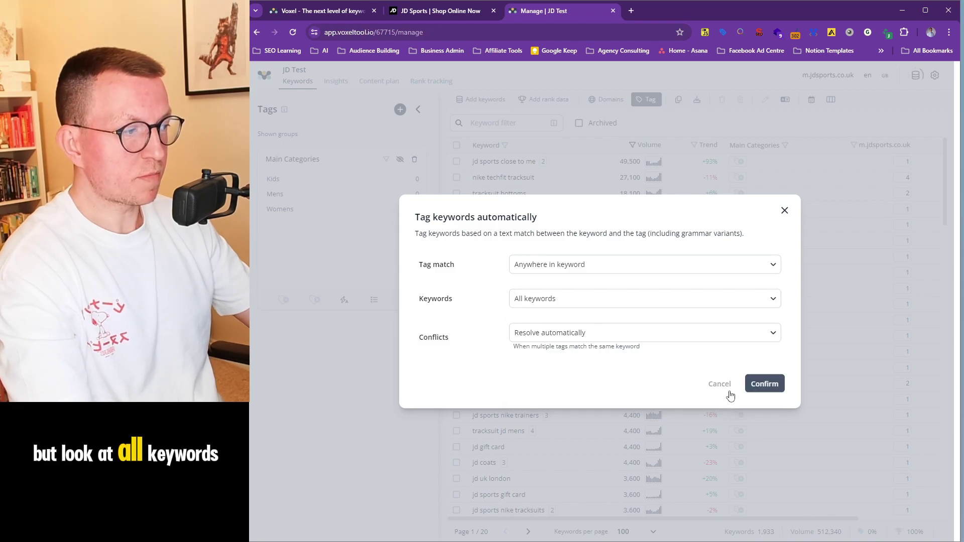
left_click(763, 385)
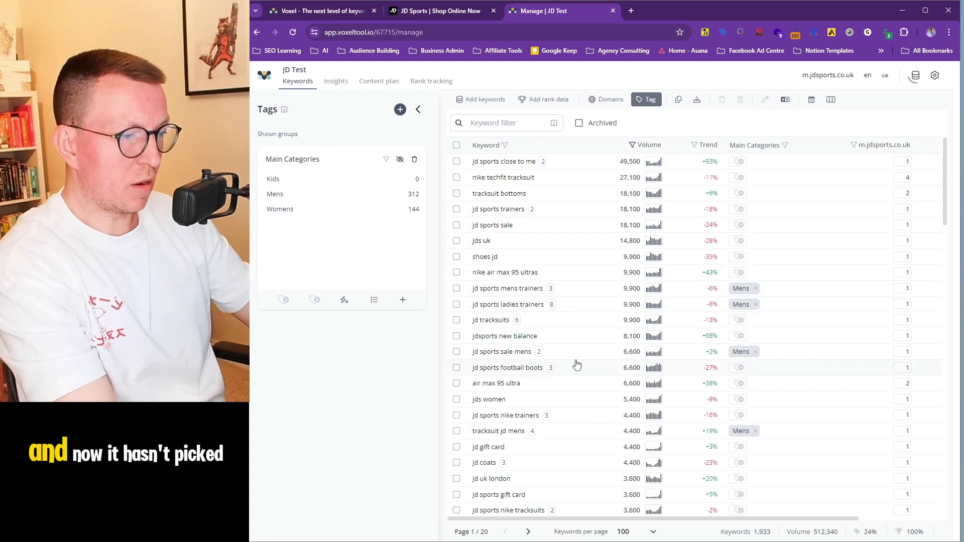
Check the tagged keywords for missing children's matches and rename the Kids tag in Main Categories as Children.
scroll(578, 365, "down", 5)
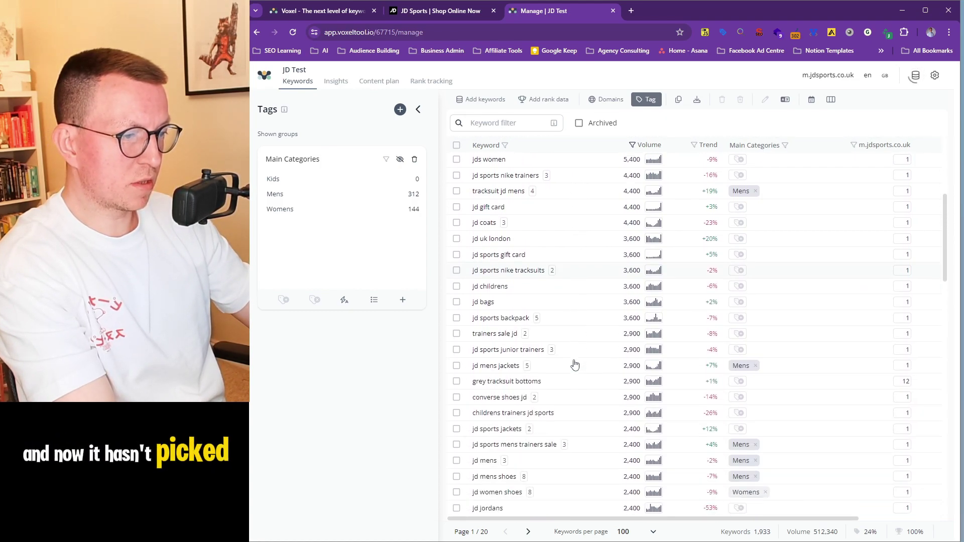
scroll(573, 361, "up", 4)
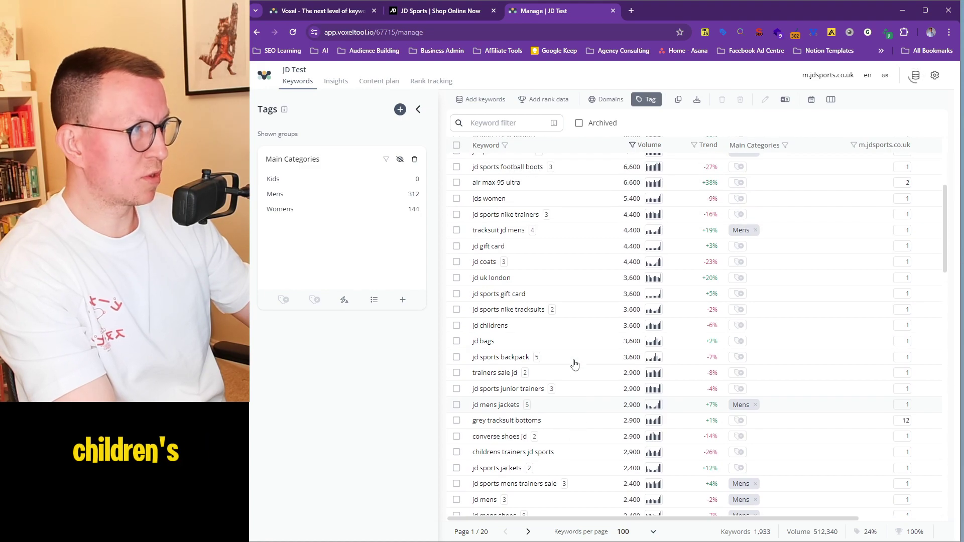
left_click(373, 300)
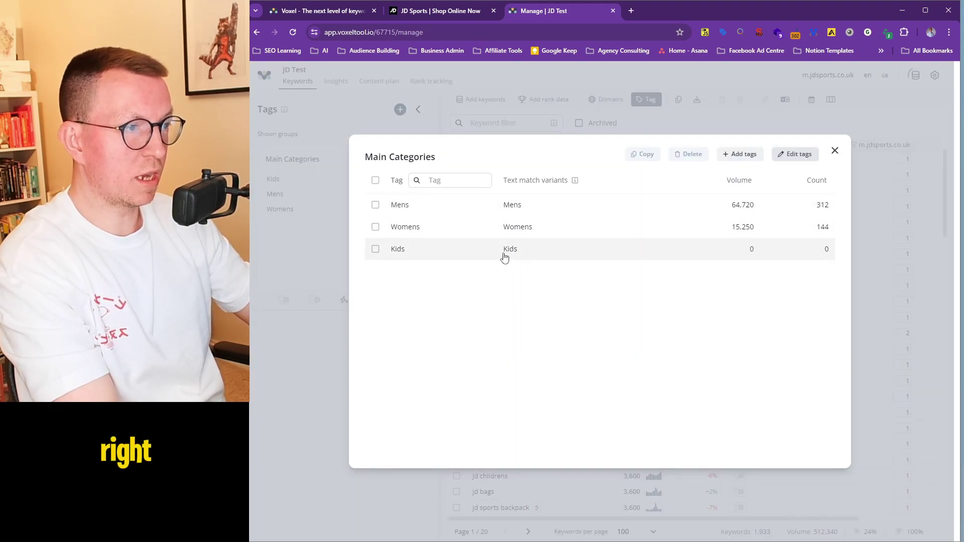
left_click(703, 253)
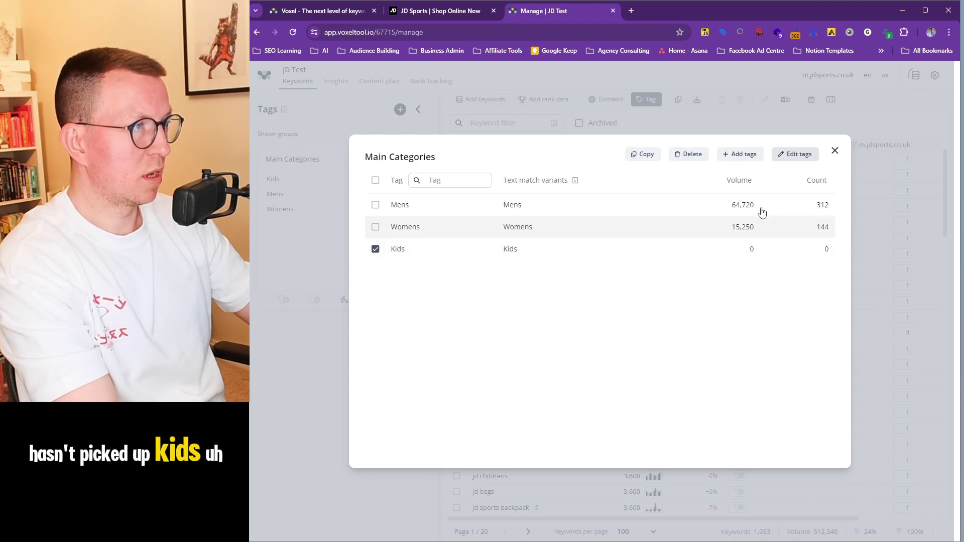
left_click(786, 155)
left_click(400, 255)
double_click(400, 254)
type("Children")
key("Return")
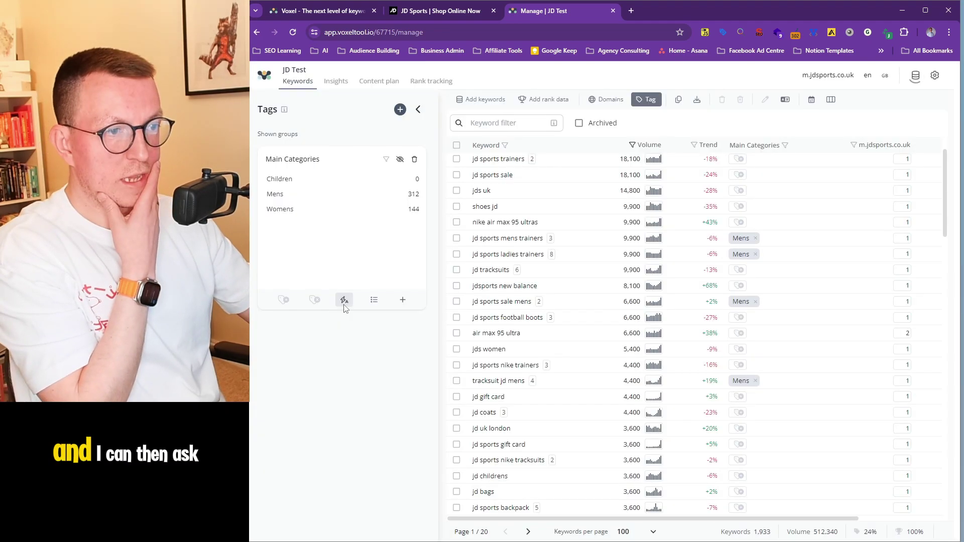
Retag all keywords automatically in the Main Categories group, matching anywhere in the keyword and resolving conflicts automatically.
left_click(344, 301)
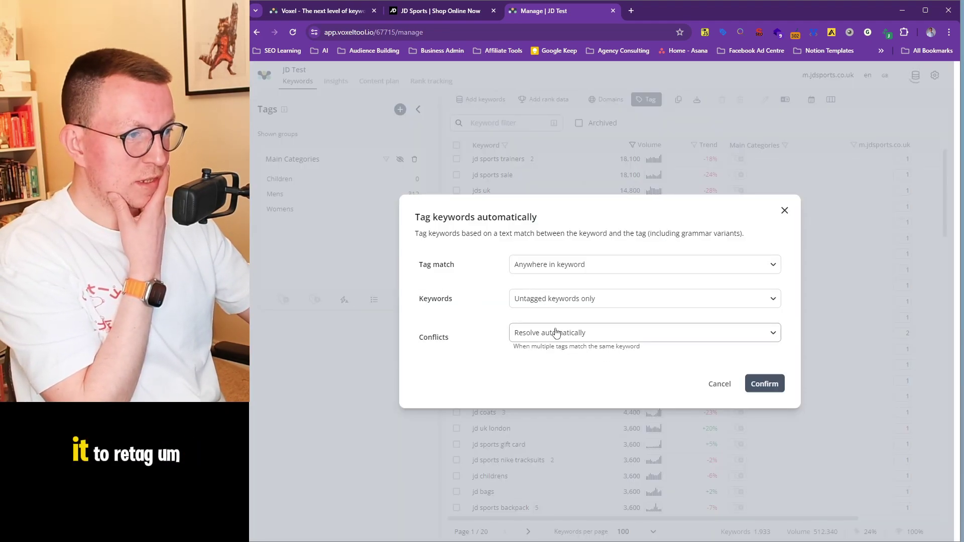
left_click(540, 301)
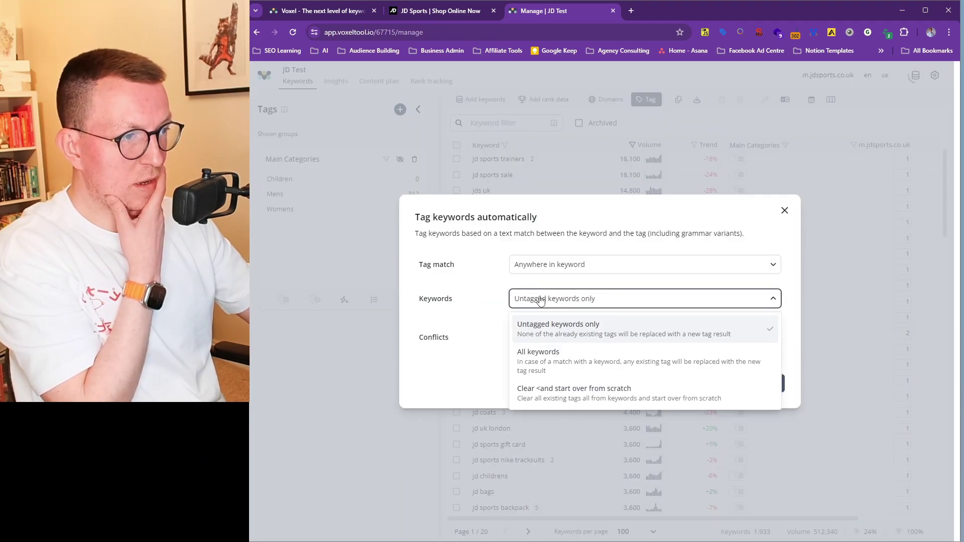
left_click(534, 359)
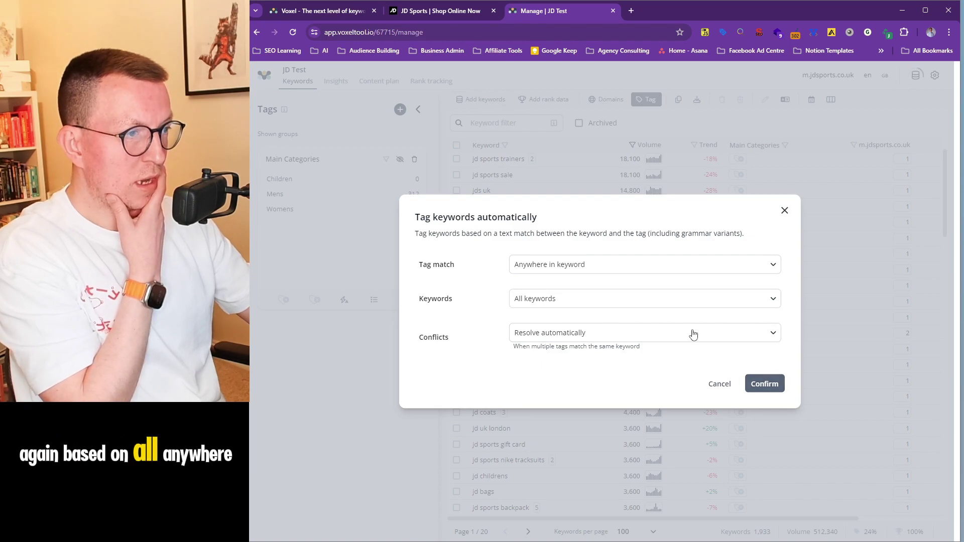
left_click(600, 269)
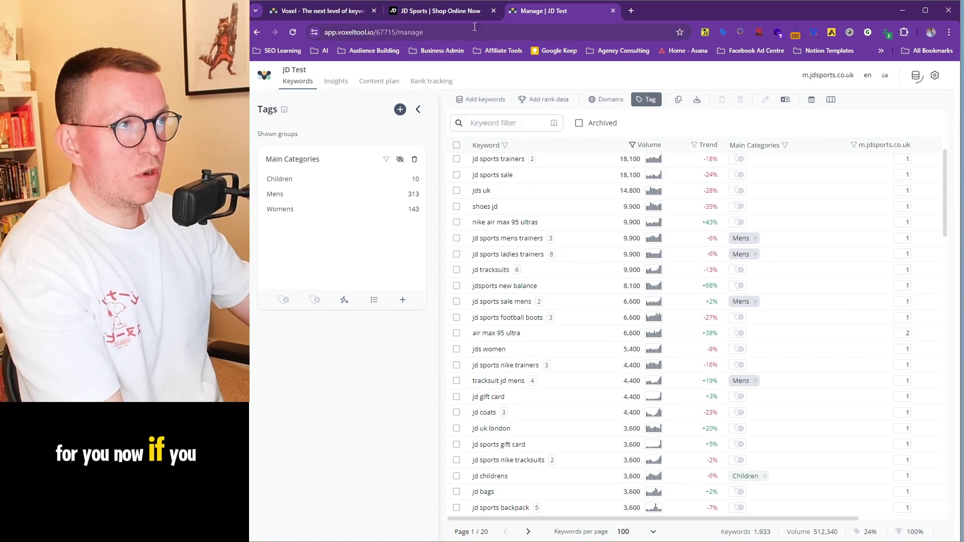
Examine the Men, Women and Kids categories on the JD Sports website and return to the Voxel keyword table.
left_click(451, 14)
mouse_move(423, 124)
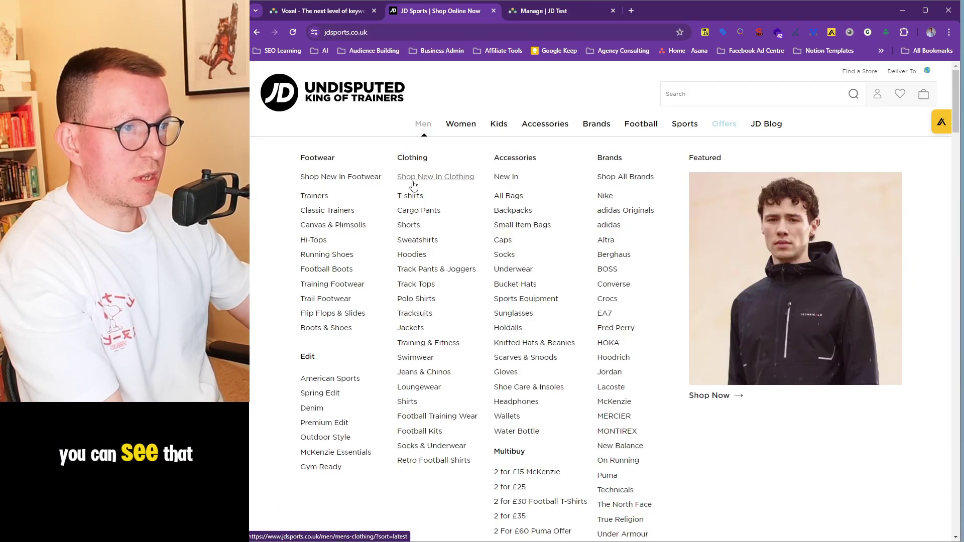
mouse_move(458, 129)
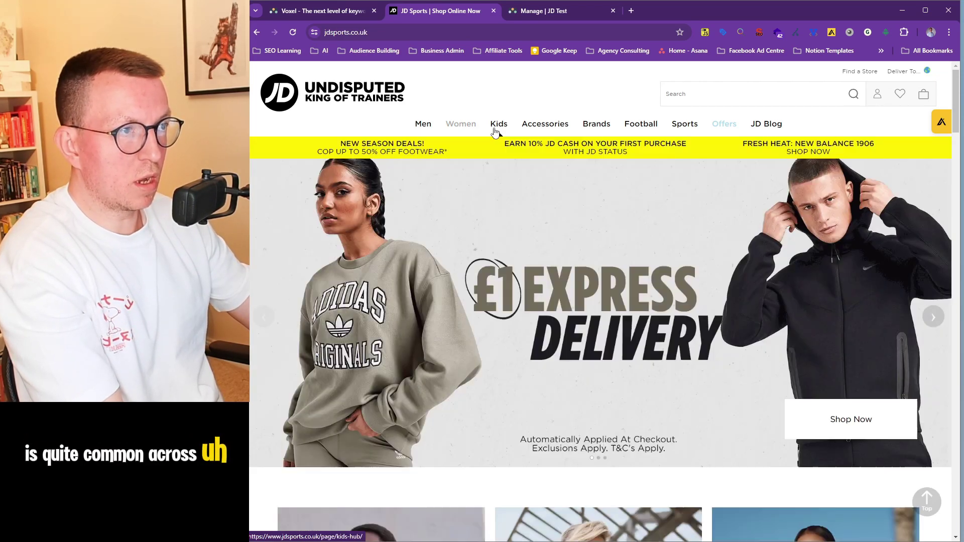
mouse_move(499, 128)
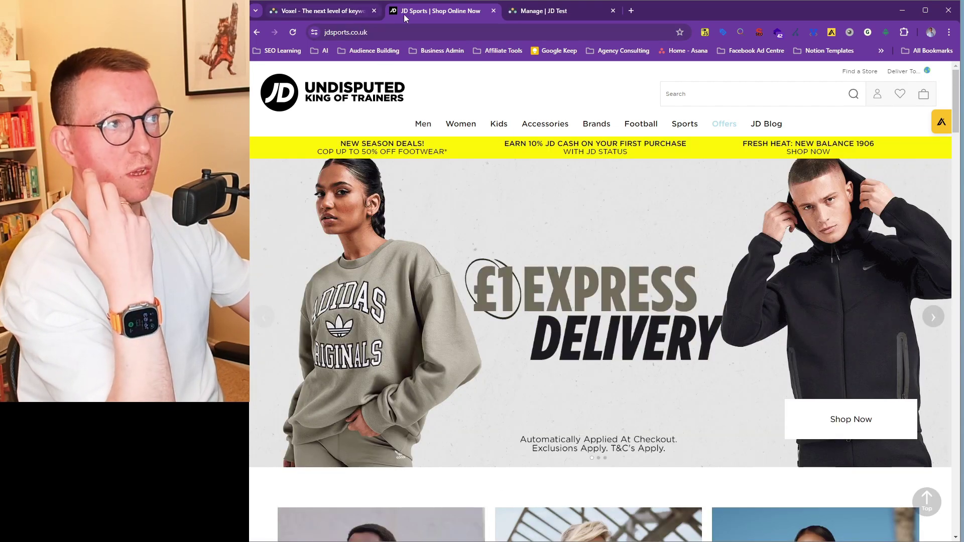
left_click(529, 10)
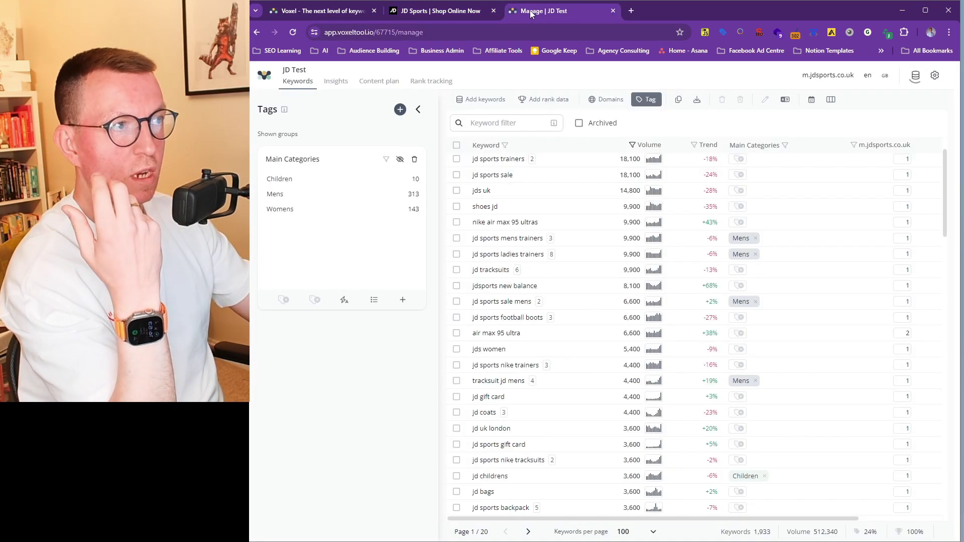
Create a new tag group named "Clothing".
left_click(401, 110)
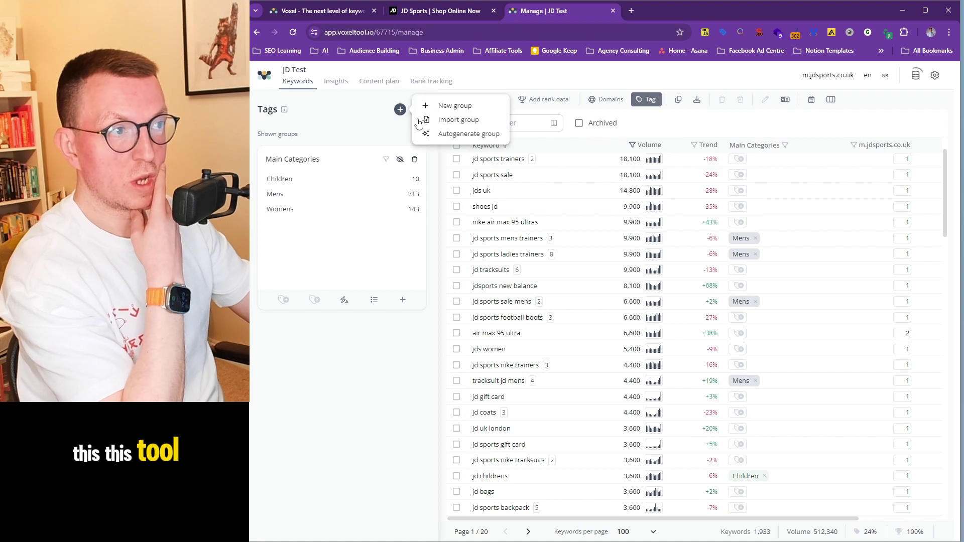
left_click(454, 106)
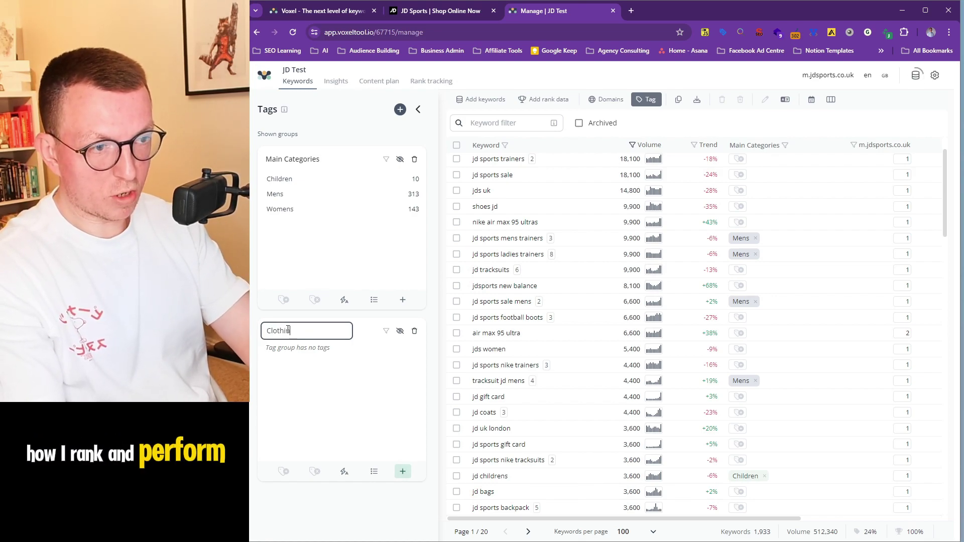
type("Clothing")
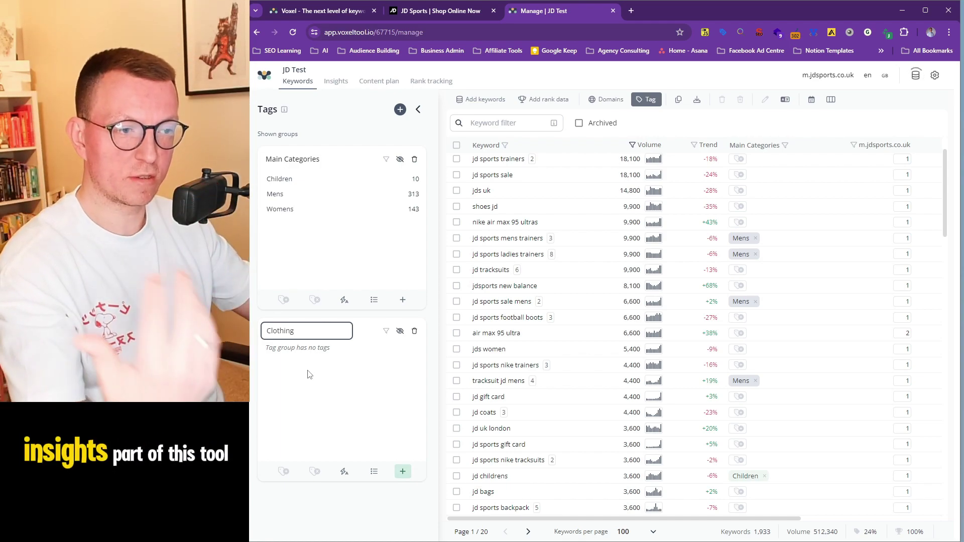
left_click(309, 374)
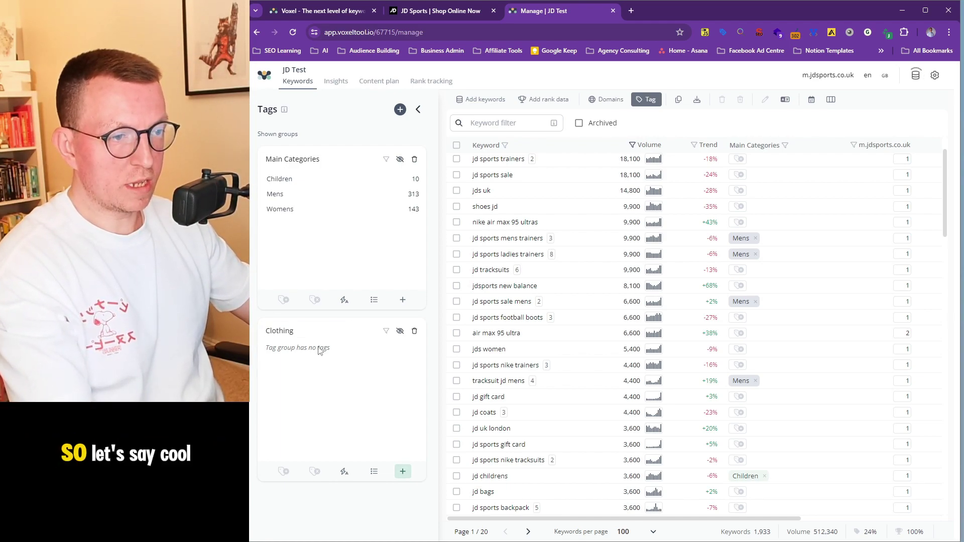
List Jackets, Tracksuit and Shorts as new tags for the Clothing group, consulting the categories on the JD Sports website.
left_click(403, 472)
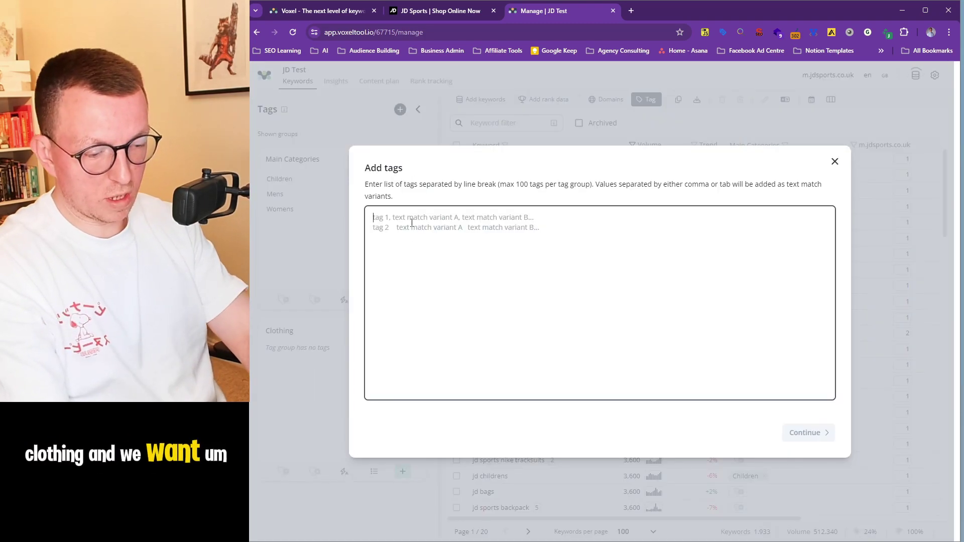
type("Jack")
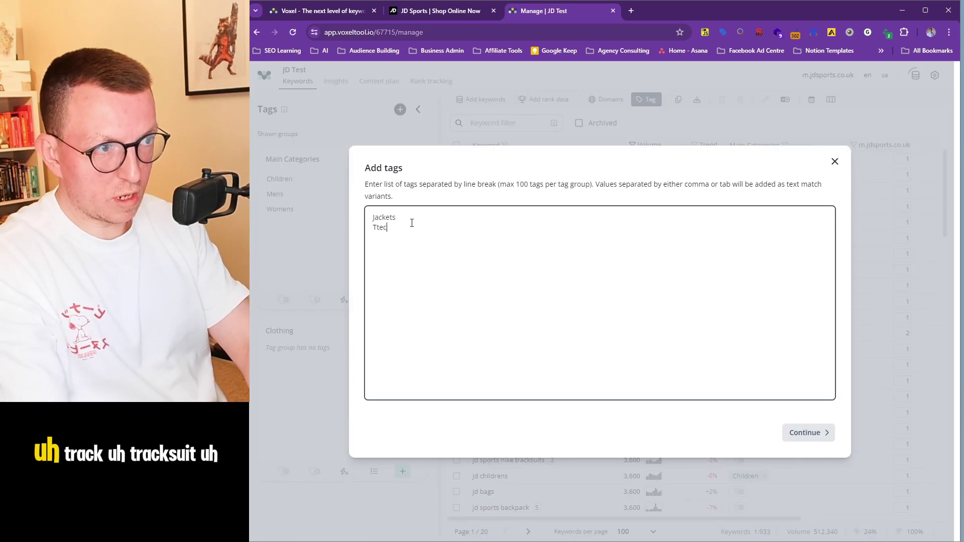
type("ets Tracksuit")
left_click(437, 10)
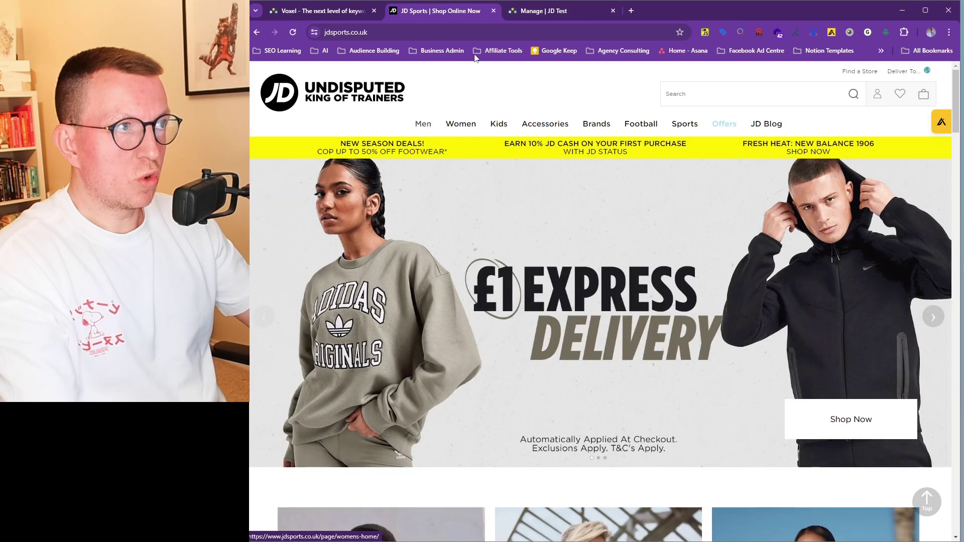
left_click(520, 12)
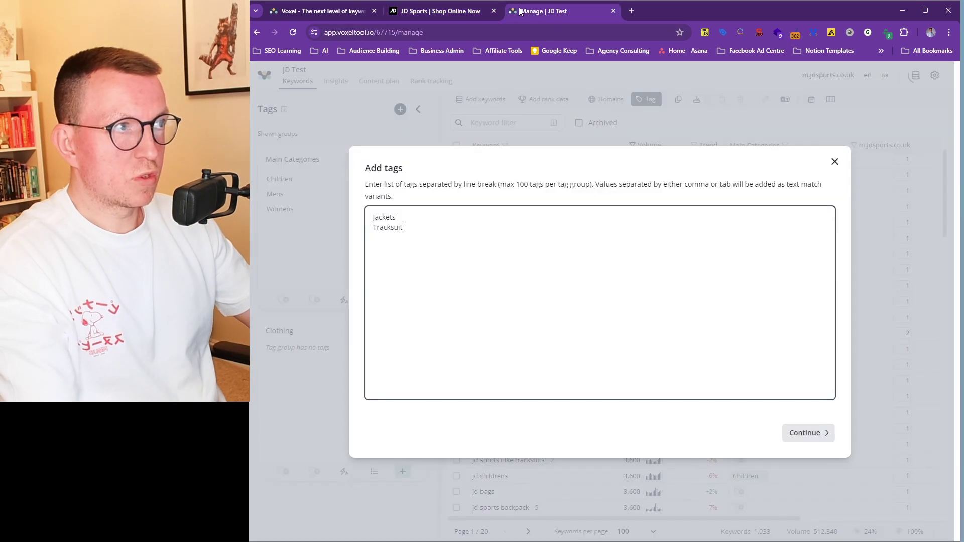
left_click(436, 10)
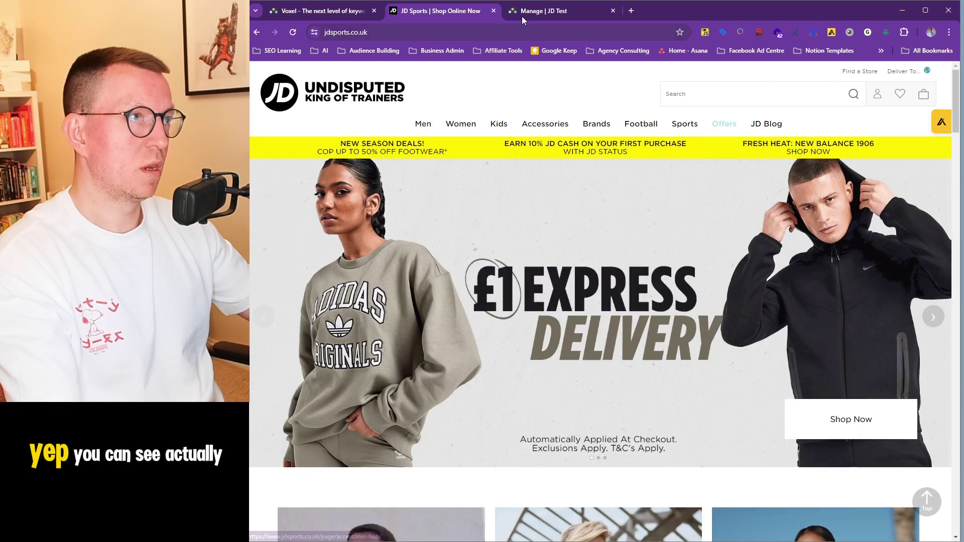
left_click(527, 11)
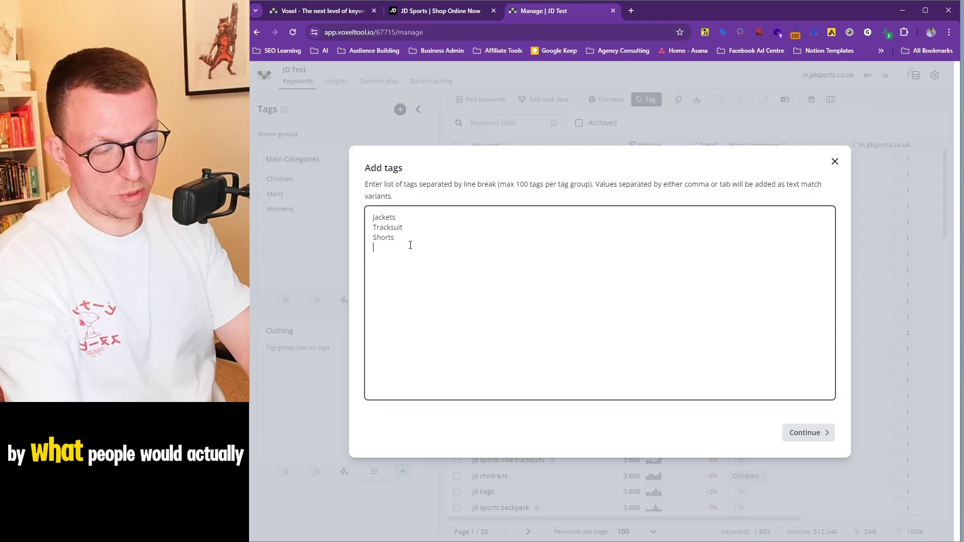
Complete the Clothing tag list with Hoodies, Sweatshirts and "Tops Jeans", consulting the JD Sports women's categories, and submit the tags.
type("Hoodies")
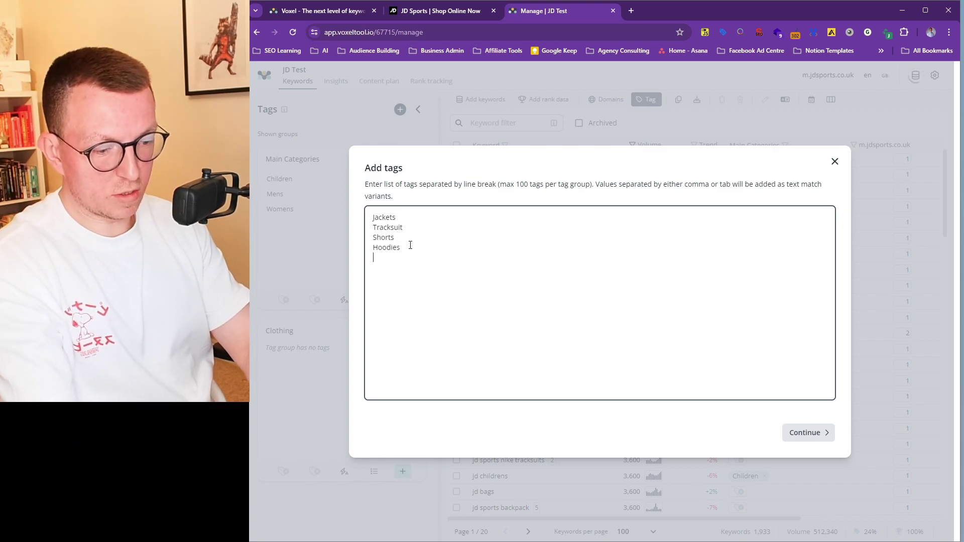
key("Return")
type("Sweat")
left_click(437, 10)
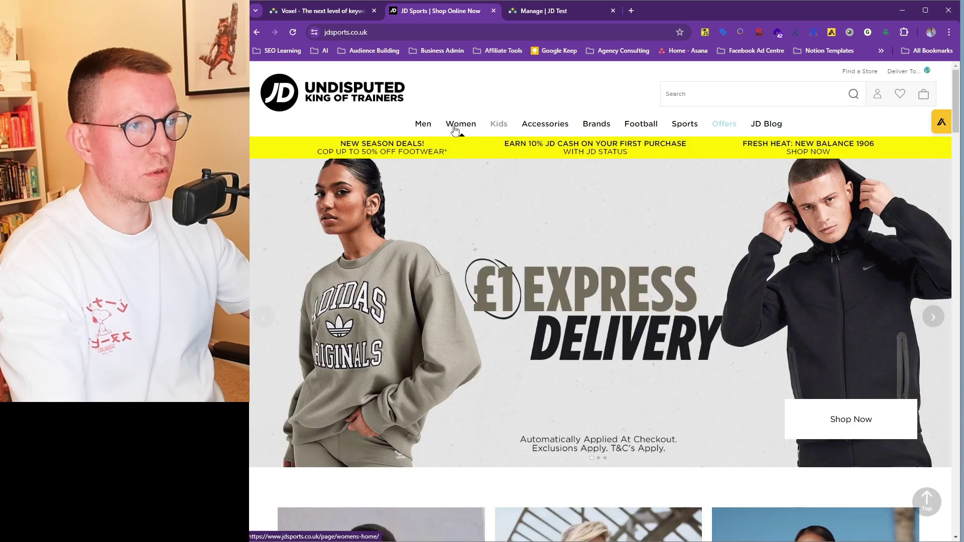
mouse_move(452, 129)
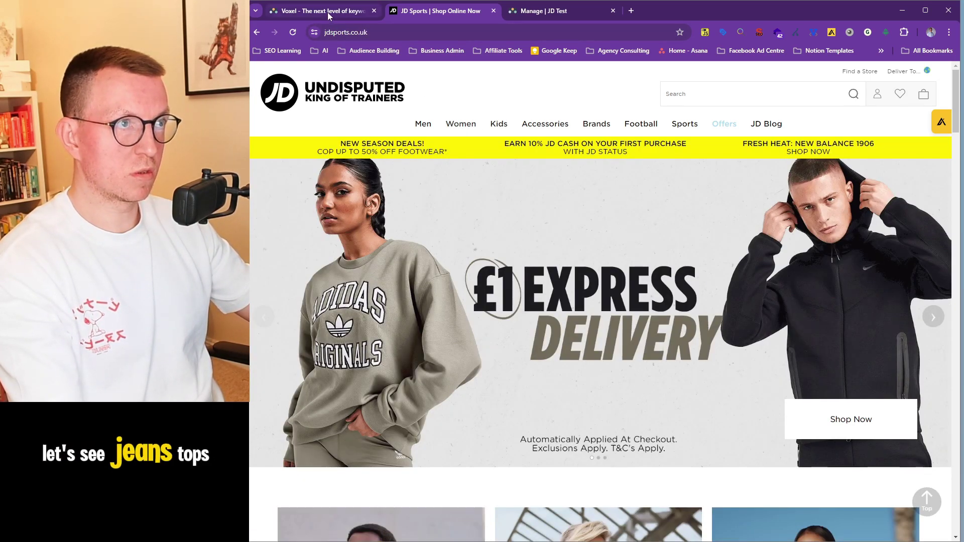
left_click(542, 10)
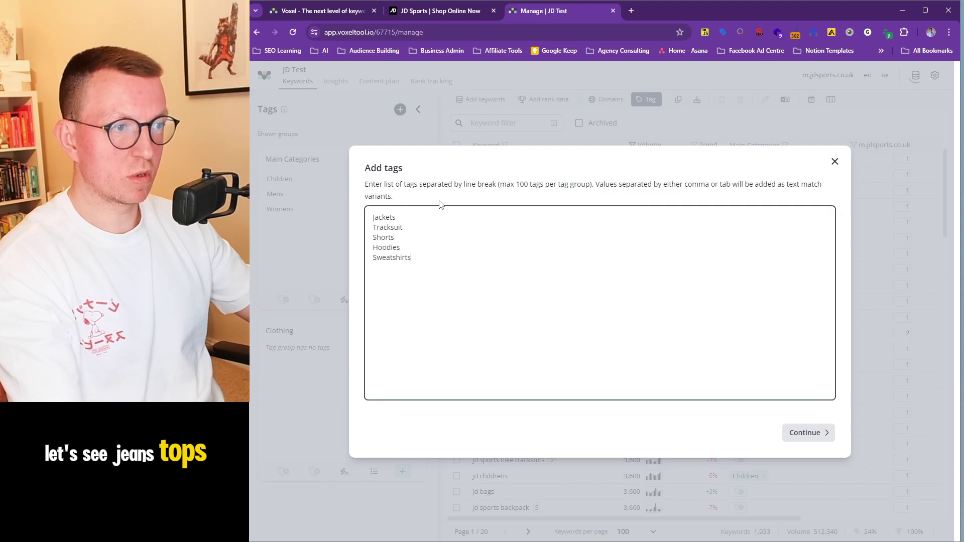
type("Tops Jeans")
left_click(807, 432)
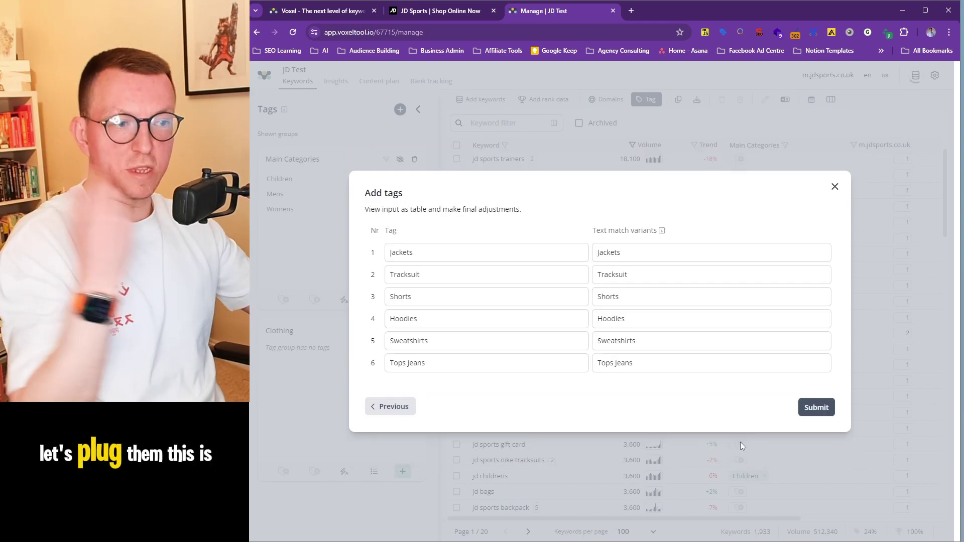
left_click(818, 407)
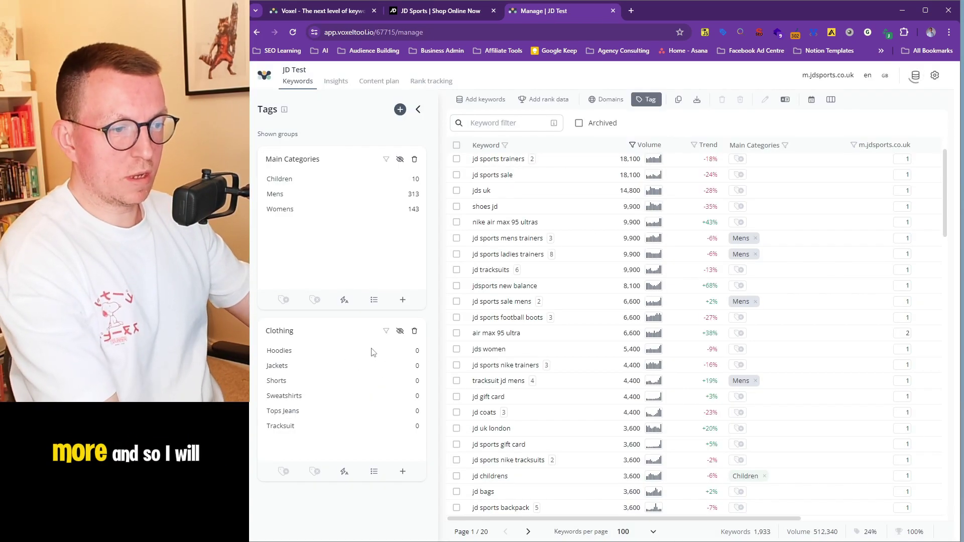
Tag all keywords automatically in the Clothing group, matching anywhere in the keyword and resolving conflicts automatically.
left_click(345, 472)
left_click(577, 296)
left_click(560, 340)
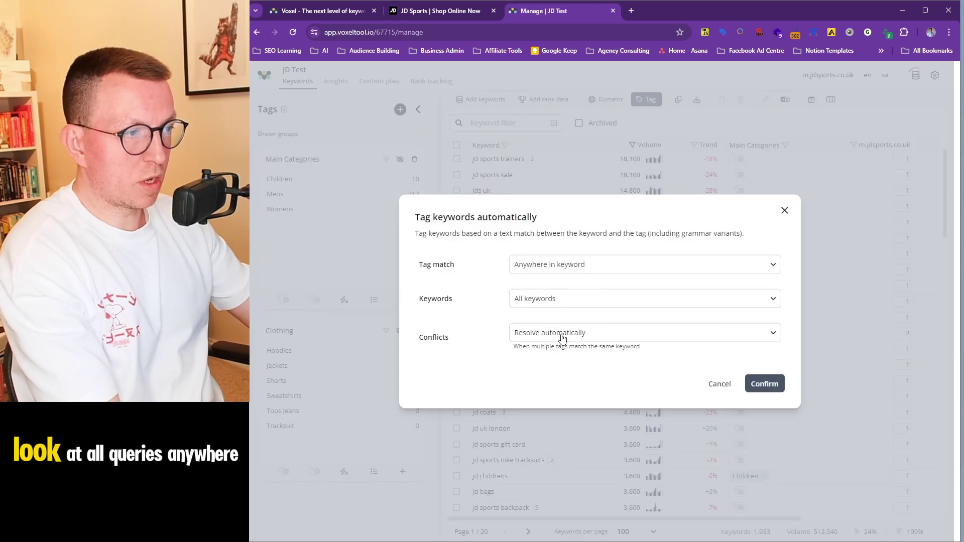
left_click(763, 382)
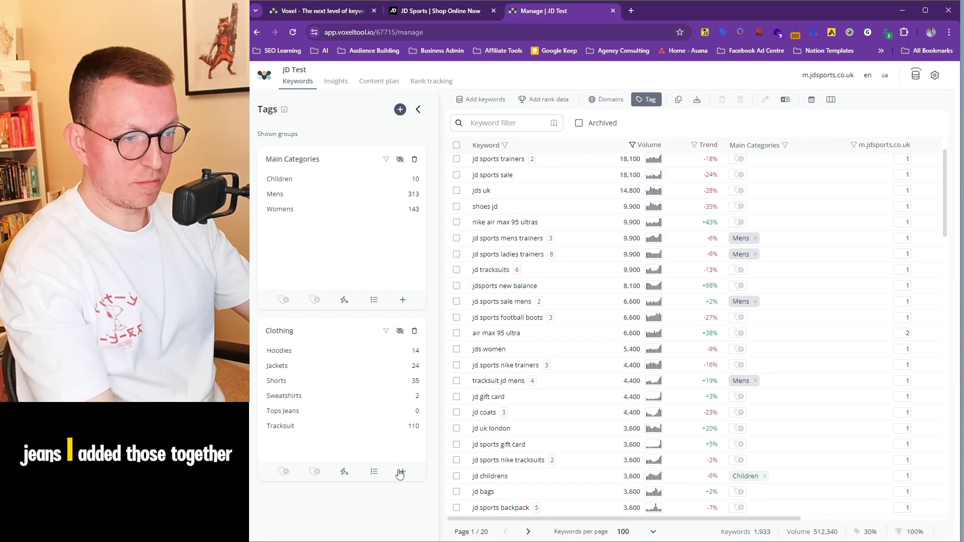
Rename the "Tops Jeans" tag in the Clothing group as "Tops" and save the change.
left_click(377, 471)
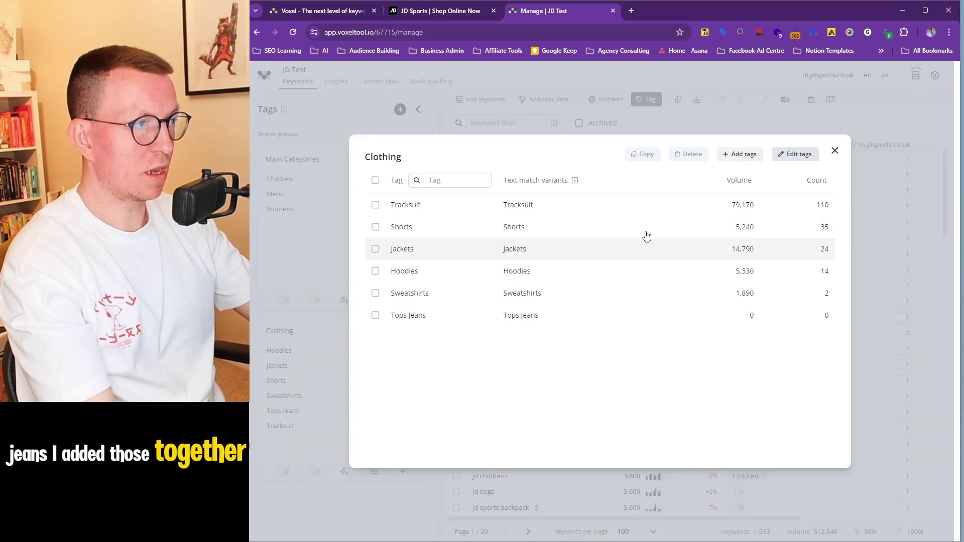
left_click(799, 154)
double_click(420, 332)
key("BackSpace")
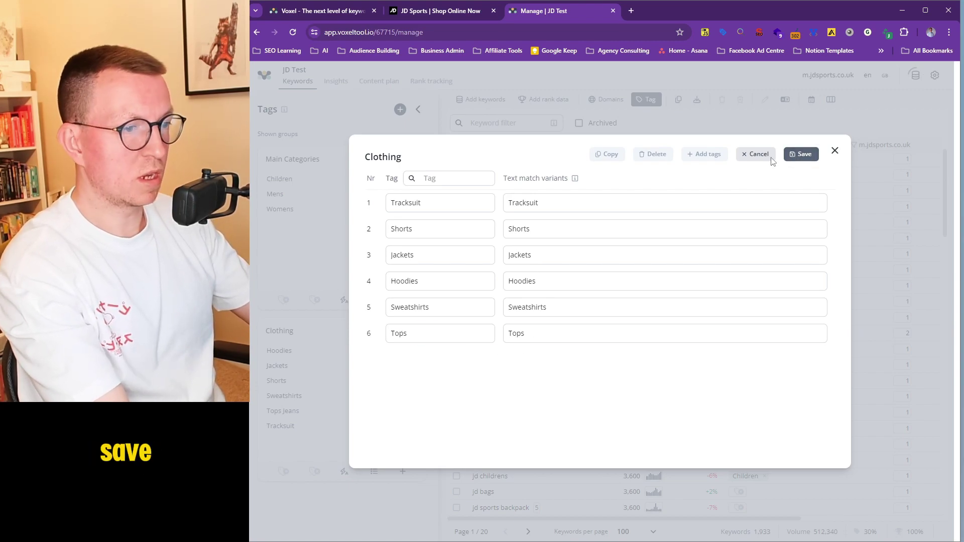
key("Return")
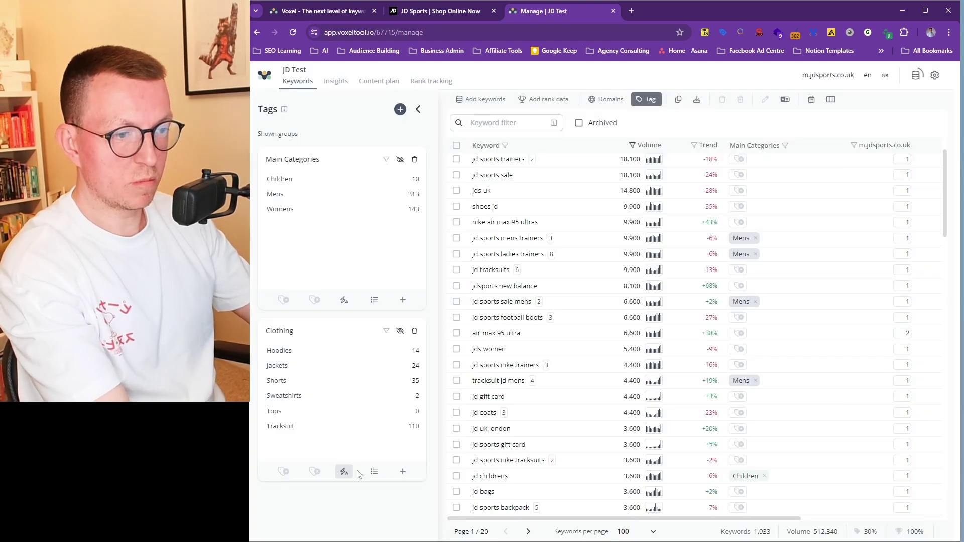
Add a Jeans tag with the matching text variant to the Clothing group and submit it.
left_click(402, 471)
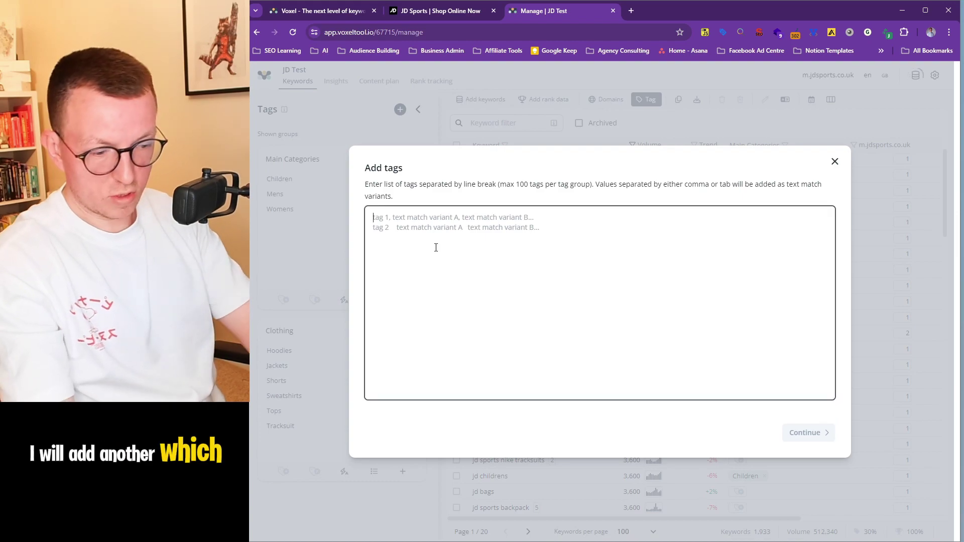
type("Jeans")
left_click(809, 433)
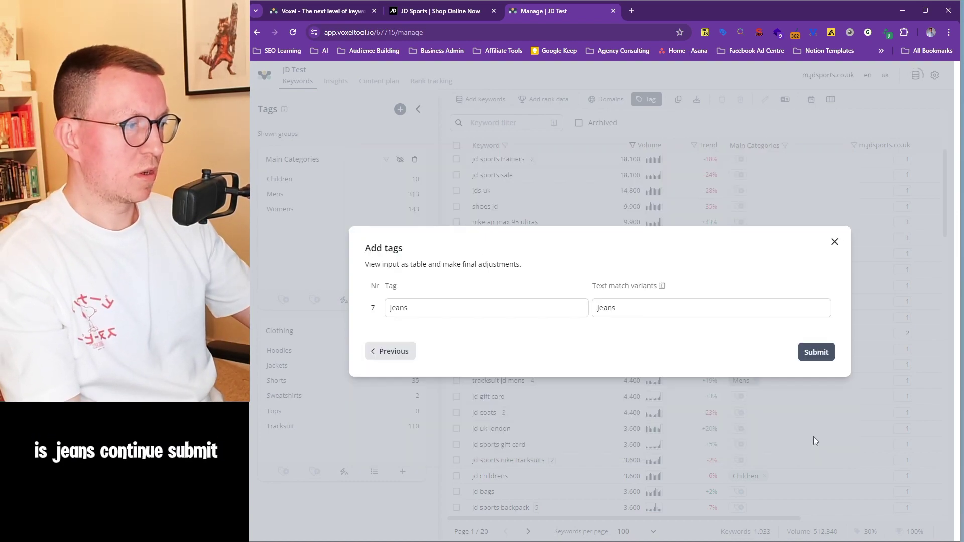
left_click(815, 352)
key("Return")
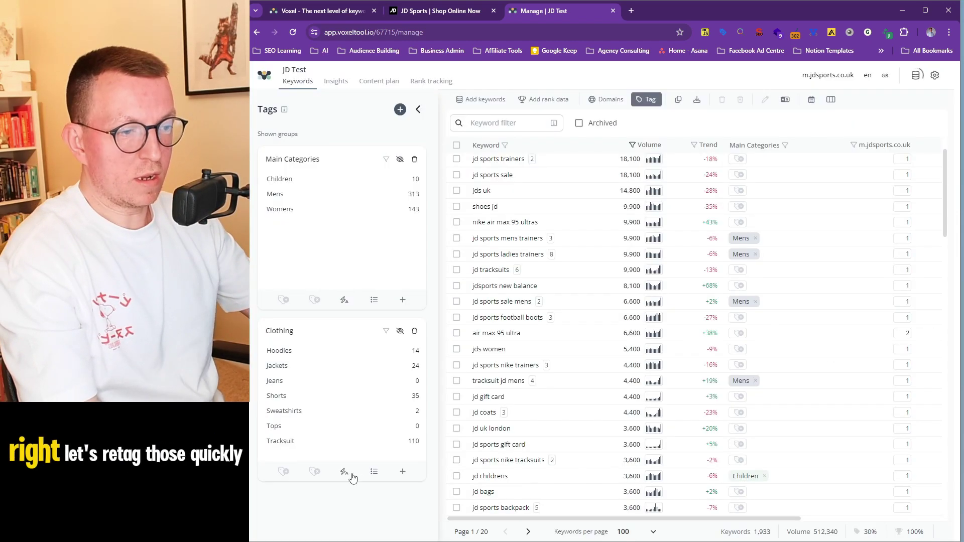
Rerun automatic tagging for the Clothing group, applying it to all keywords.
left_click(344, 471)
left_click(574, 301)
left_click(625, 352)
left_click(749, 384)
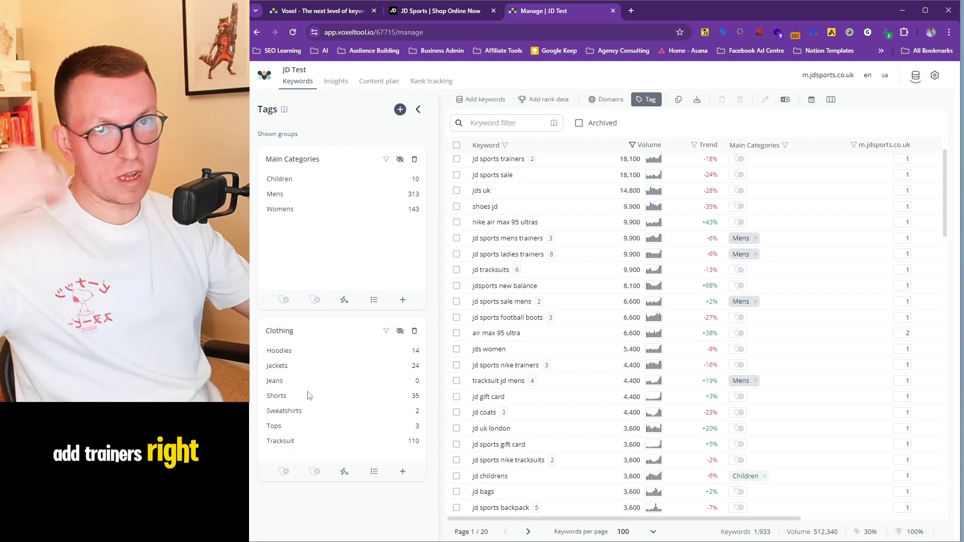
Create a new tag group named Footwear, consulting the men's categories on the JD Sports website.
left_click(420, 16)
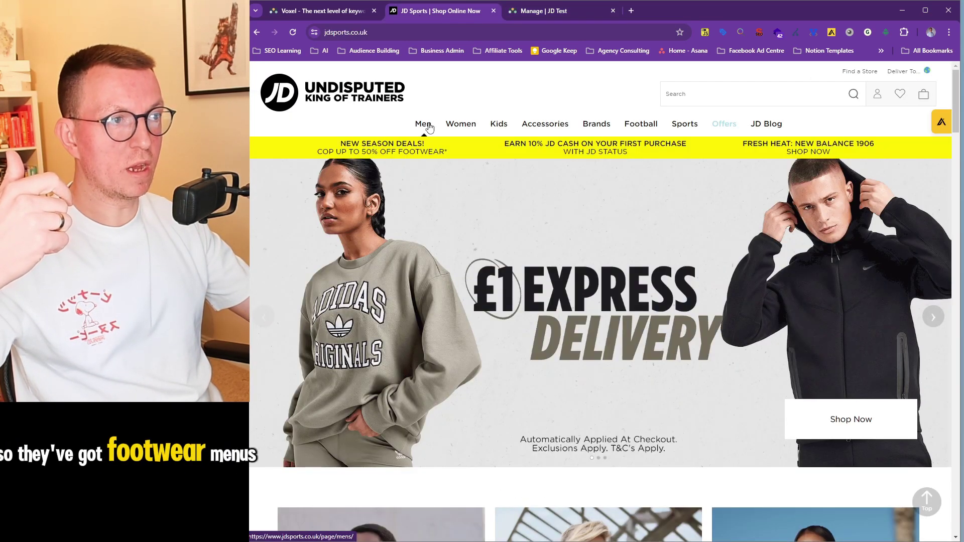
mouse_move(427, 127)
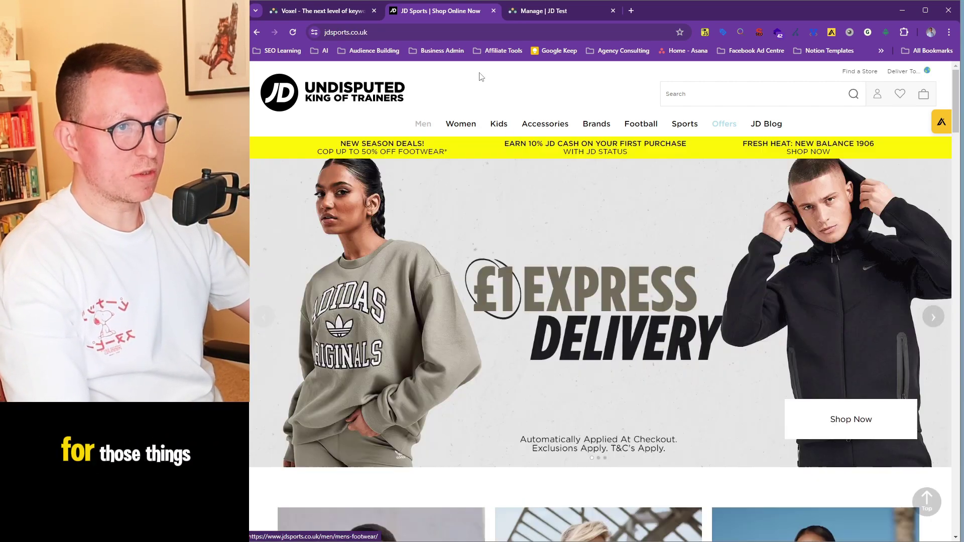
left_click(517, 11)
left_click(399, 112)
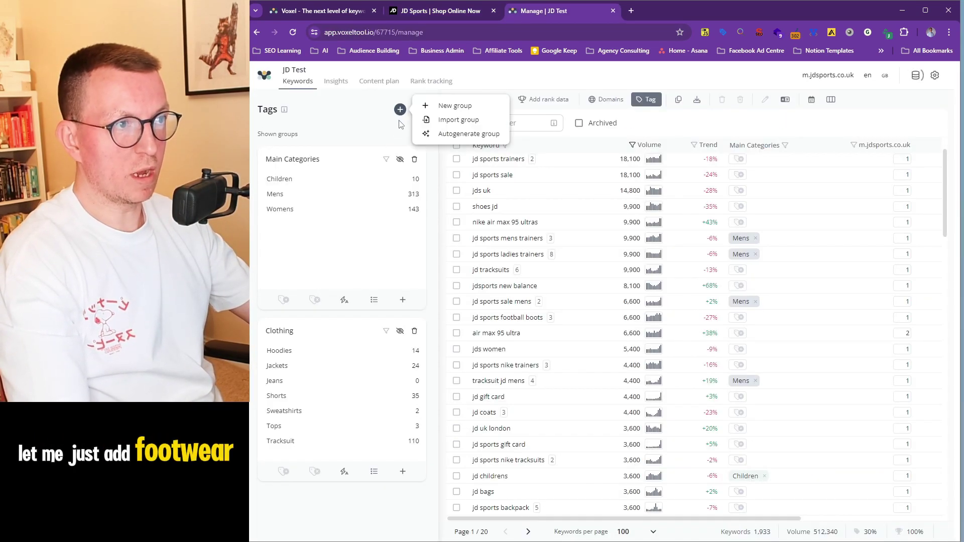
left_click(445, 107)
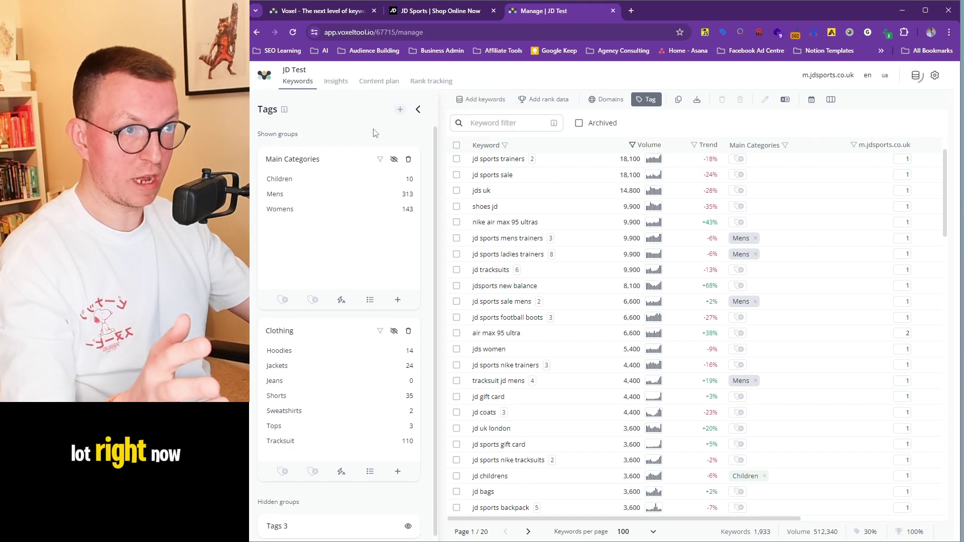
triple_click(285, 375)
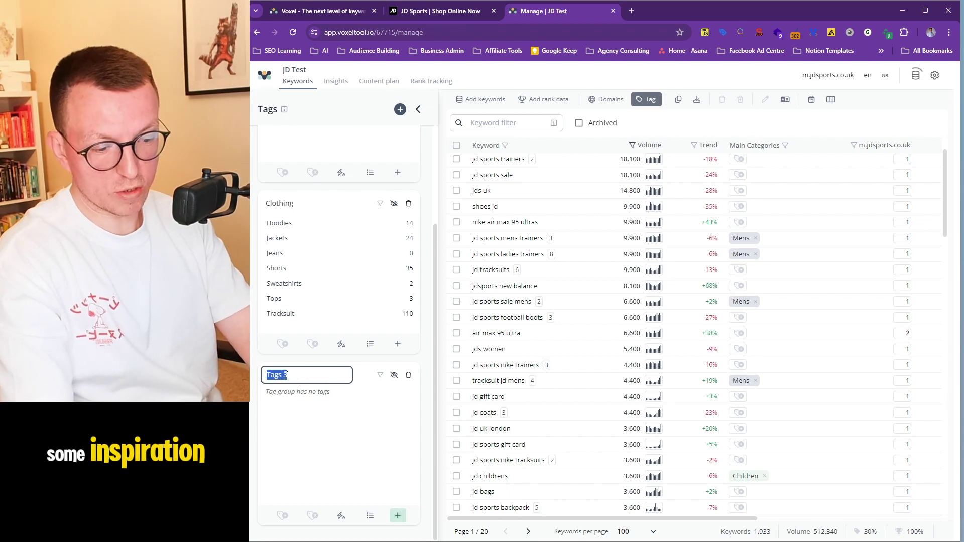
type("Footwear")
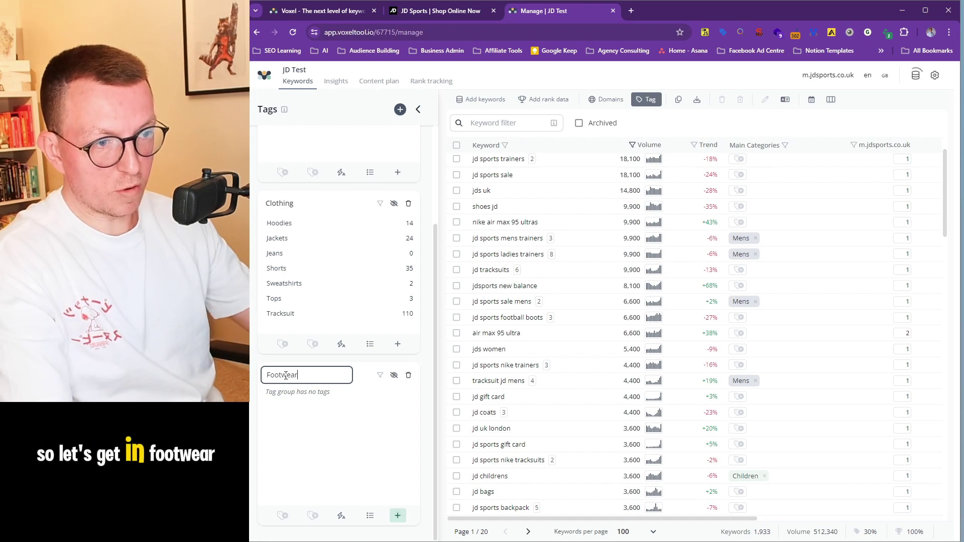
key("Return")
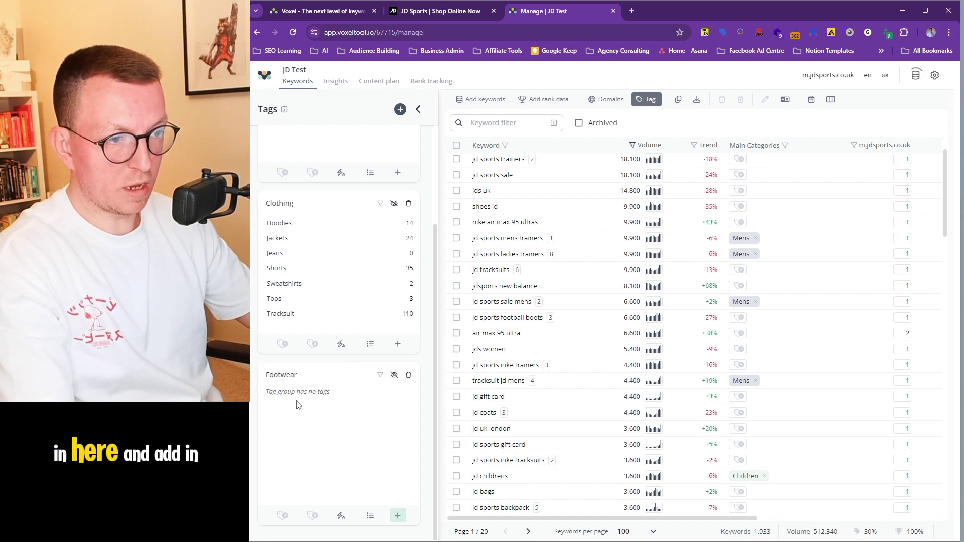
Add the tags Trainers, Running shoes, Football boots and hi-tops to the Footwear group, consulting the JD Sports men's footwear categories.
left_click(397, 516)
type("Tra")
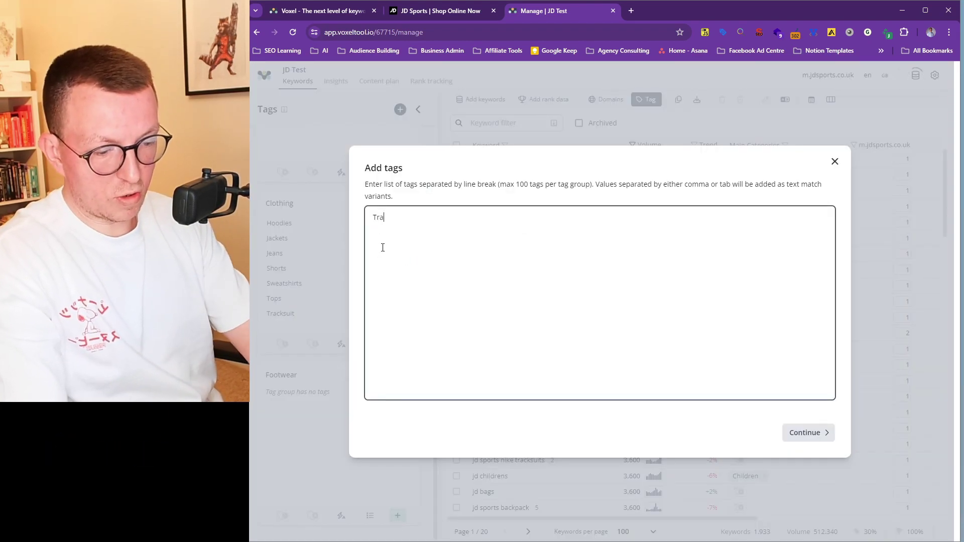
type("iners Running shoe")
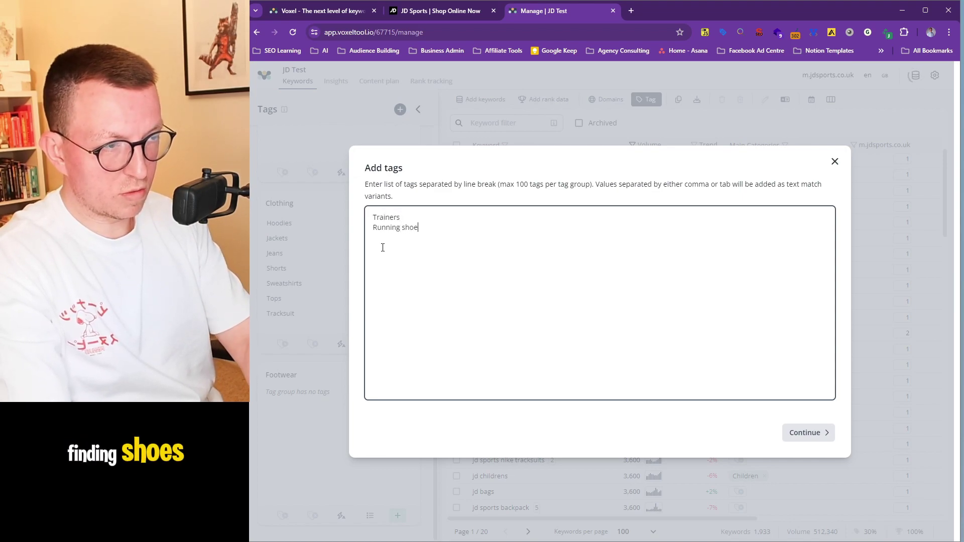
type("s")
key("Return")
type("Footbal")
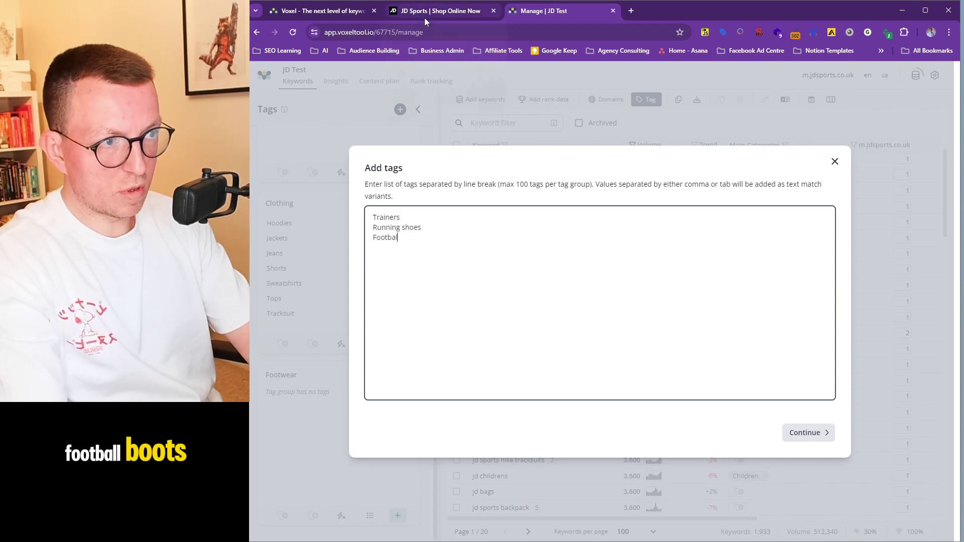
left_click(423, 17)
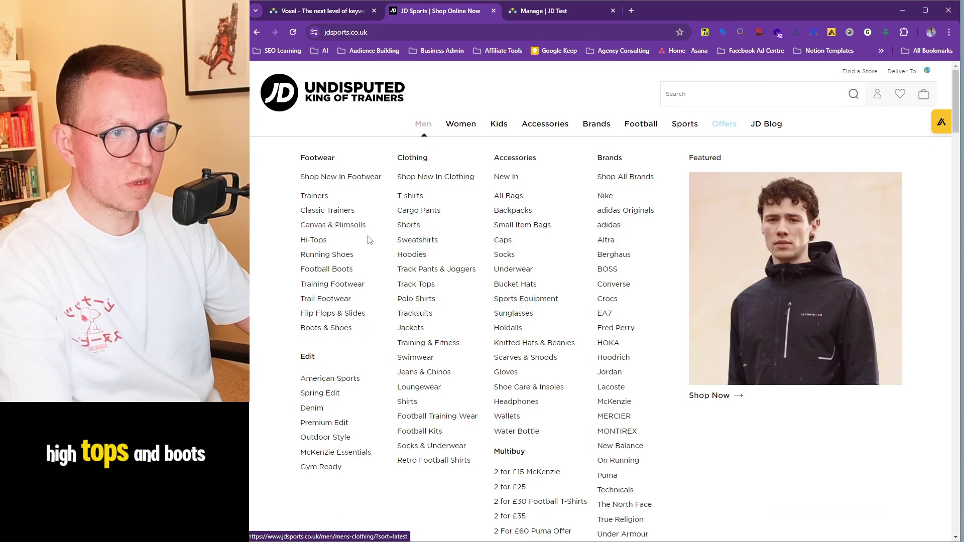
key("ctrl+Tab")
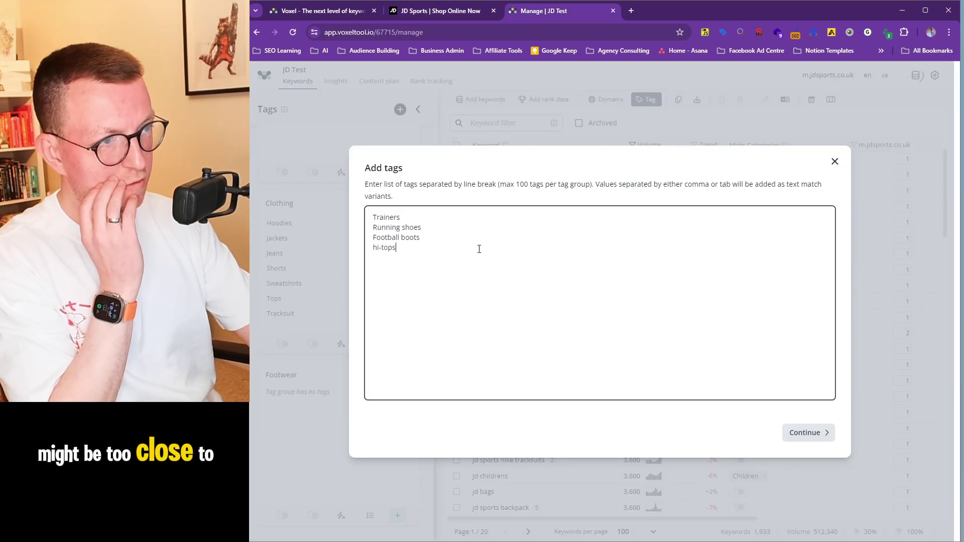
left_click(806, 433)
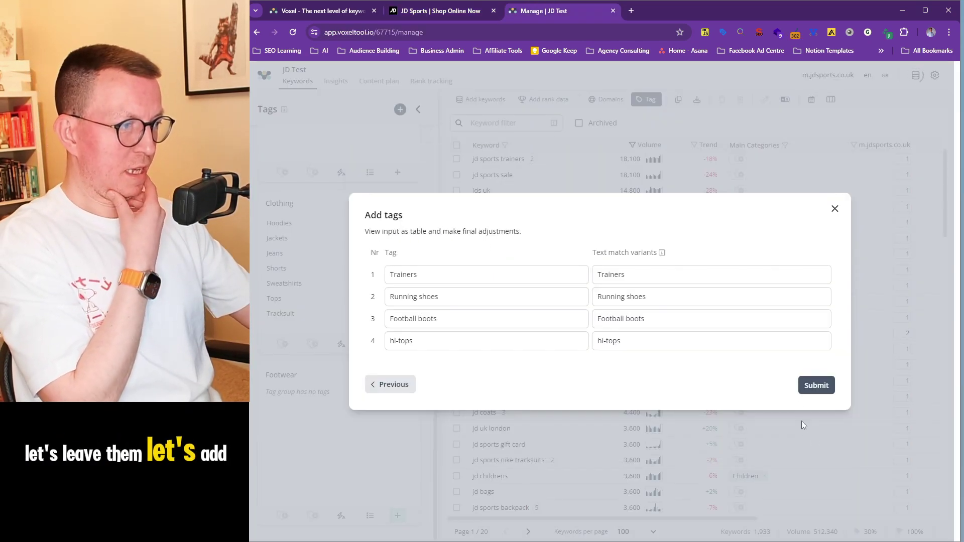
left_click(814, 385)
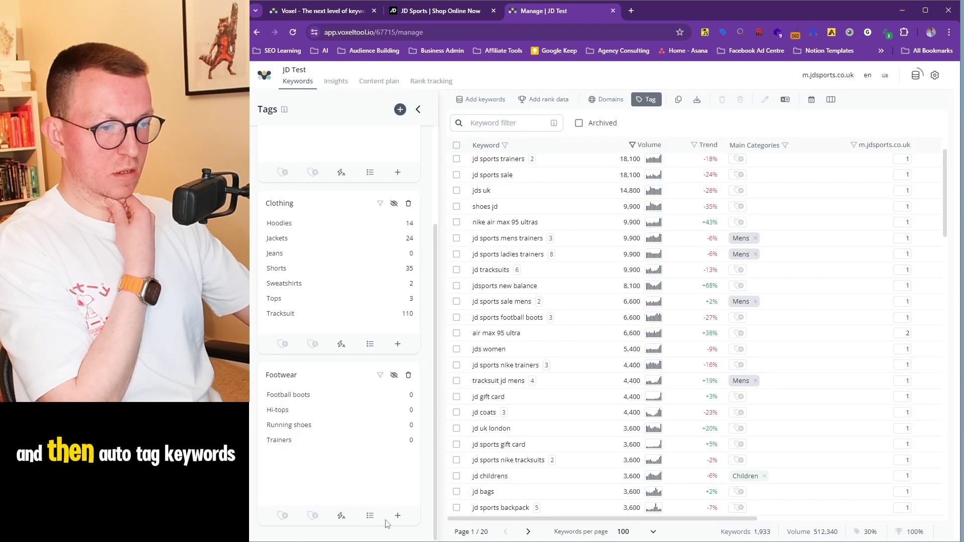
Tag all keywords automatically in the Footwear group, matching anywhere in the keyword.
left_click(342, 516)
left_click(567, 305)
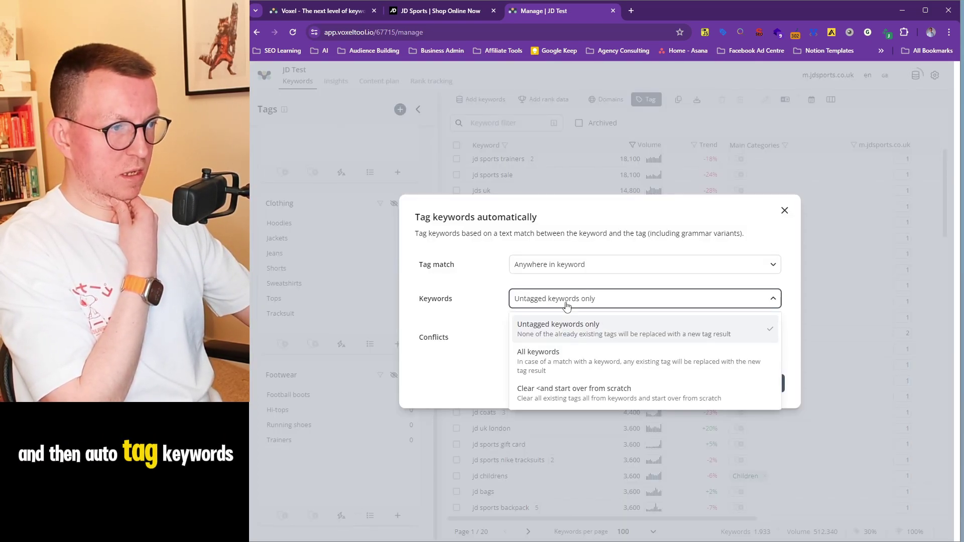
left_click(545, 357)
left_click(753, 383)
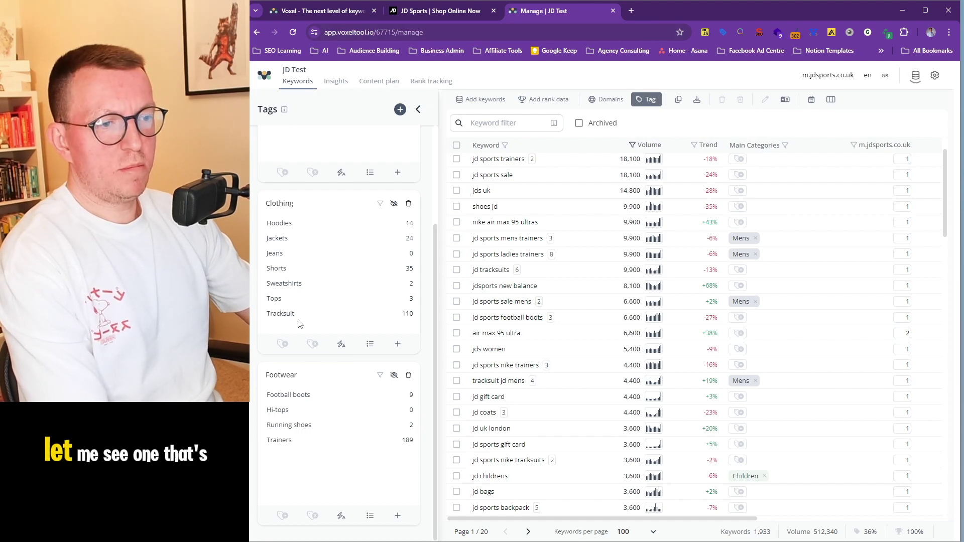
left_click(410, 11)
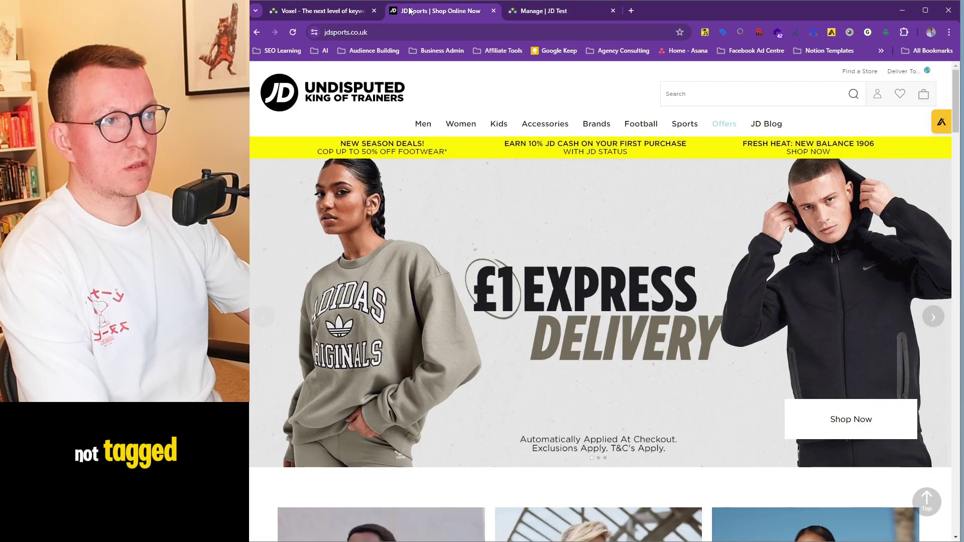
key("ctrl+Tab")
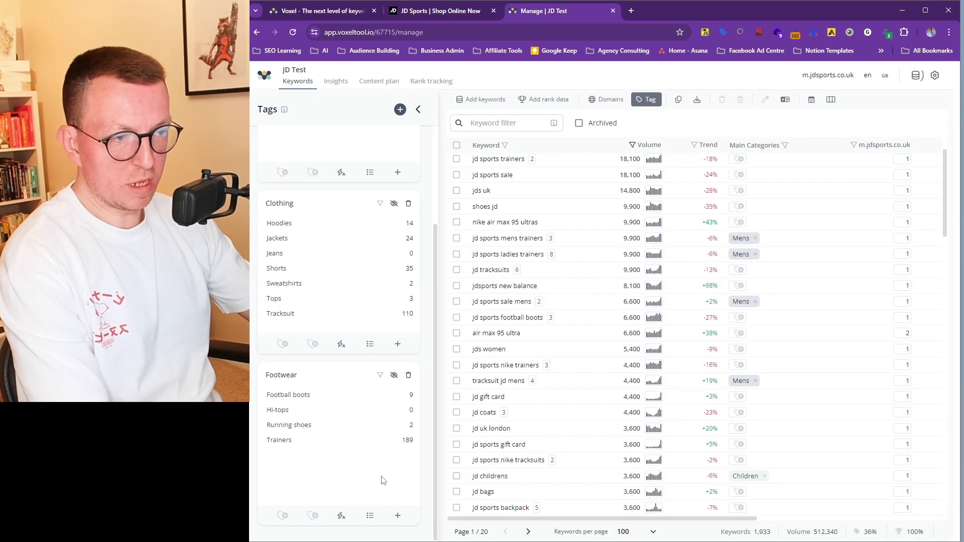
left_click(398, 516)
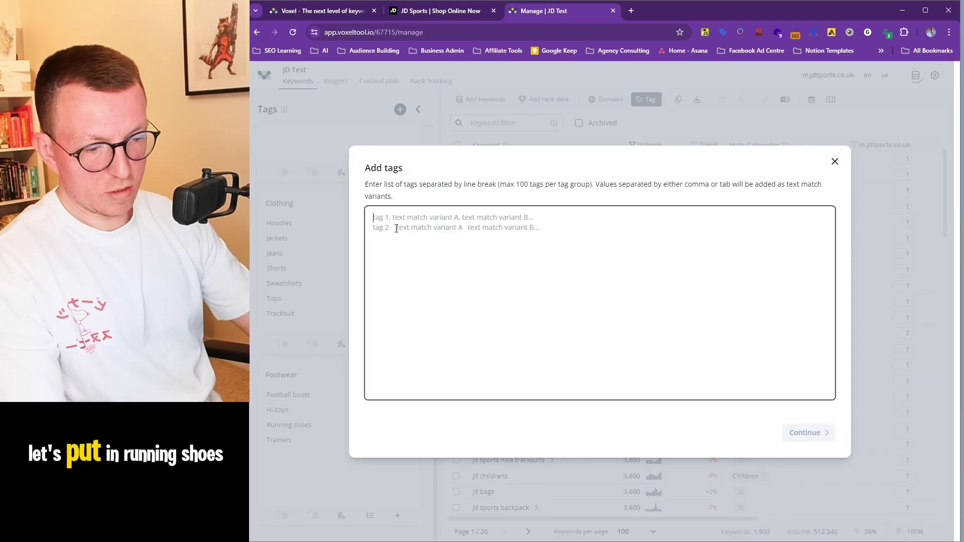
type("running")
key("BackSpace")
key("BackSpace")
key("BackSpace")
key("BackSpace")
key("BackSpace")
key("BackSpace")
key("BackSpace")
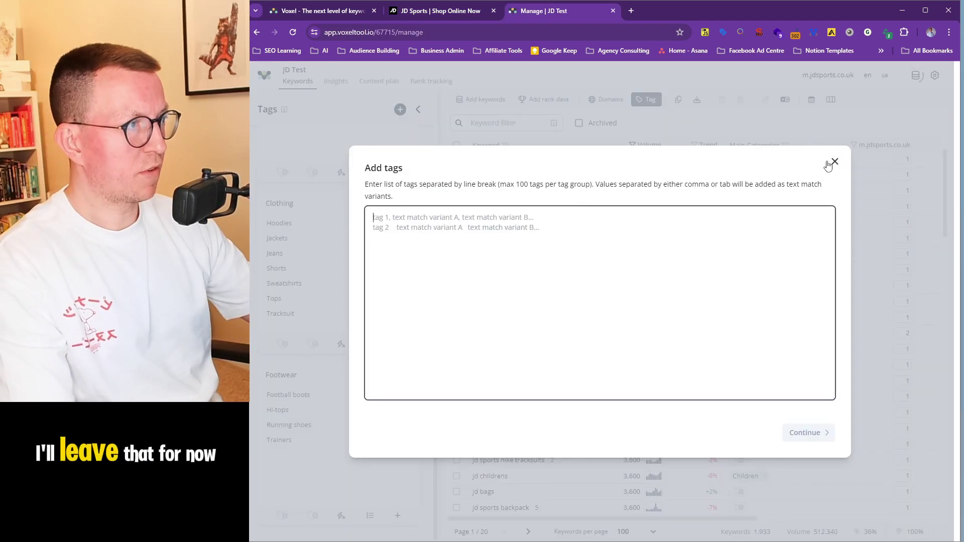
left_click(834, 161)
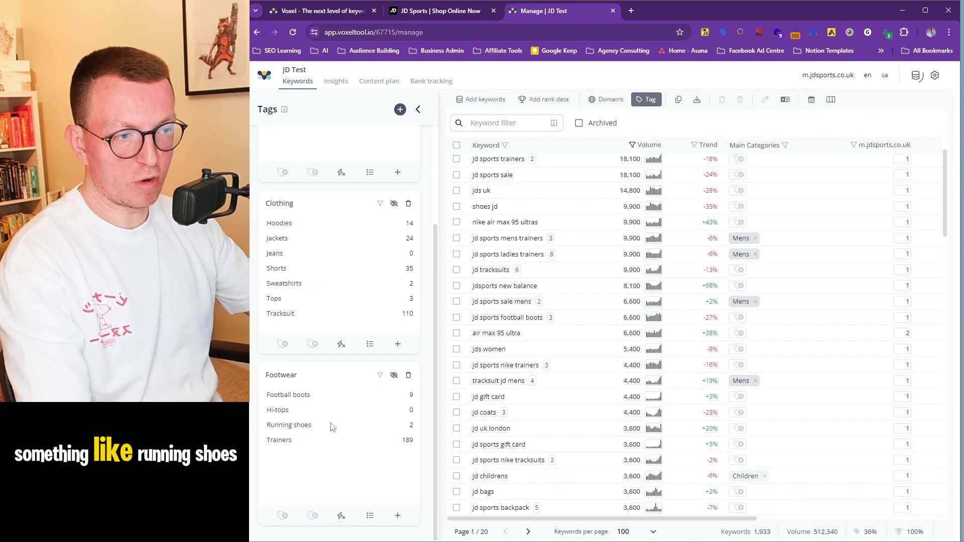
left_click(397, 516)
left_click(834, 161)
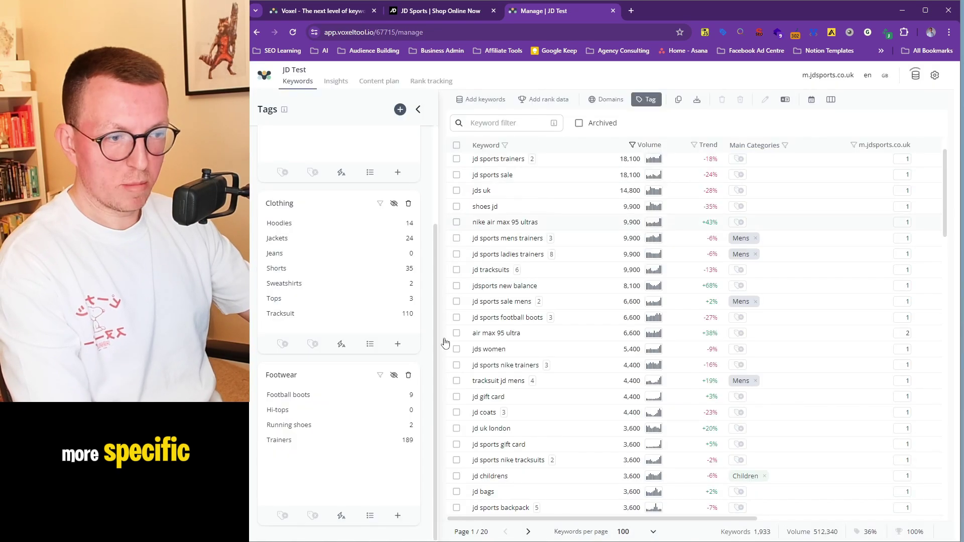
Delete the Running shoes and Hi-tops tags from the Footwear group and close its tag list.
left_click(370, 516)
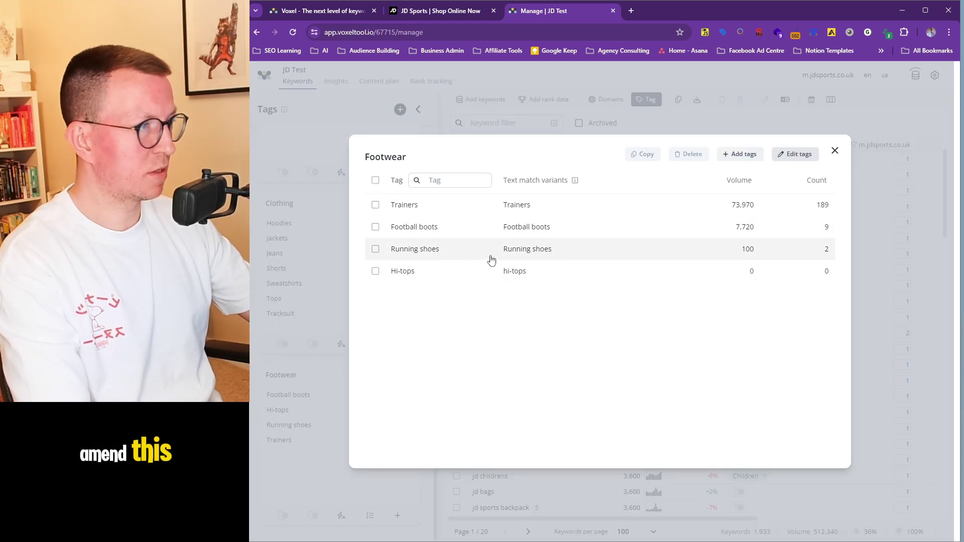
left_click(376, 272)
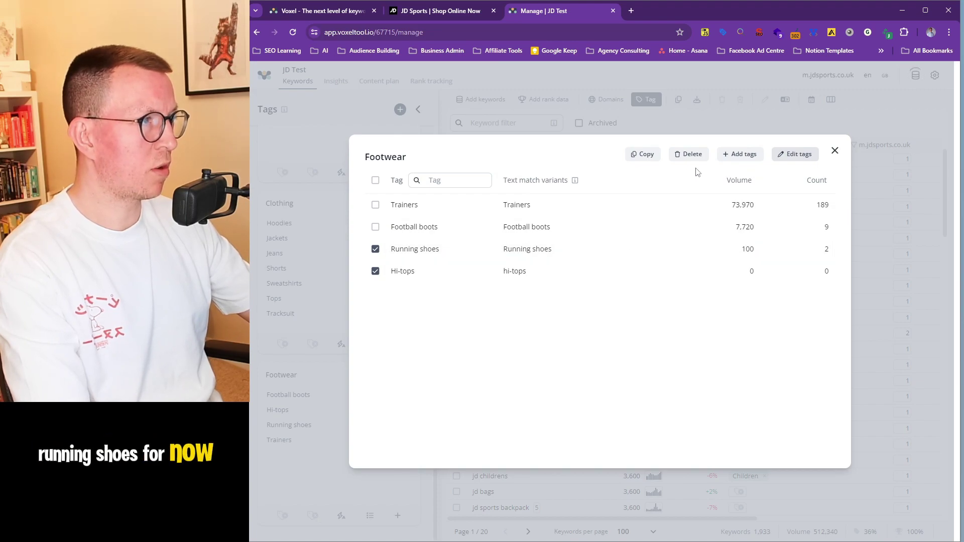
left_click(691, 154)
left_click(660, 332)
left_click(834, 150)
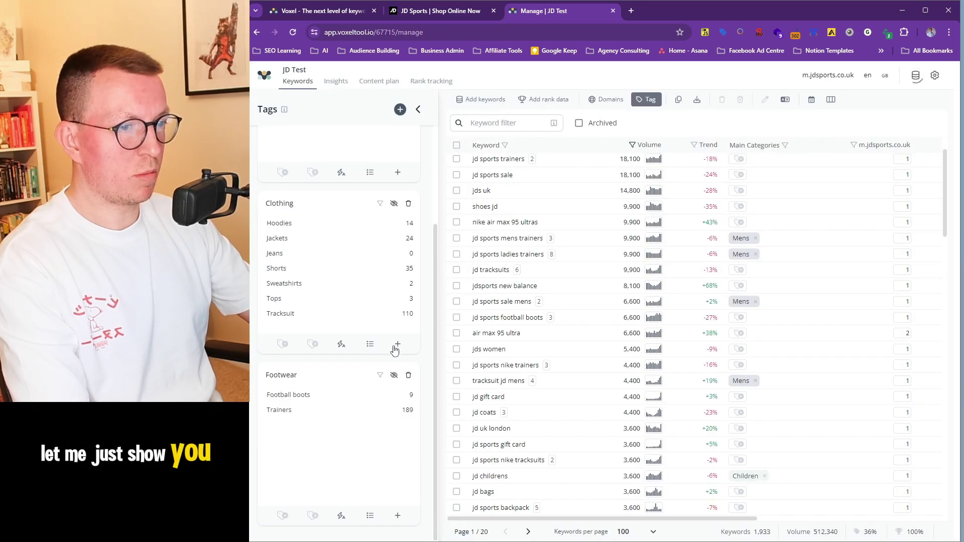
Review the Main Categories, Clothing and Footwear tag groups and their keyword counts alongside the keyword list.
scroll(380, 356, "up", 1)
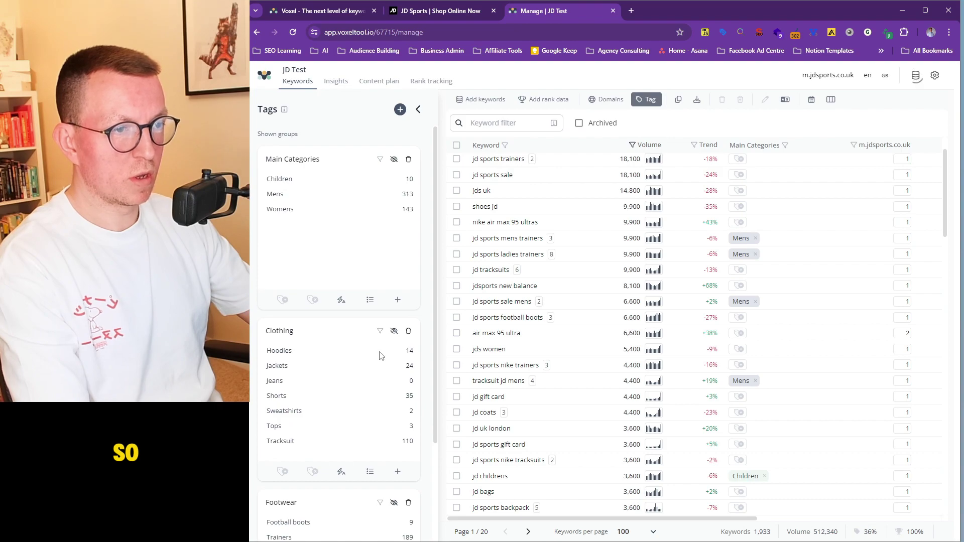
scroll(380, 356, "down", 2)
scroll(377, 346, "up", 2)
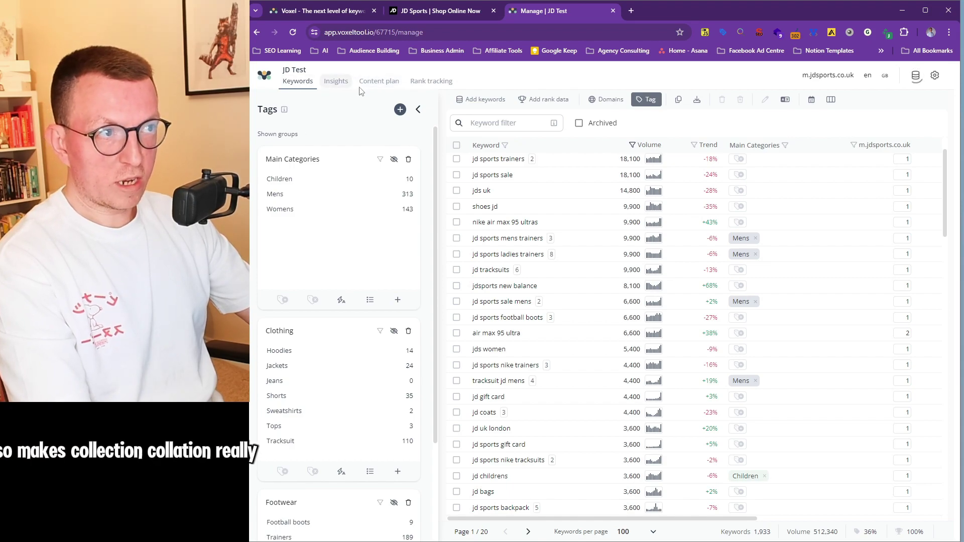
scroll(552, 301, "down", 1)
scroll(553, 301, "up", 3)
scroll(360, 196, "down", 1)
scroll(360, 196, "up", 1)
scroll(369, 221, "down", 1)
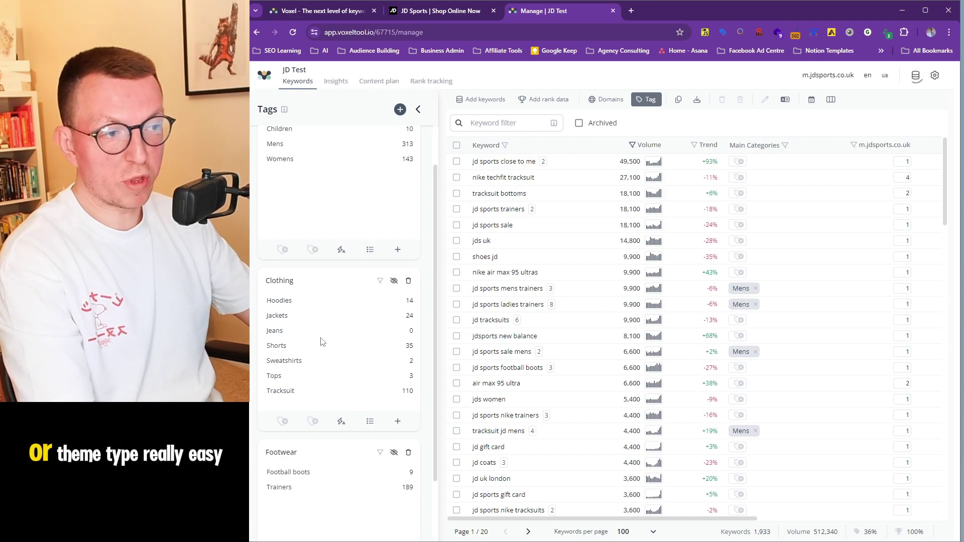
scroll(338, 334, "up", 1)
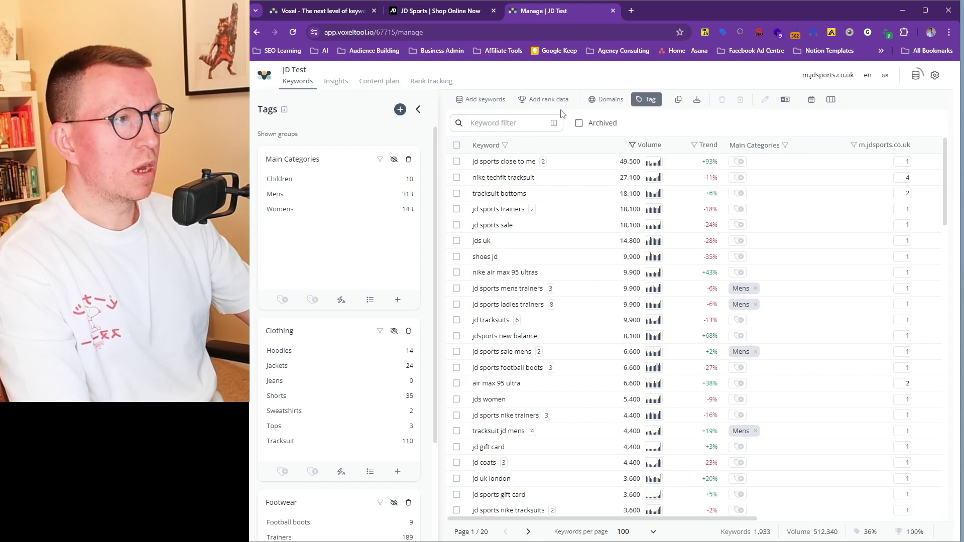
left_click(599, 104)
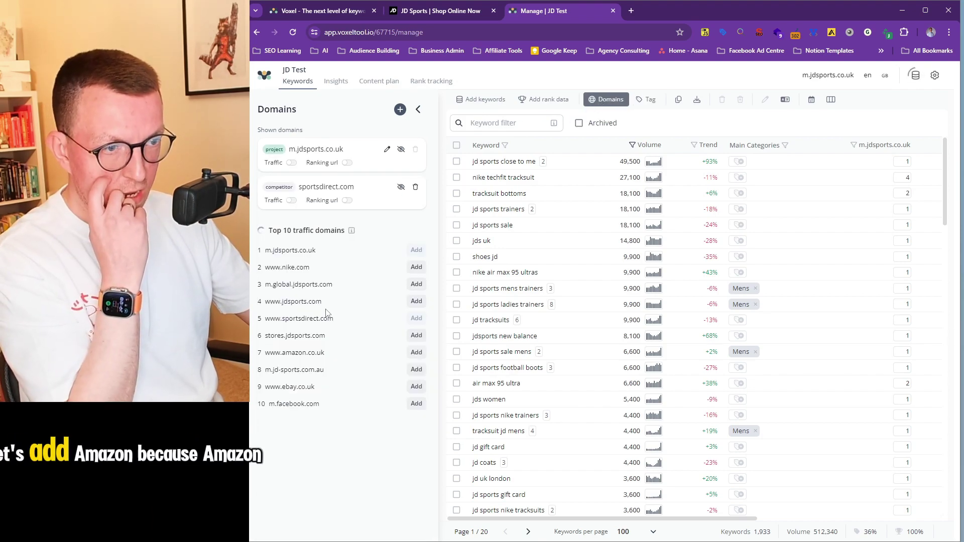
left_click(415, 353)
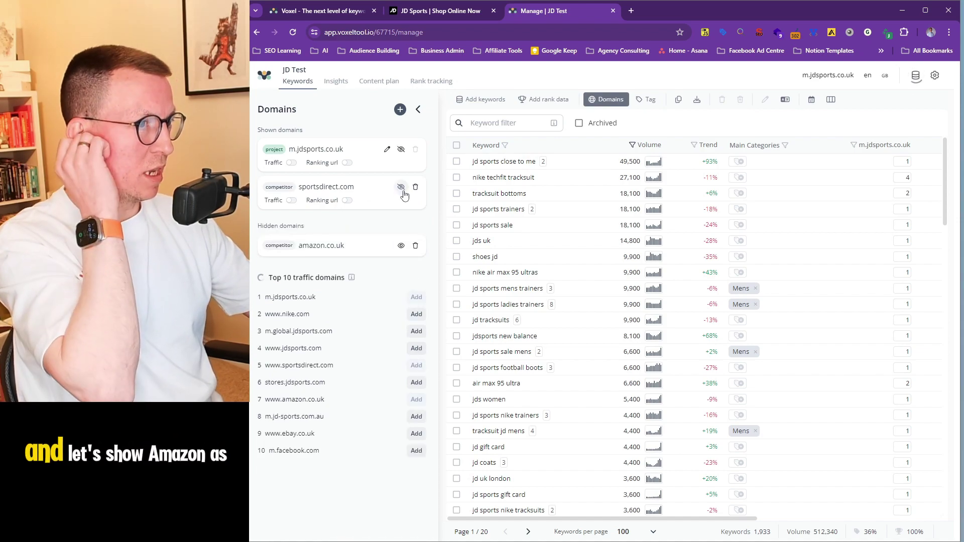
Show the hidden competitor domain amazon.co.uk in the keyword table and check its ranking column.
left_click(401, 245)
left_click_drag(585, 520, 821, 528)
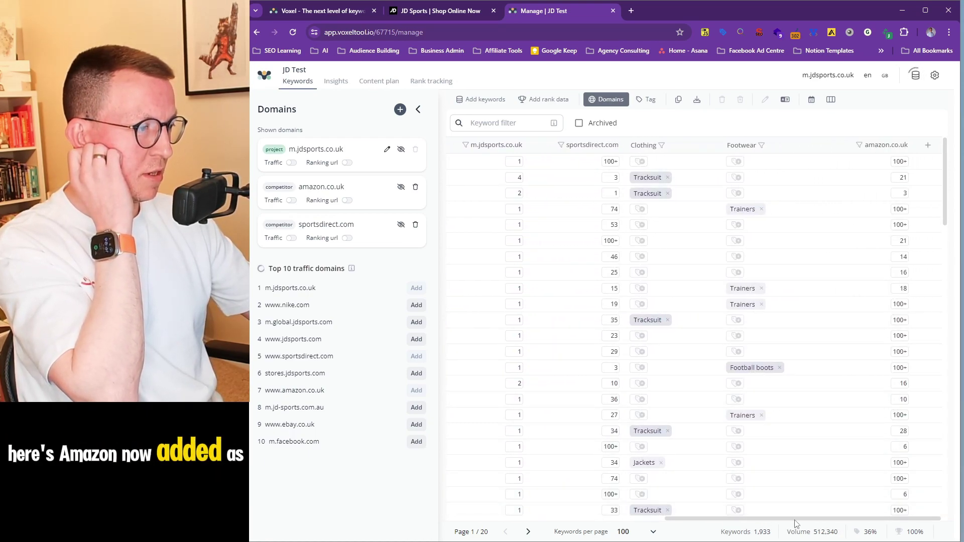
left_click_drag(799, 523, 573, 520)
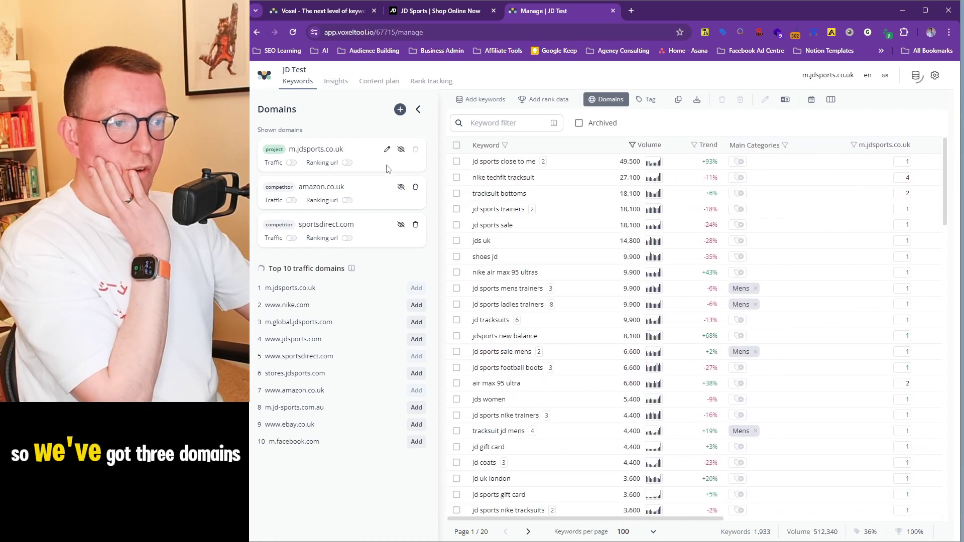
Show the tag groups and review the tags under Main Categories, Clothing and Footwear.
left_click(654, 102)
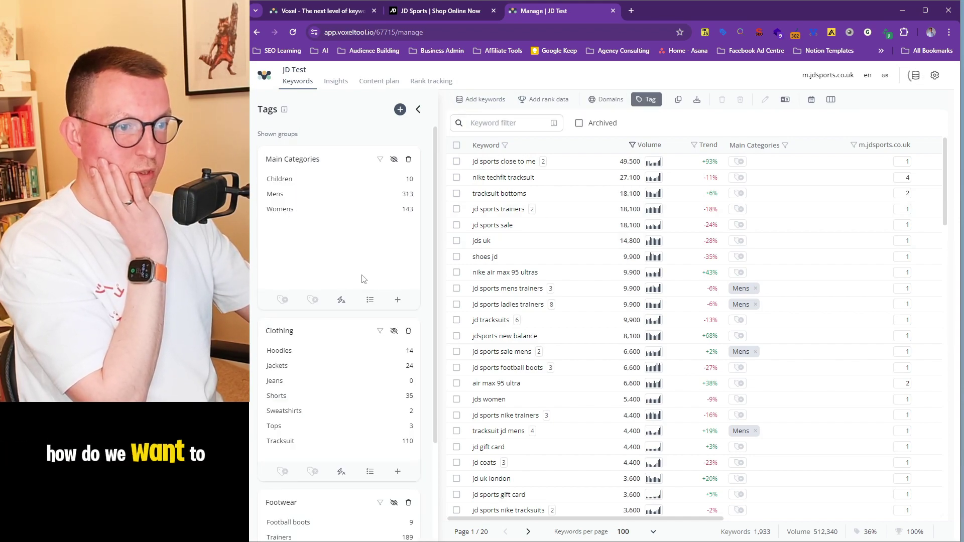
scroll(362, 279, "down", 2)
scroll(361, 291, "up", 2)
scroll(363, 261, "down", 1)
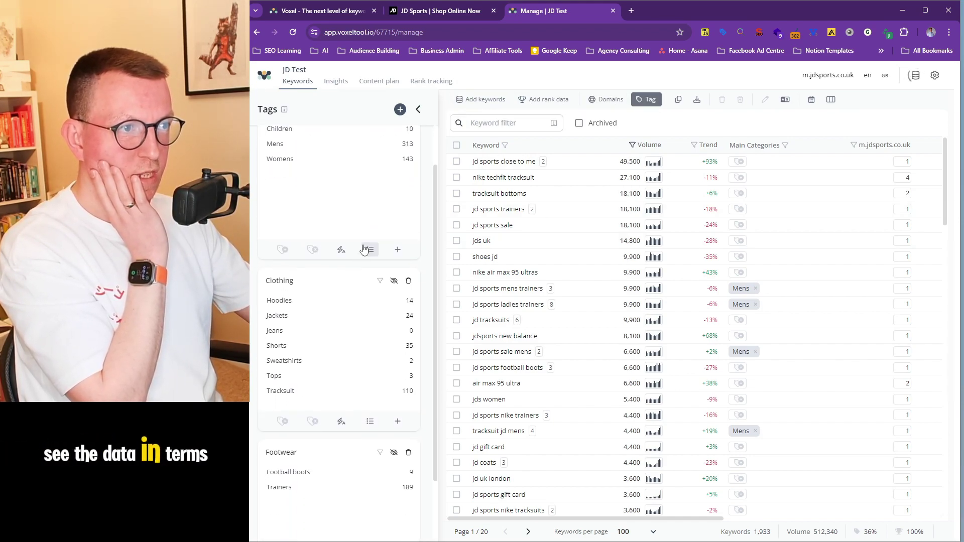
scroll(364, 250, "up", 1)
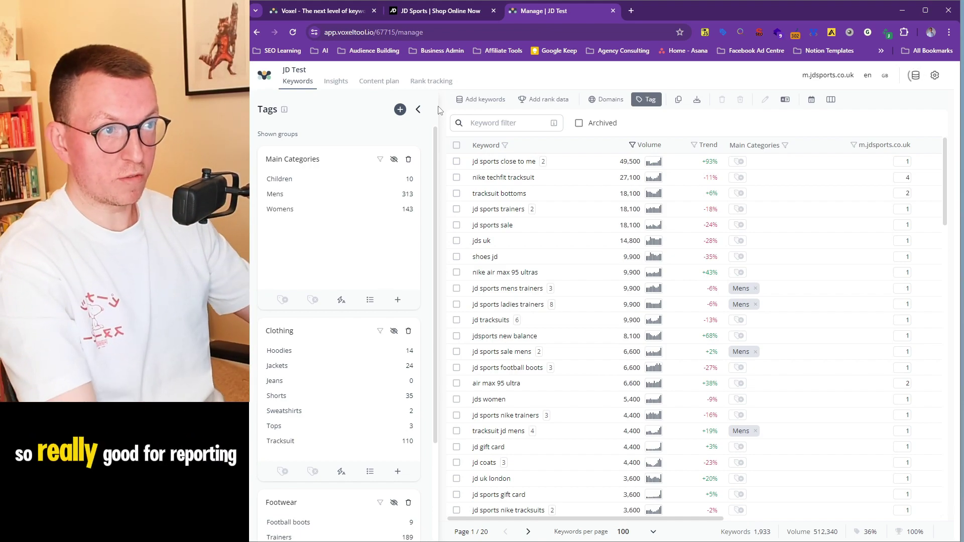
View the project's content plan and market demand insight, and return to the keyword list.
left_click(373, 86)
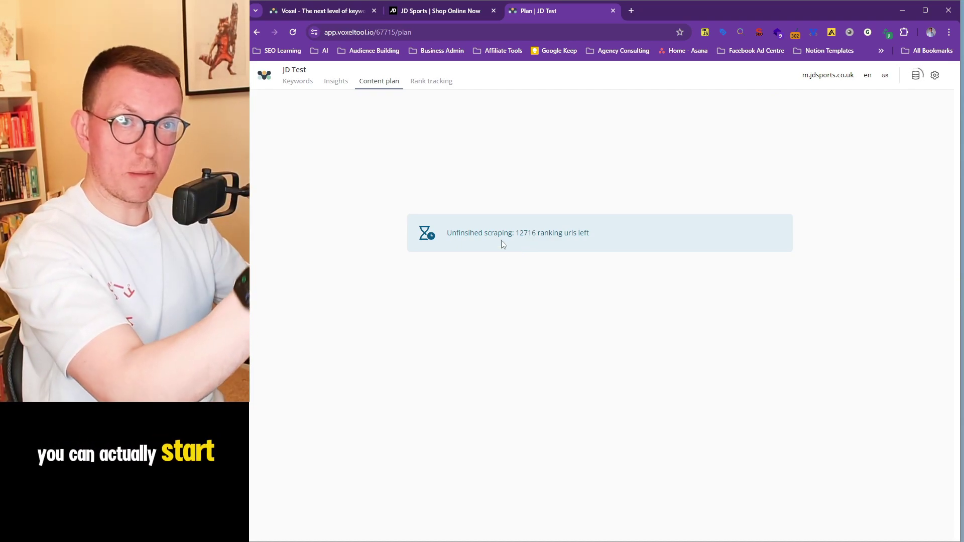
left_click(340, 87)
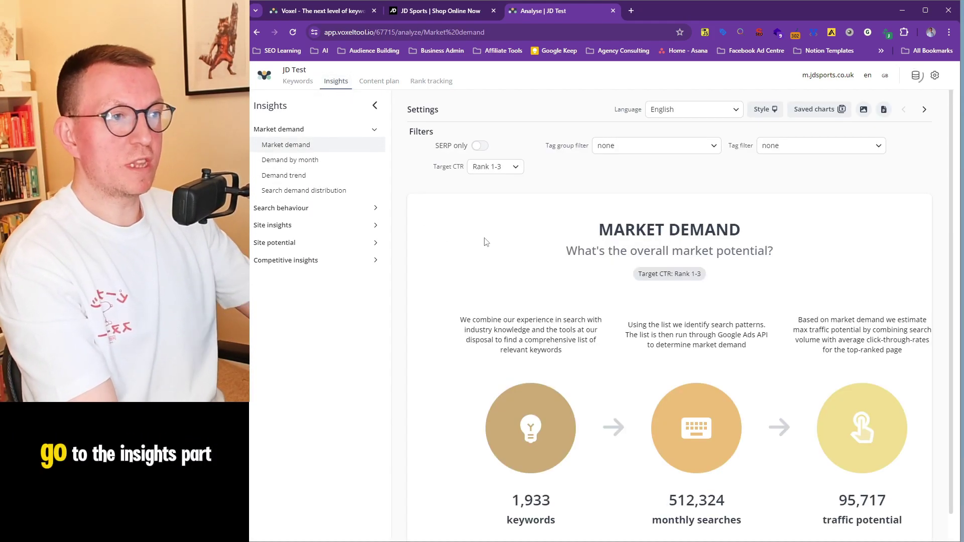
left_click(299, 83)
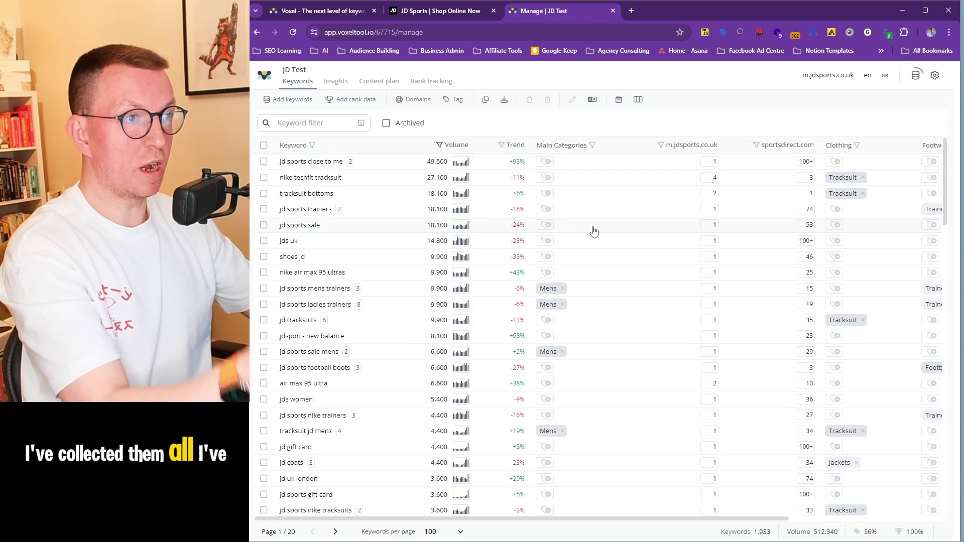
Show the tag groups, select the keyword "jd sports close to me" and clear the selection.
left_click(459, 102)
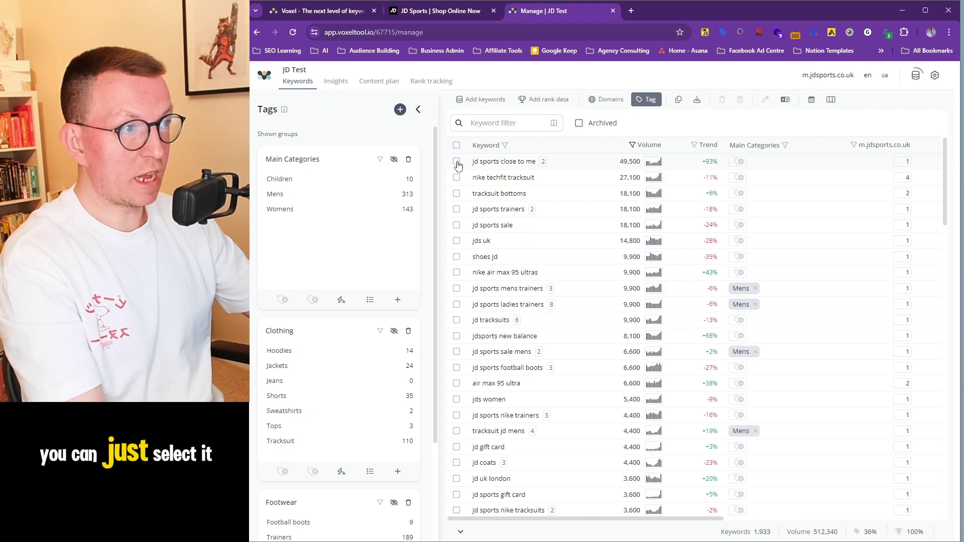
left_click(457, 161)
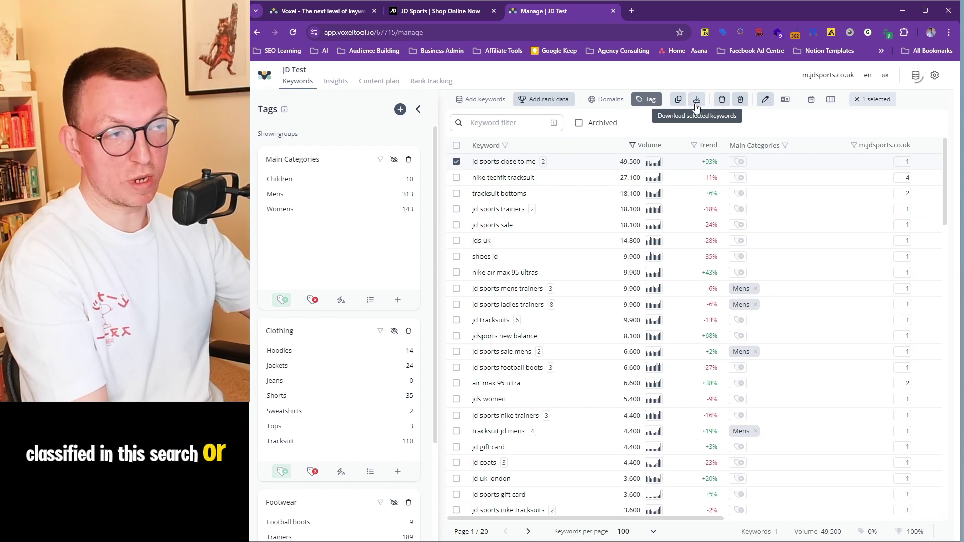
left_click(457, 162)
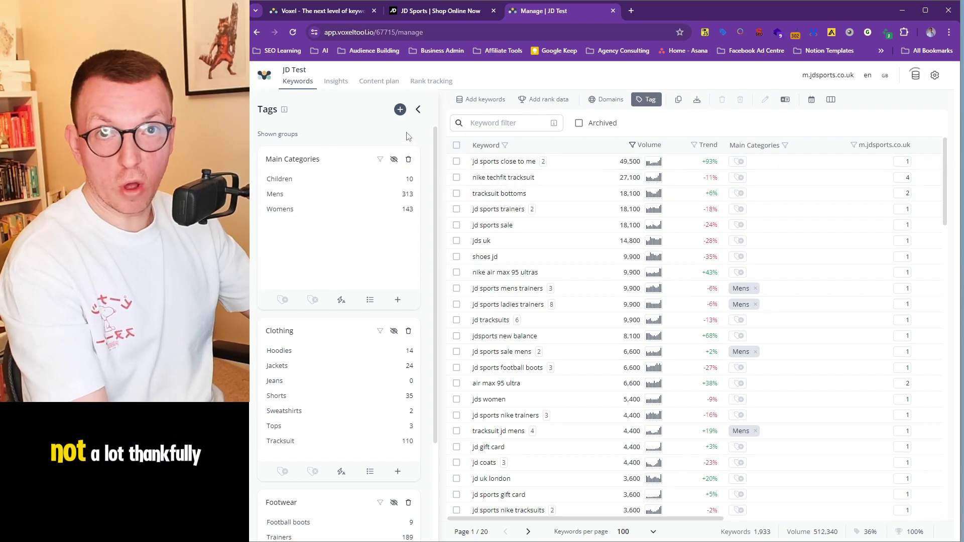
View the market demand insight filtered by the Main Categories tag group.
left_click(337, 82)
scroll(575, 260, "down", 1)
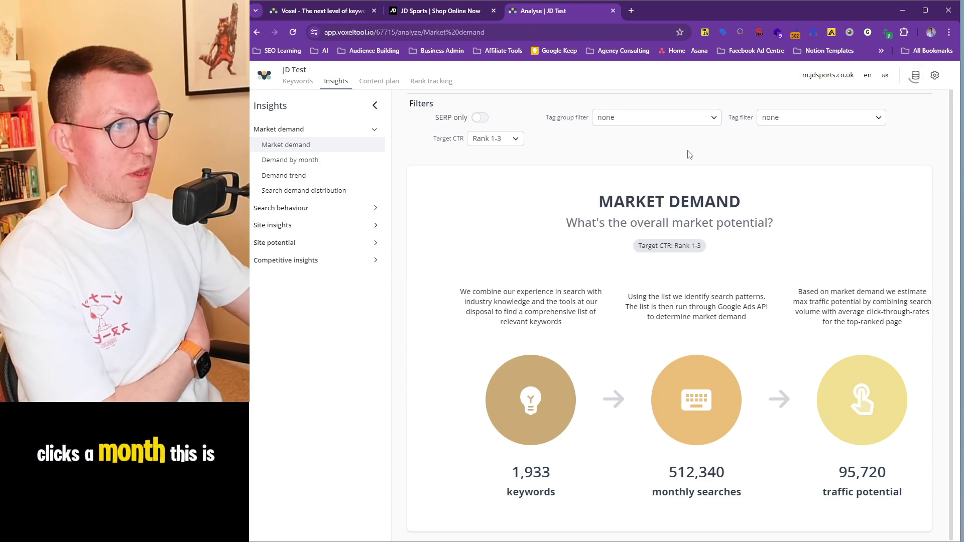
left_click(664, 119)
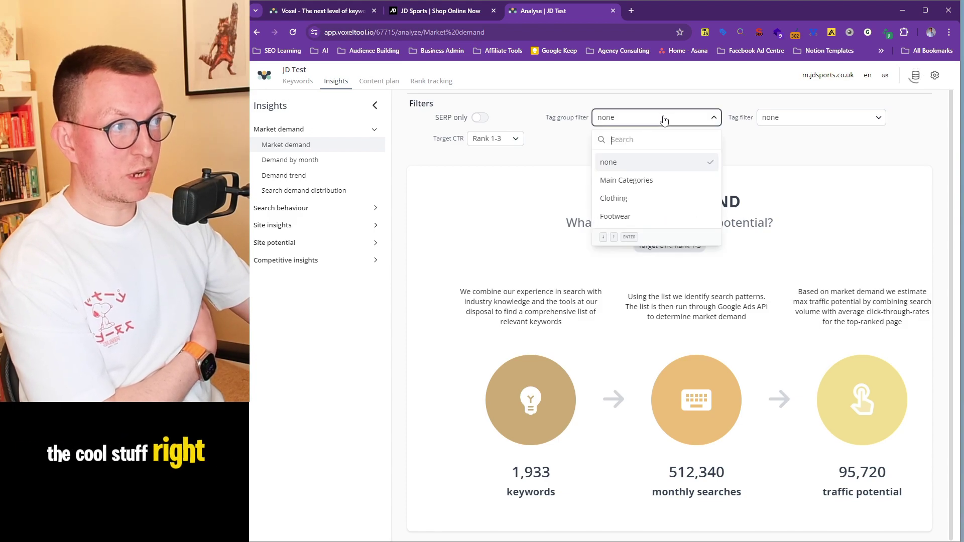
left_click(637, 186)
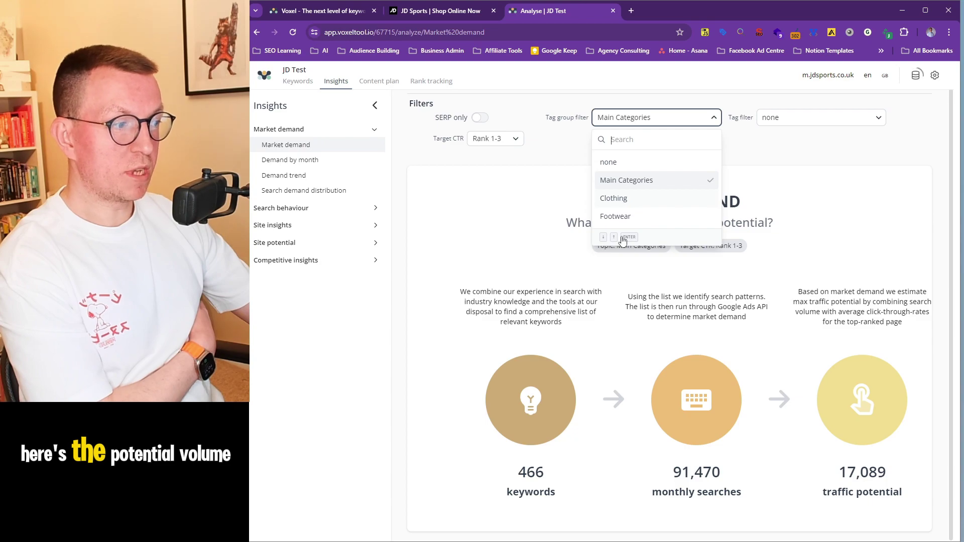
View market demand for the Clothing and Footwear tag groups, and reset the tag group filter to none.
left_click(617, 200)
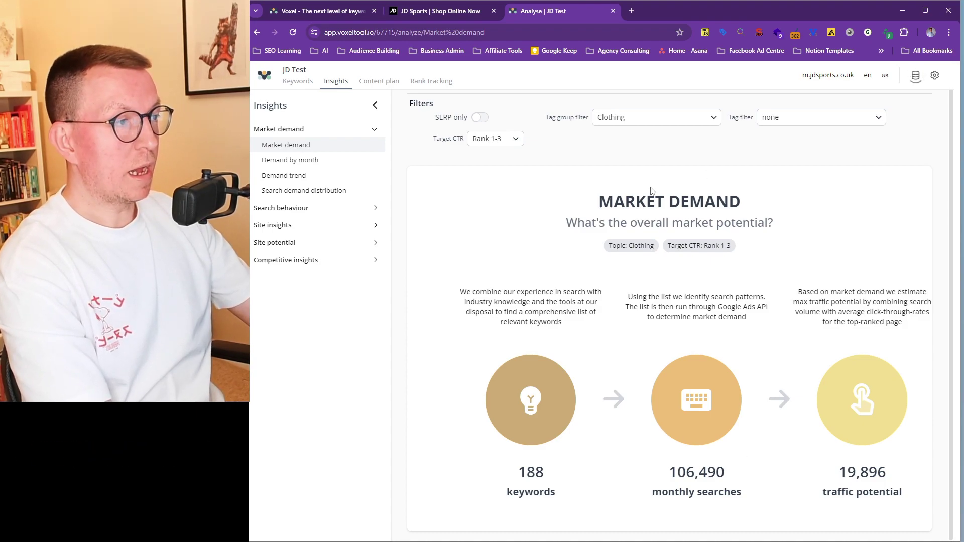
left_click(612, 121)
left_click(617, 217)
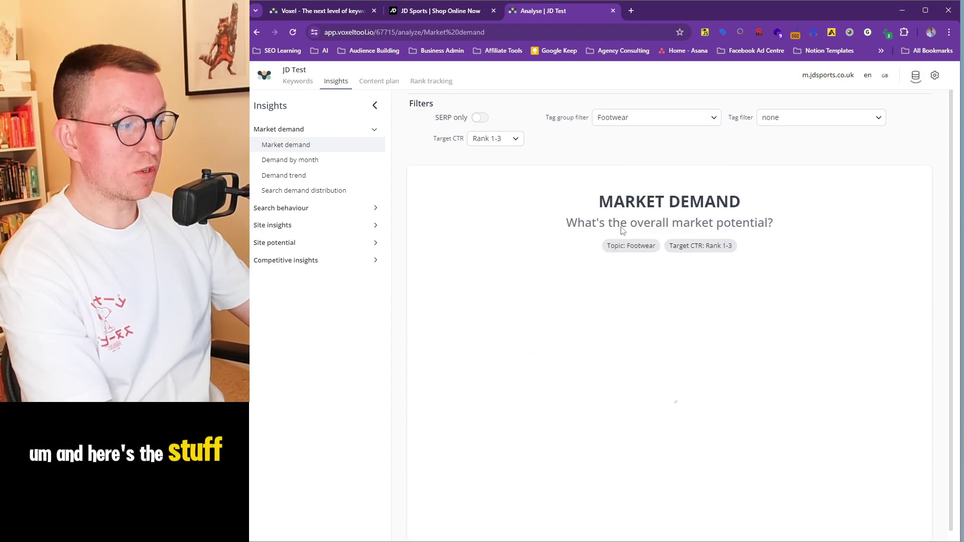
left_click(618, 117)
left_click(618, 162)
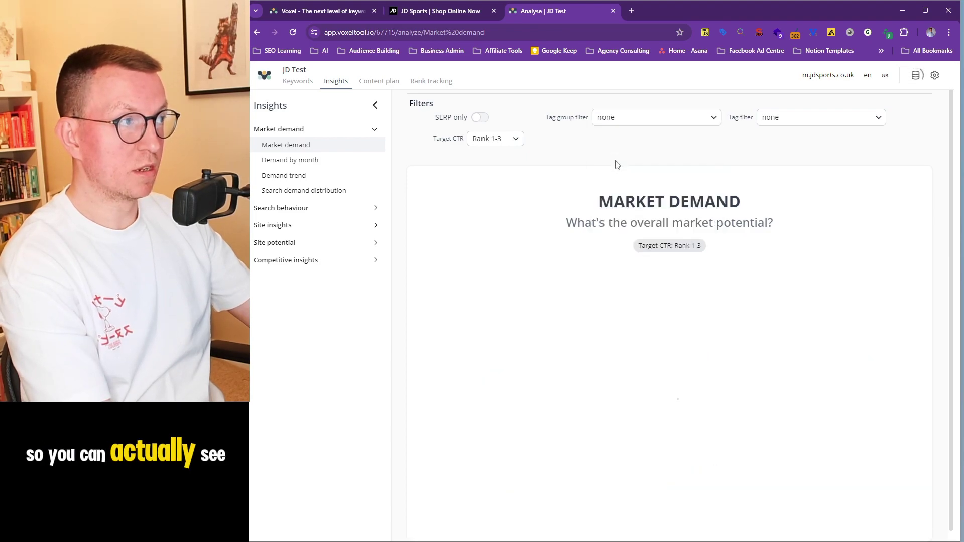
Try the MF Digital color palette on the market demand chart and look at the slides and fonts setting.
scroll(553, 129, "up", 1)
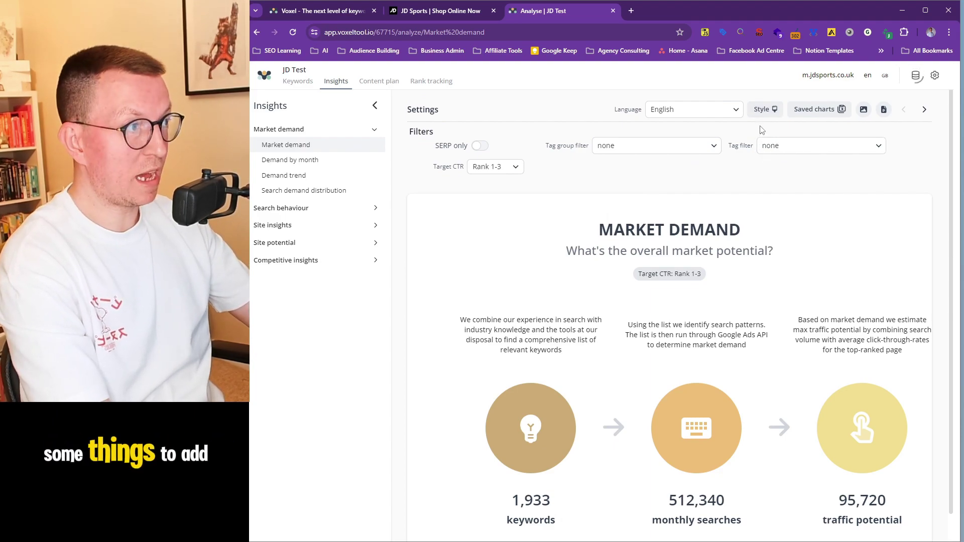
left_click(764, 110)
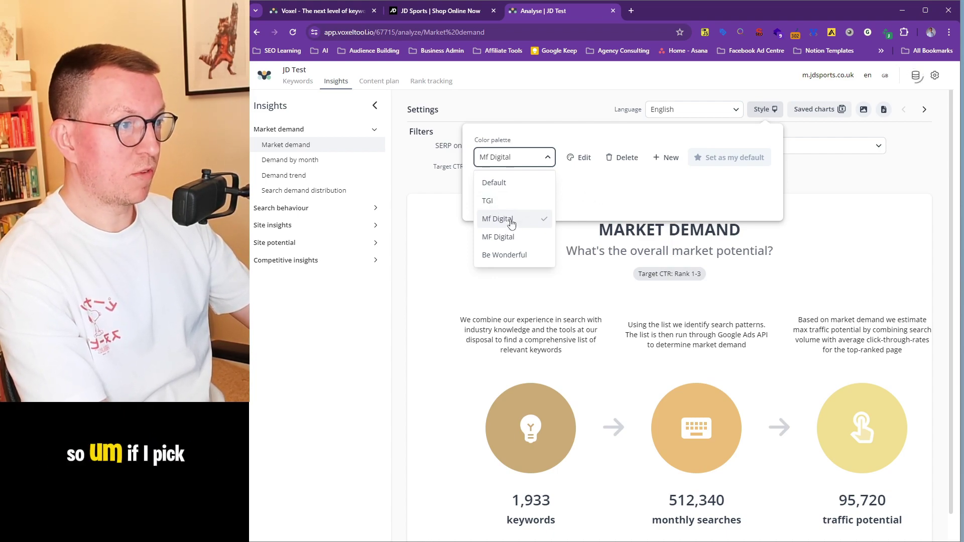
left_click(507, 237)
left_click(531, 205)
left_click(591, 215)
Set the chart color palette back to Mf Digital and close the style settings.
left_click(508, 162)
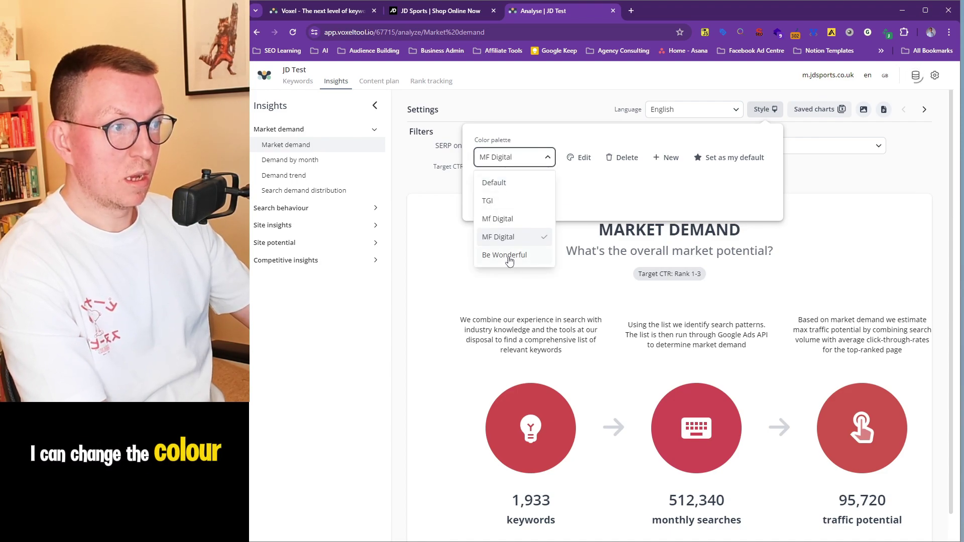
left_click(502, 220)
scroll(578, 201, "down", 1)
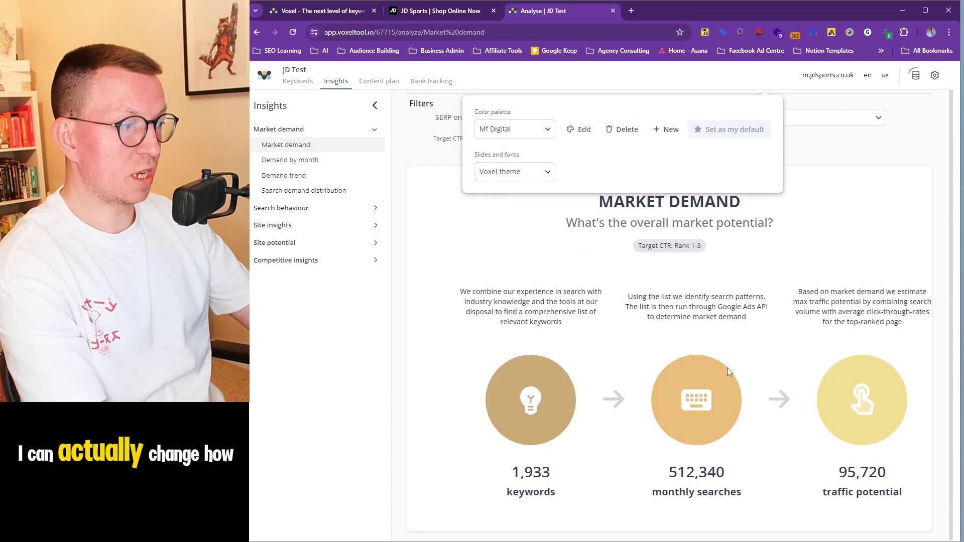
left_click(845, 139)
Save all insight charts and export them all to Google Slides.
scroll(810, 150, "up", 1)
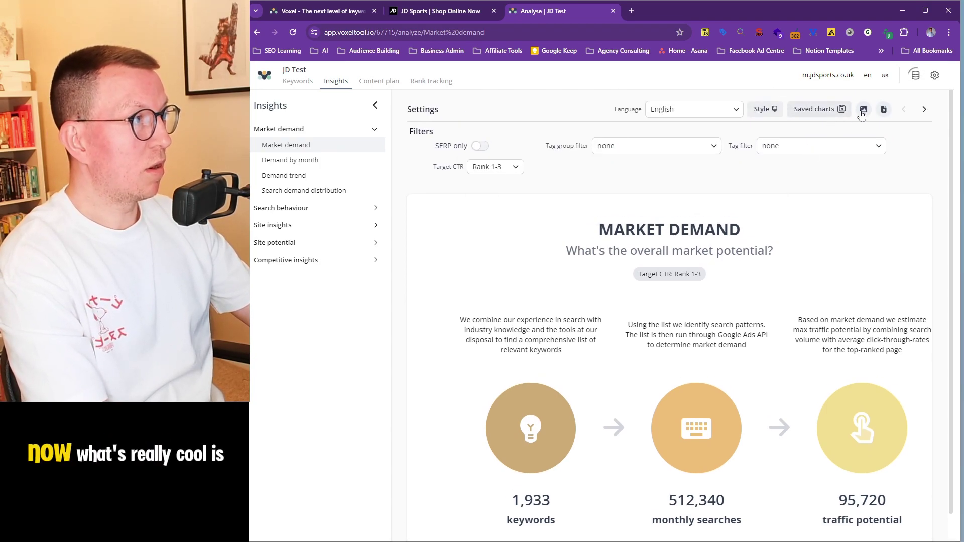
left_click(818, 110)
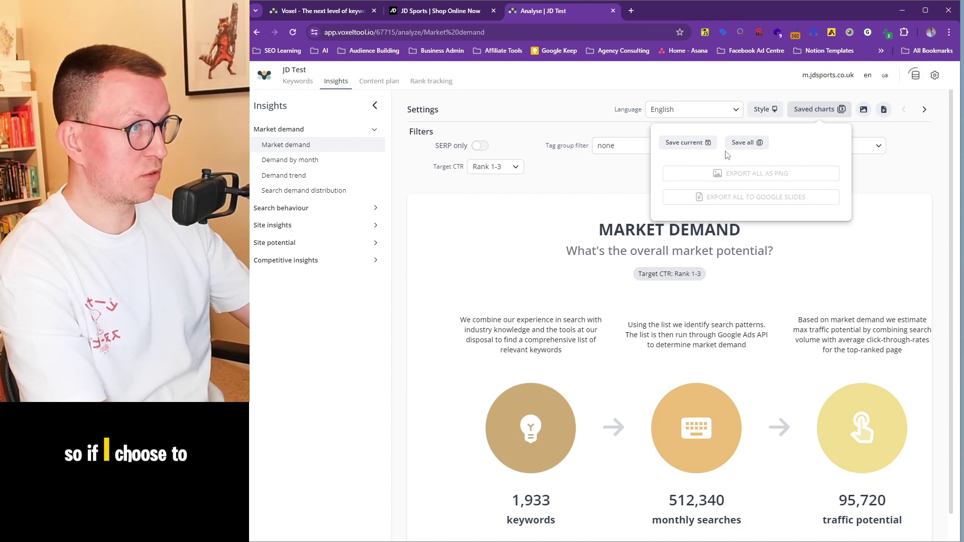
left_click(746, 143)
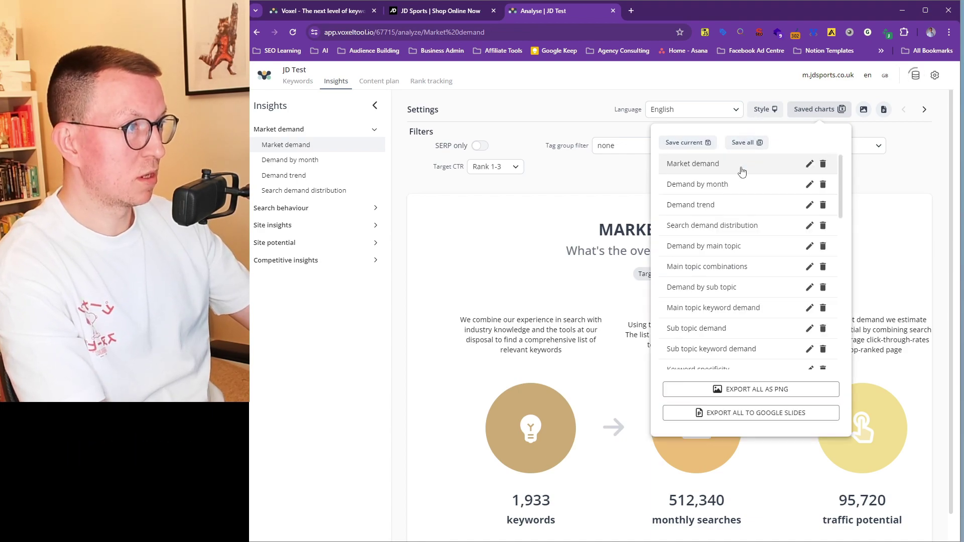
scroll(776, 261, "down", 2)
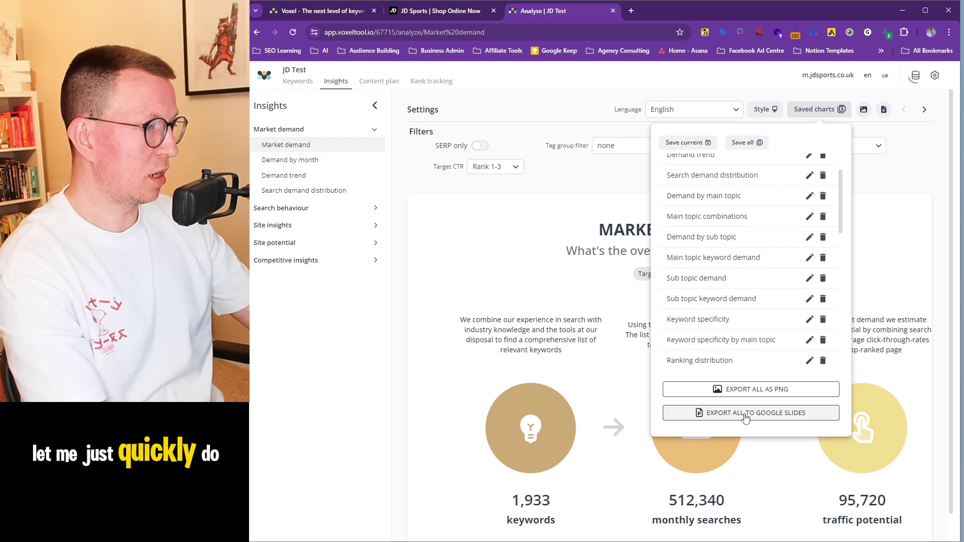
left_click(746, 416)
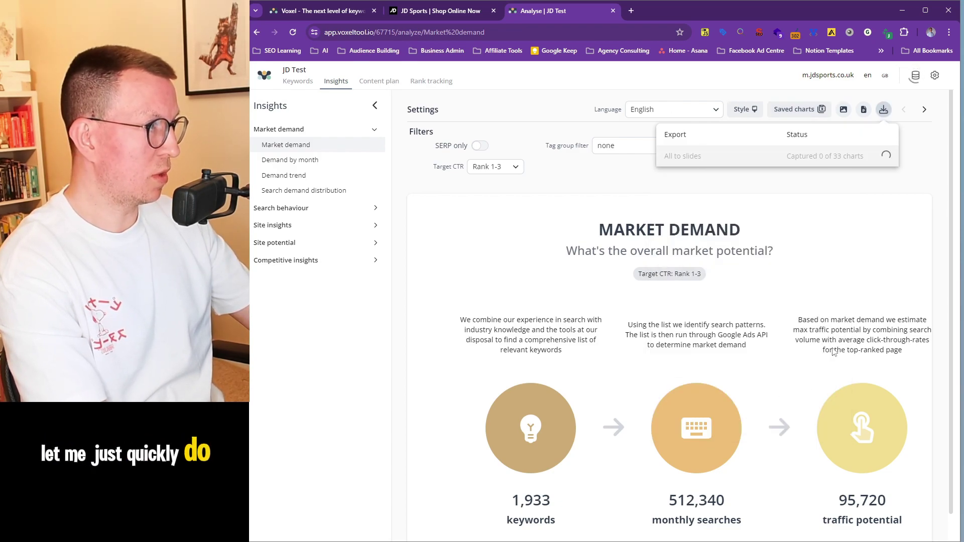
left_click(616, 172)
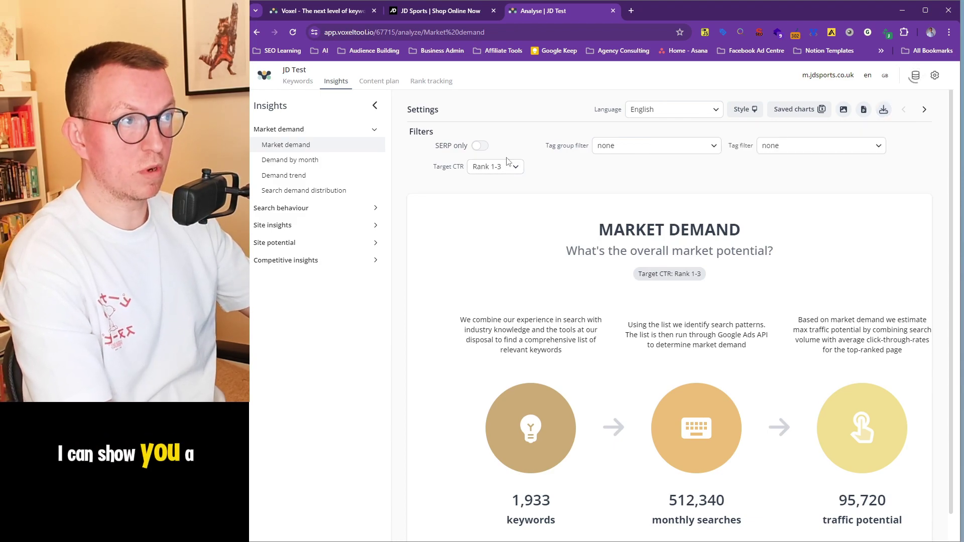
View the demand by month chart filtered by the Main Categories tag group.
scroll(381, 180, "down", 1)
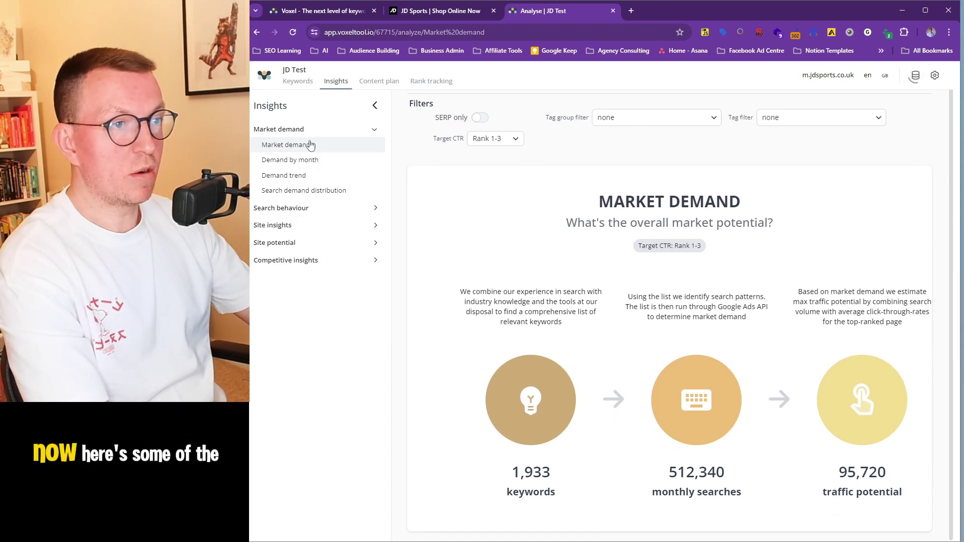
left_click(284, 161)
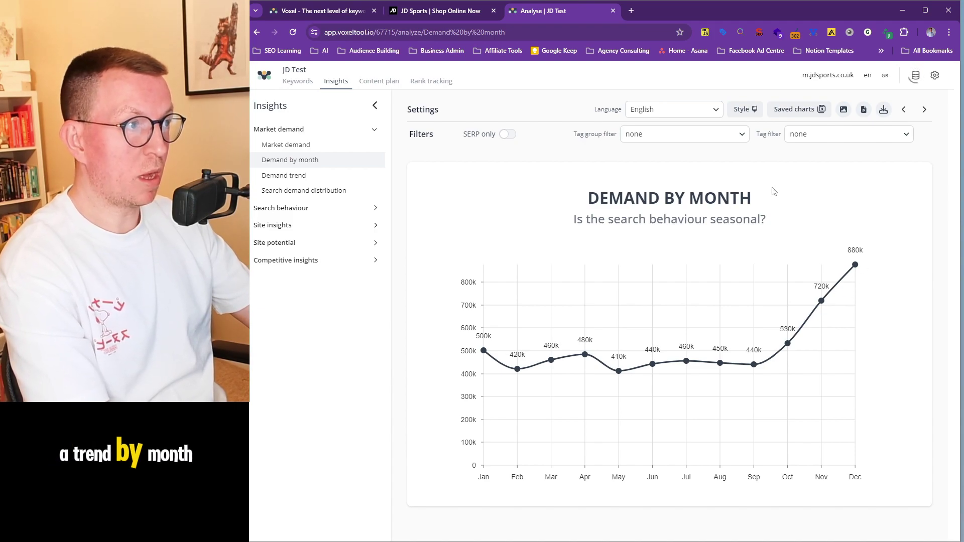
left_click(714, 134)
left_click(661, 197)
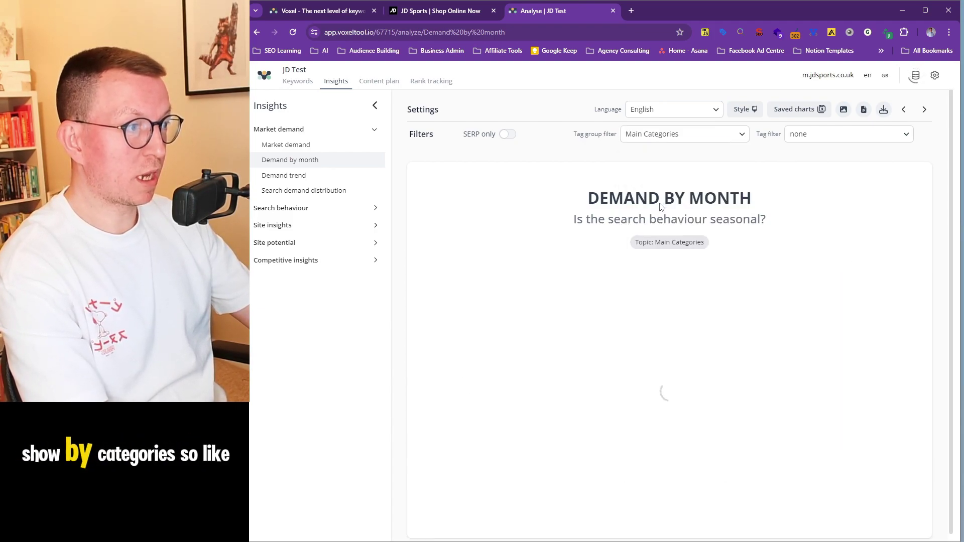
scroll(713, 263, "down", 1)
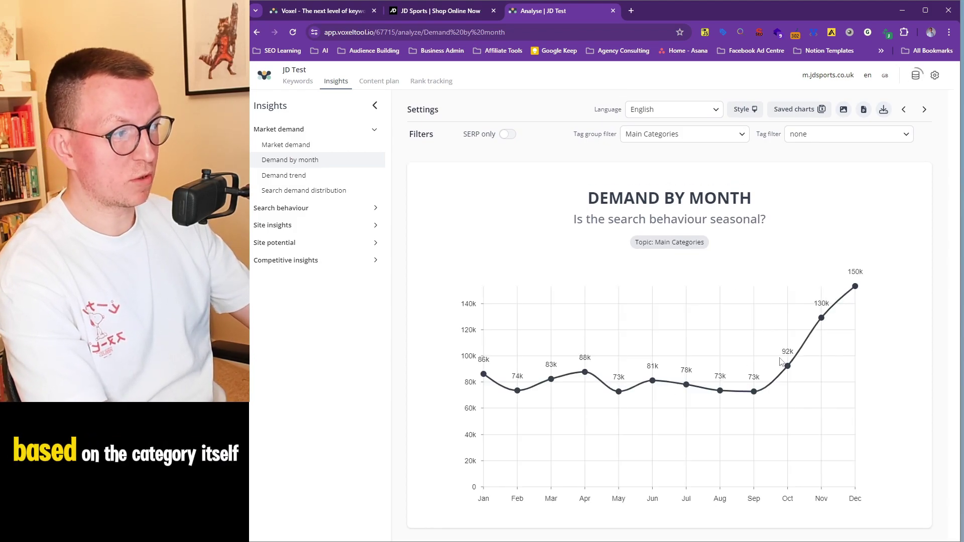
Reset the demand by month chart's tag group filter to none and check the tag filter options.
left_click(678, 138)
left_click(652, 180)
left_click(801, 138)
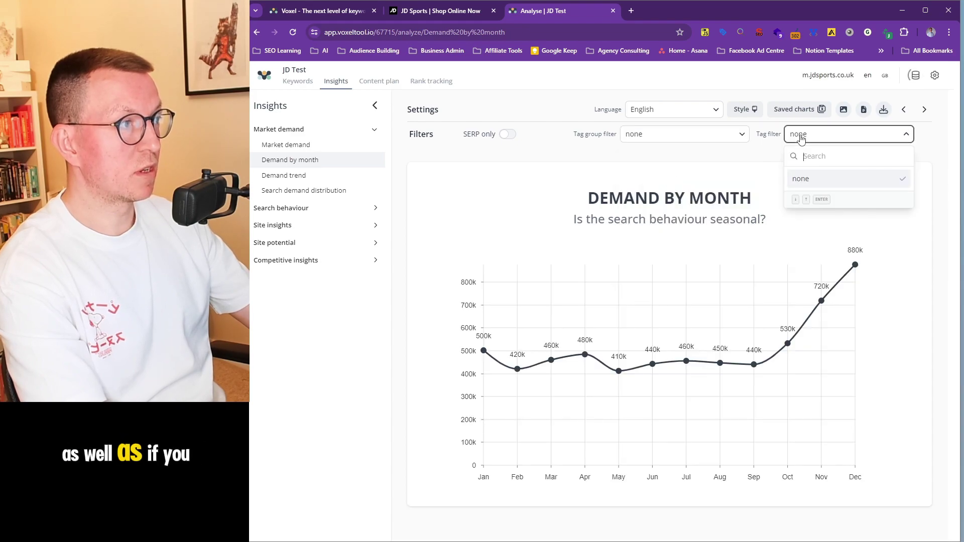
left_click(801, 138)
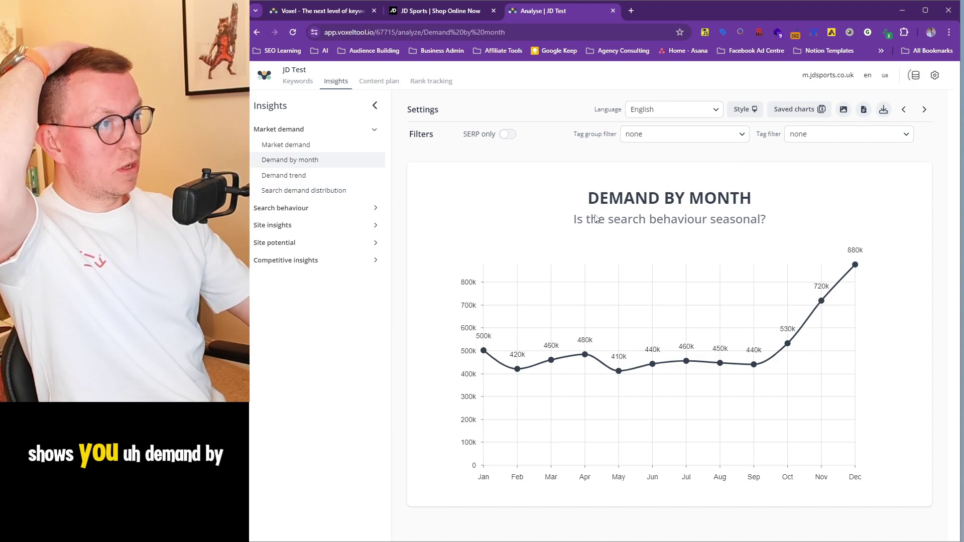
View the demand trend chart and check its available time span options.
left_click(351, 175)
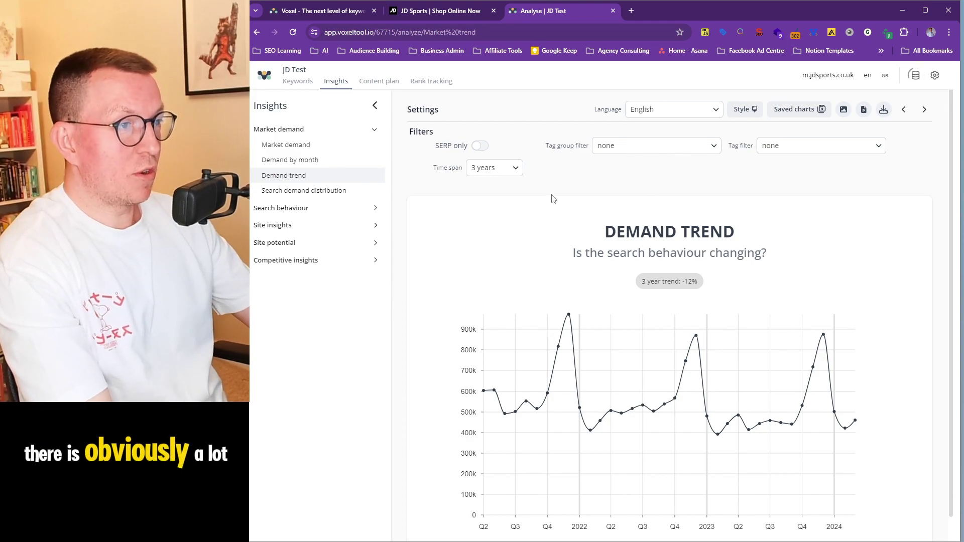
left_click(518, 171)
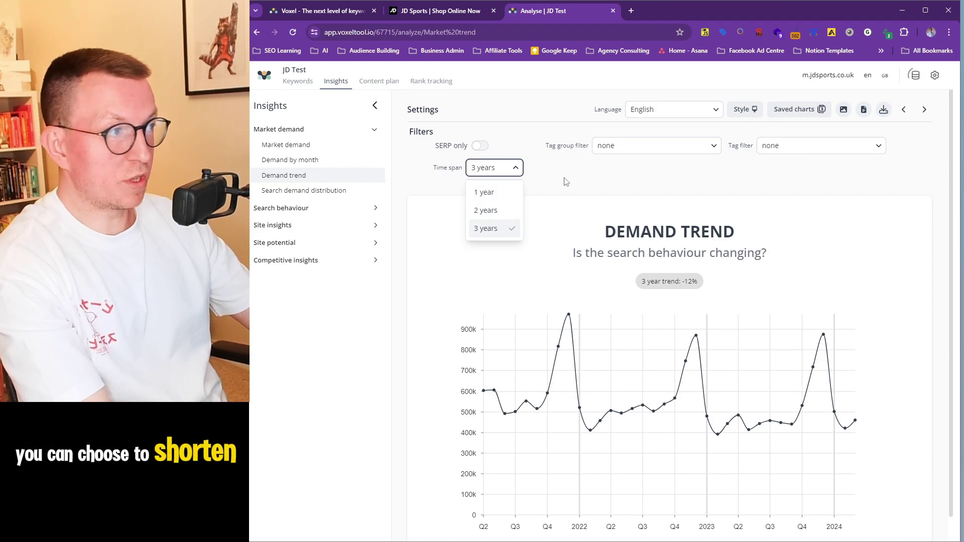
left_click(550, 183)
Examine the search demand distribution chart with its volume interval table and check the tag group filter options.
left_click(306, 191)
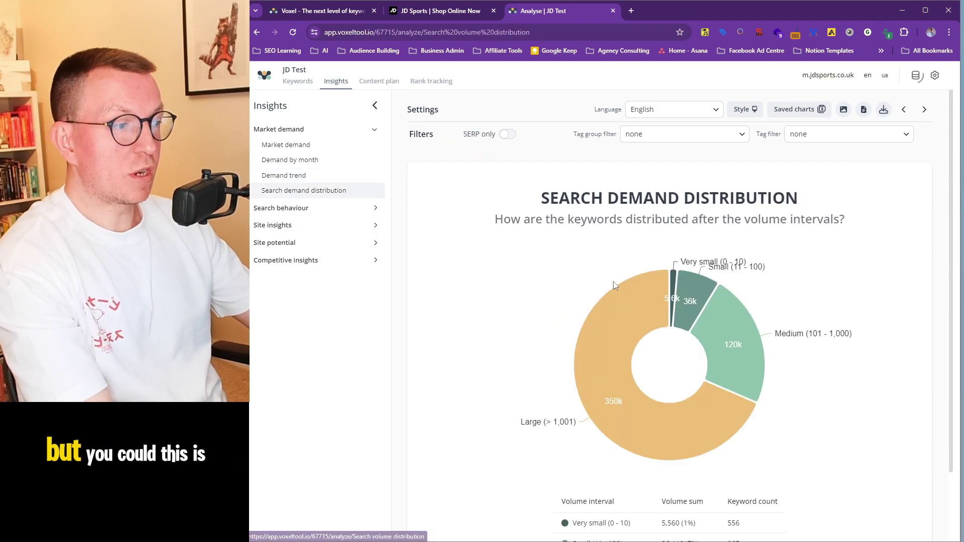
scroll(613, 281, "down", 2)
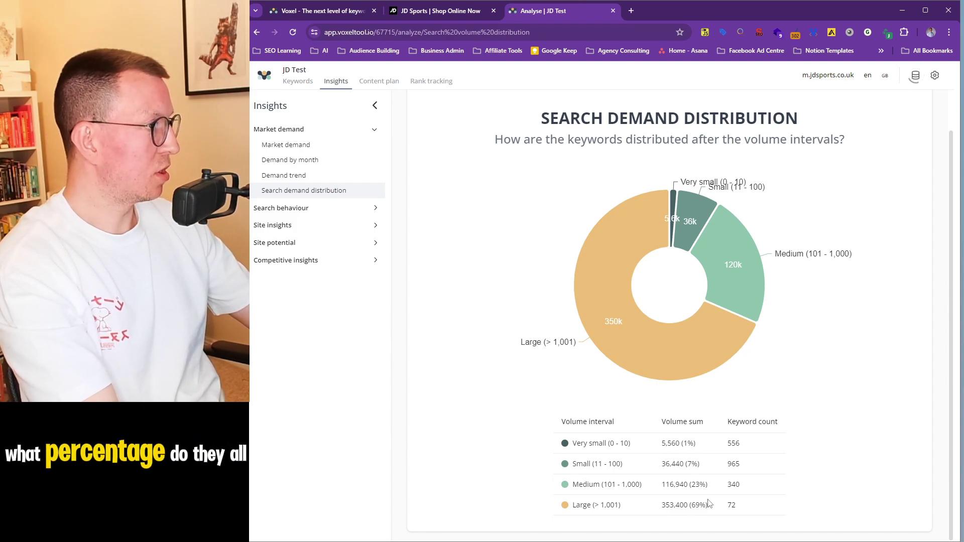
scroll(492, 237, "up", 2)
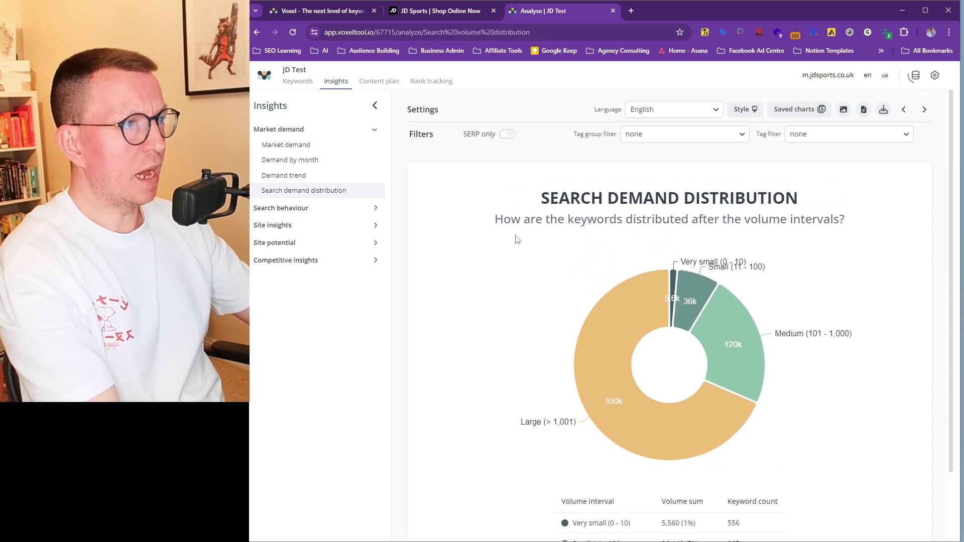
left_click(636, 140)
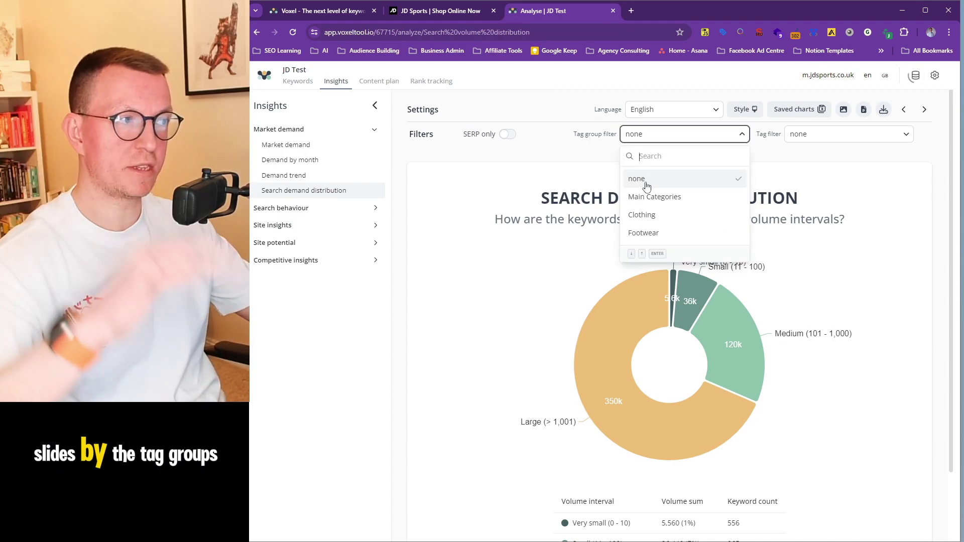
left_click(552, 196)
Show the demand by main topic chart with the Clothing and Footwear tag groups added to Main Categories.
left_click(316, 208)
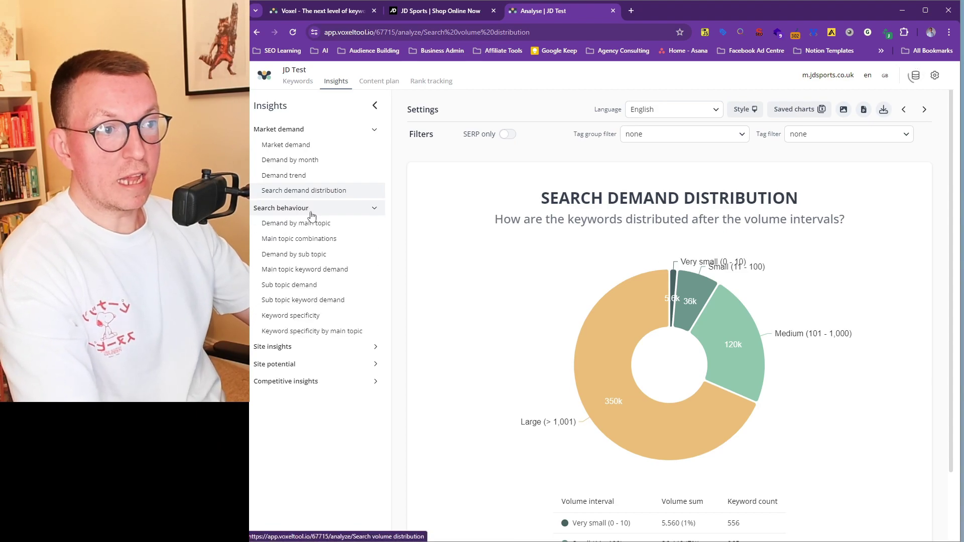
left_click(303, 223)
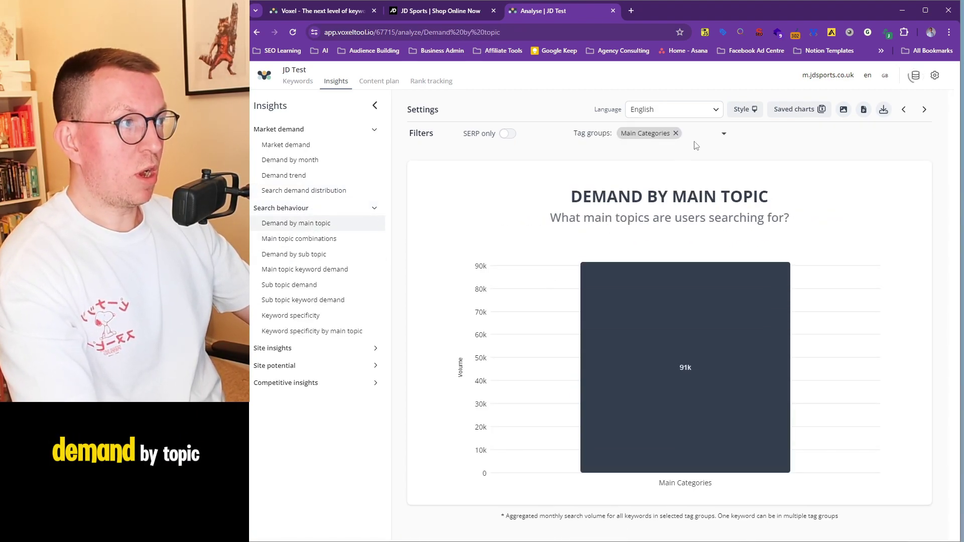
left_click(724, 133)
left_click(647, 161)
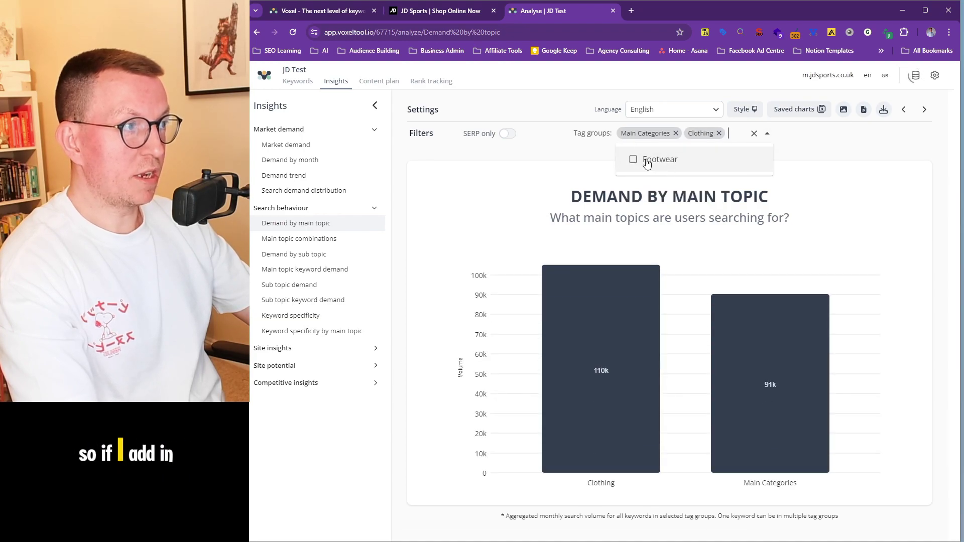
left_click(648, 160)
left_click(567, 167)
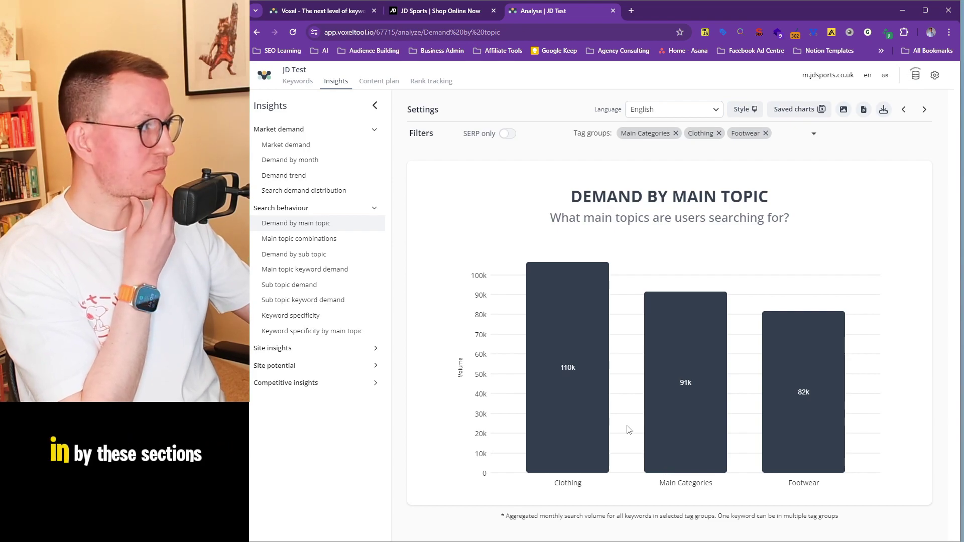
Open the main topic combinations chart and set its shown items to Top 10.
left_click(295, 240)
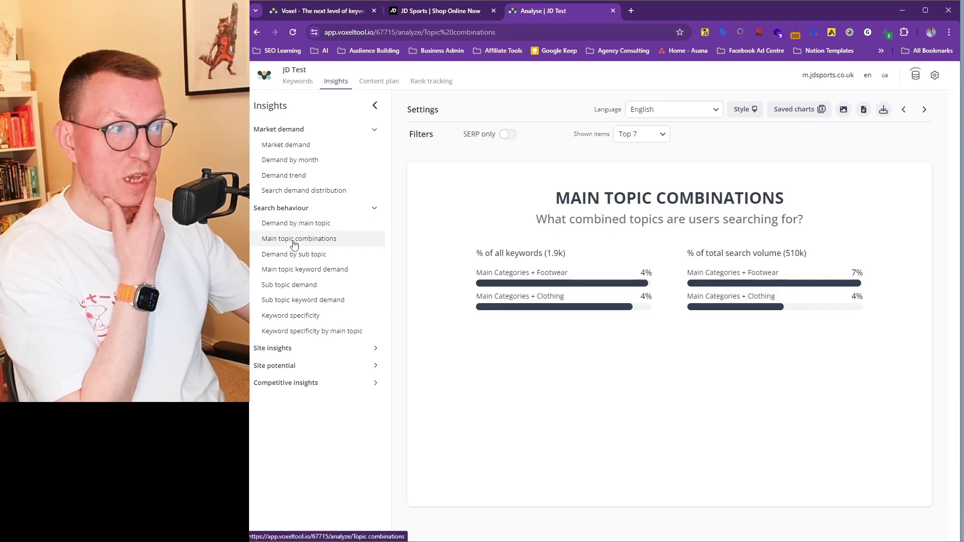
left_click(643, 136)
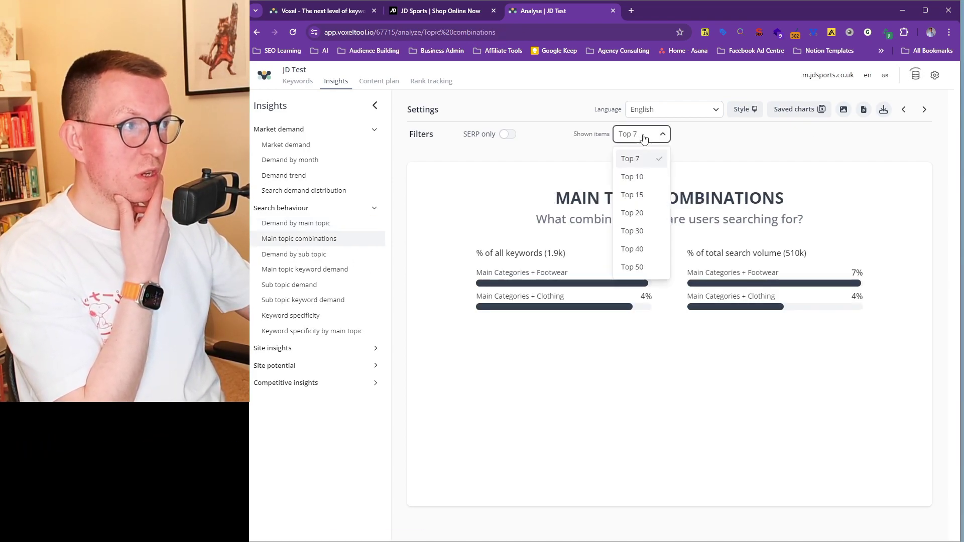
left_click(634, 177)
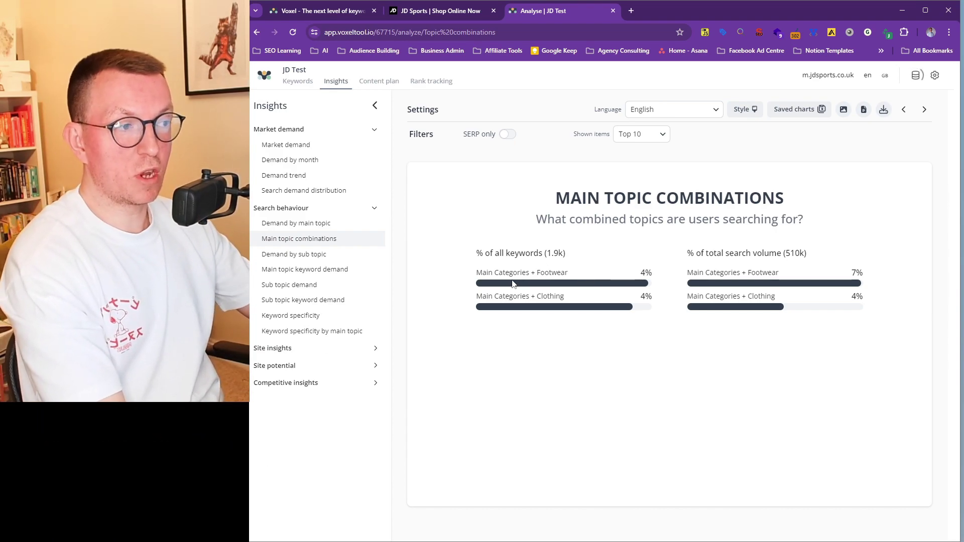
Review the demand by sub topic, main topic keyword demand and sub topic demand charts, and expand the Site insights group.
left_click(317, 255)
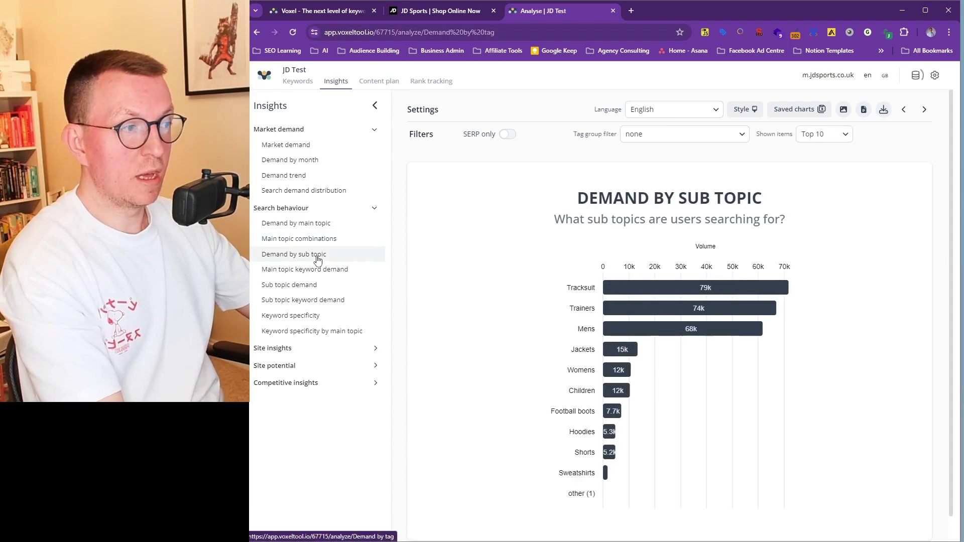
scroll(307, 261, "down", 1)
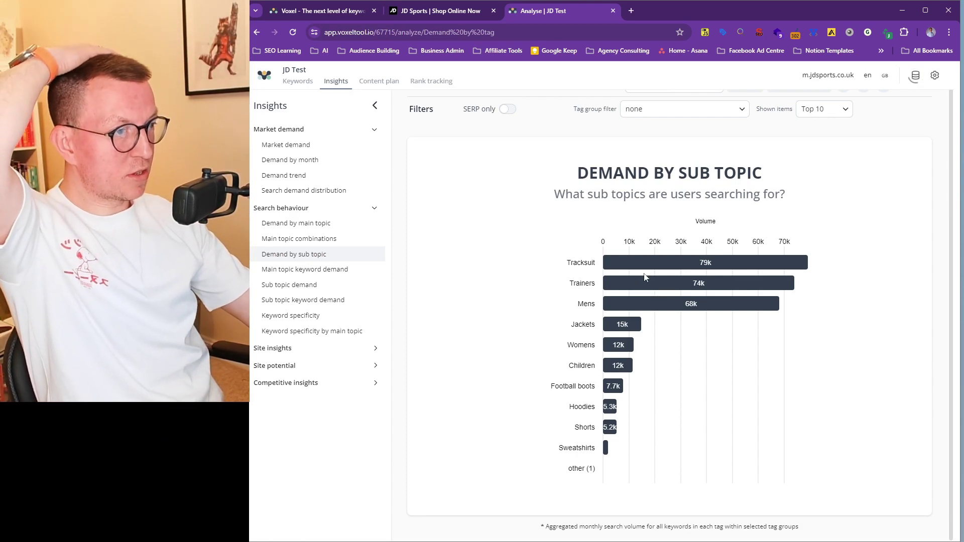
left_click(307, 270)
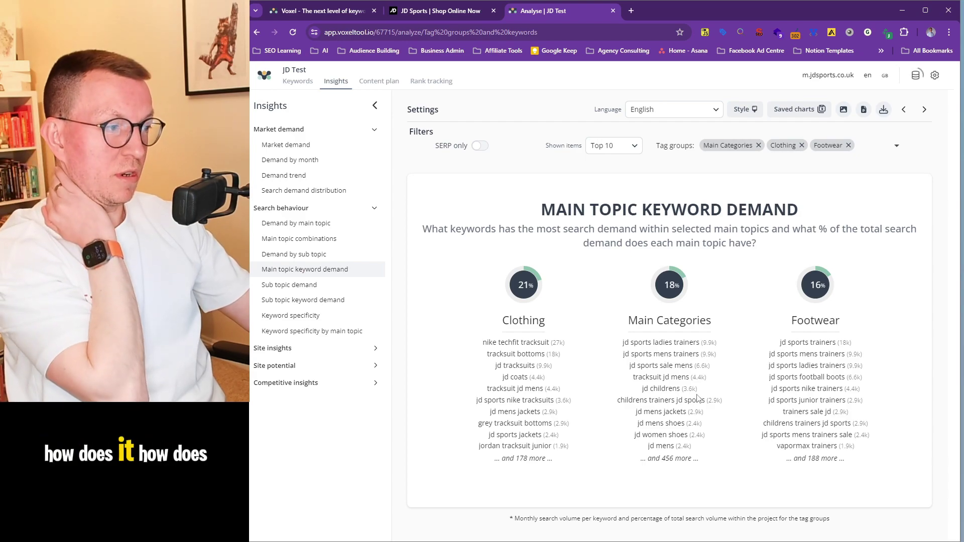
left_click(291, 286)
left_click(307, 348)
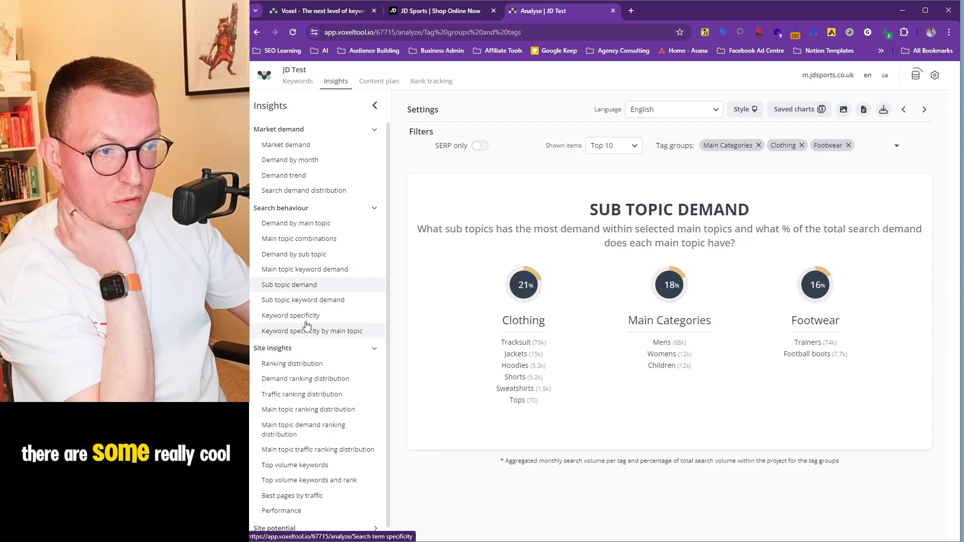
Examine the keyword specificity chart and its breakdown by main topic.
left_click(304, 320)
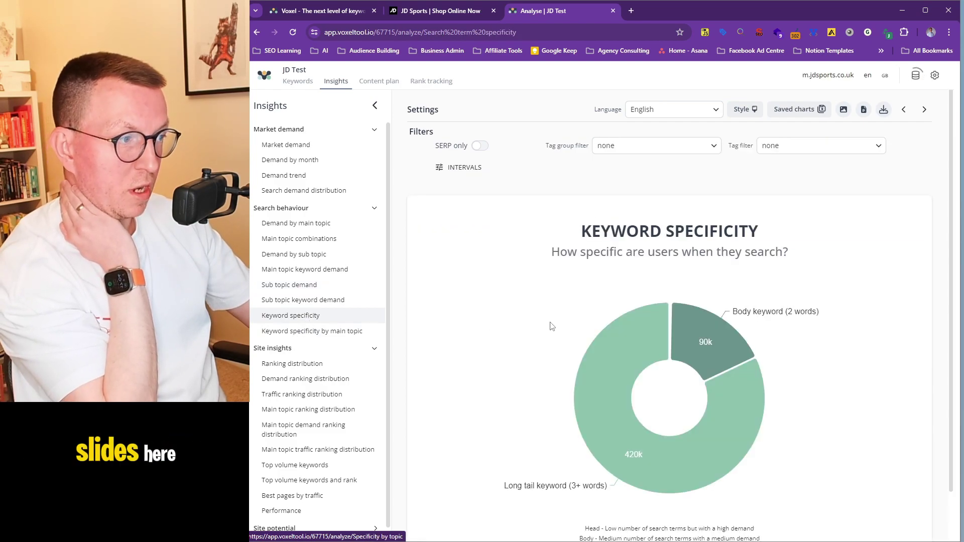
scroll(552, 326, "down", 1)
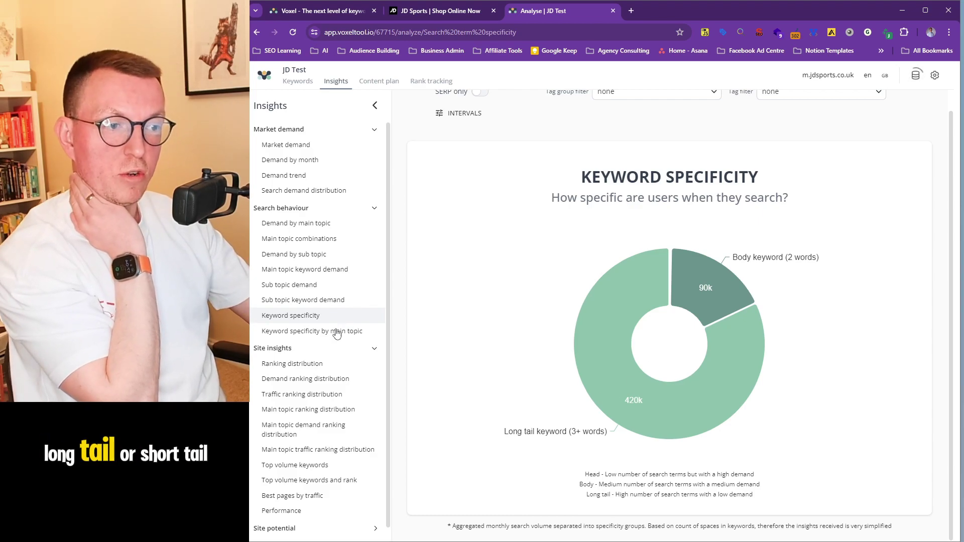
left_click(303, 333)
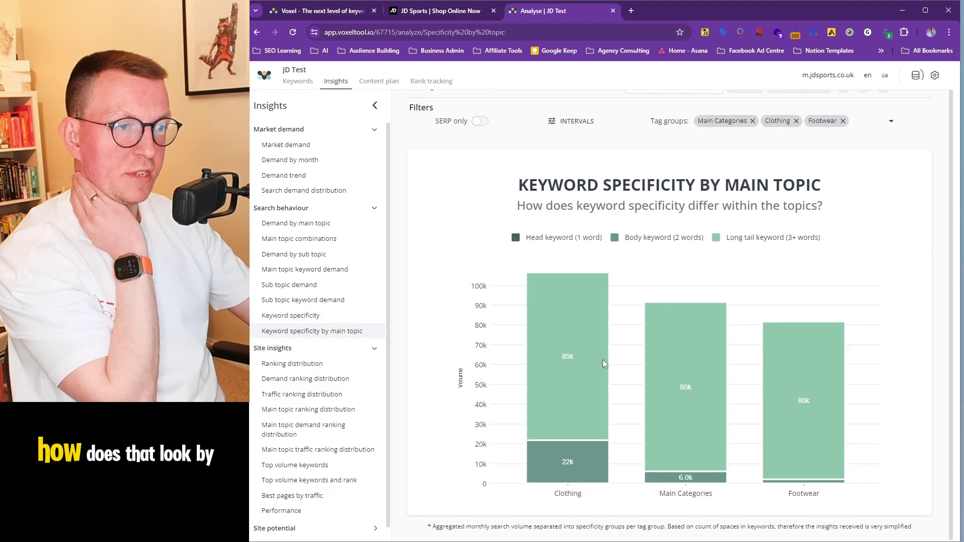
scroll(607, 329, "up", 1)
scroll(296, 502, "down", 1)
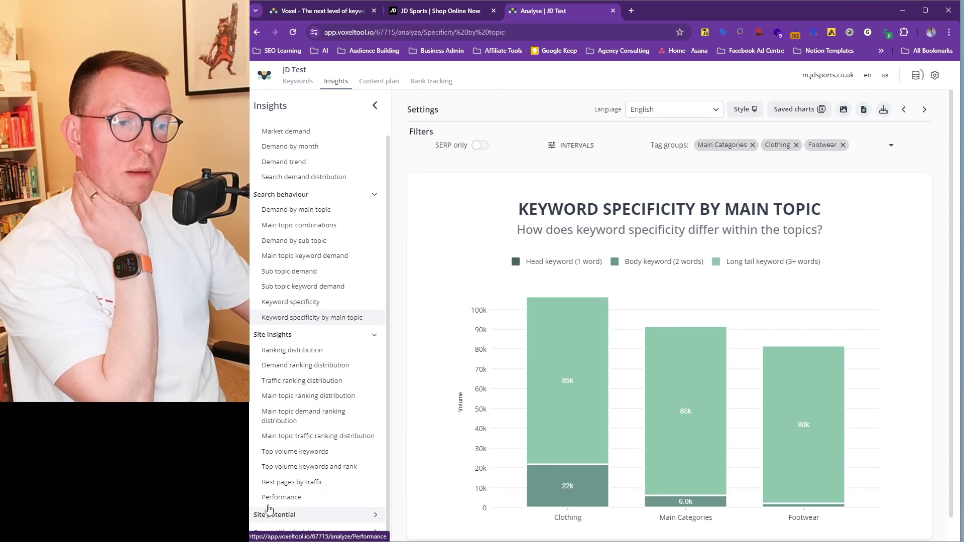
Expand the Site potential and Competitive insights groups and look through the list of available charts.
left_click(286, 514)
scroll(341, 452, "down", 4)
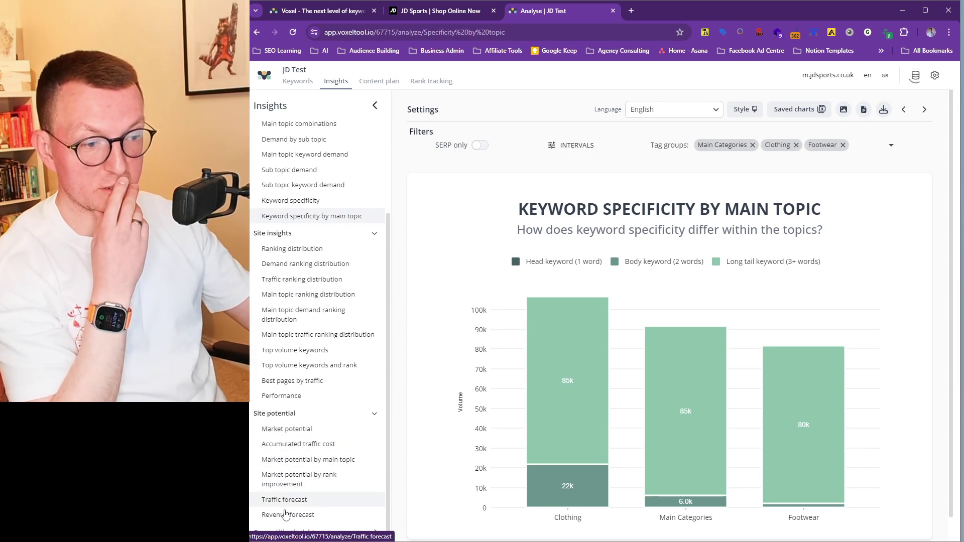
left_click(300, 532)
scroll(338, 476, "up", 3)
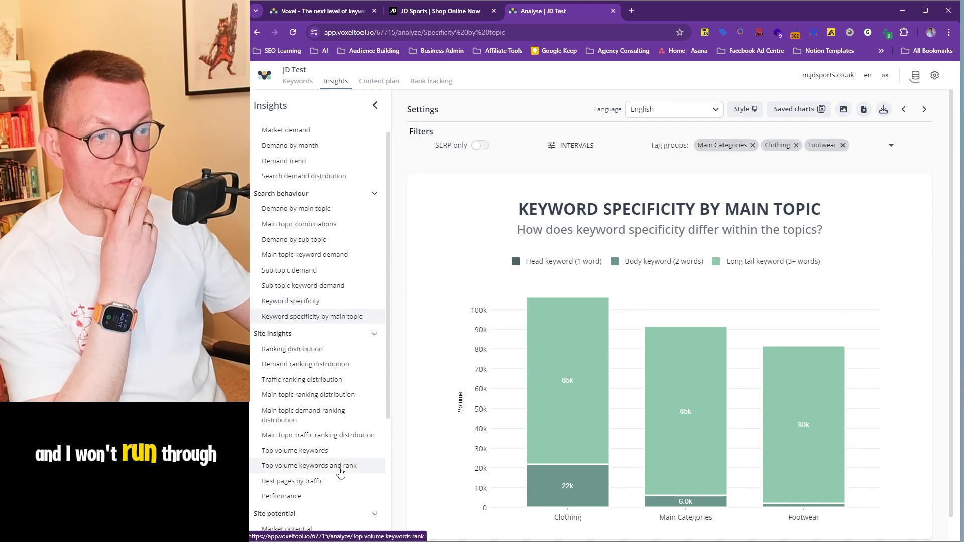
scroll(343, 470, "down", 2)
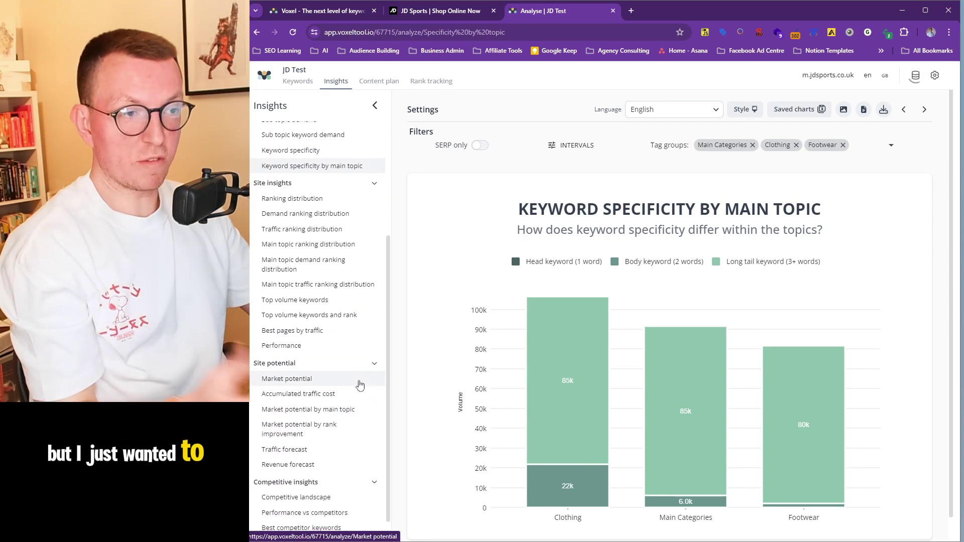
scroll(324, 341, "up", 2)
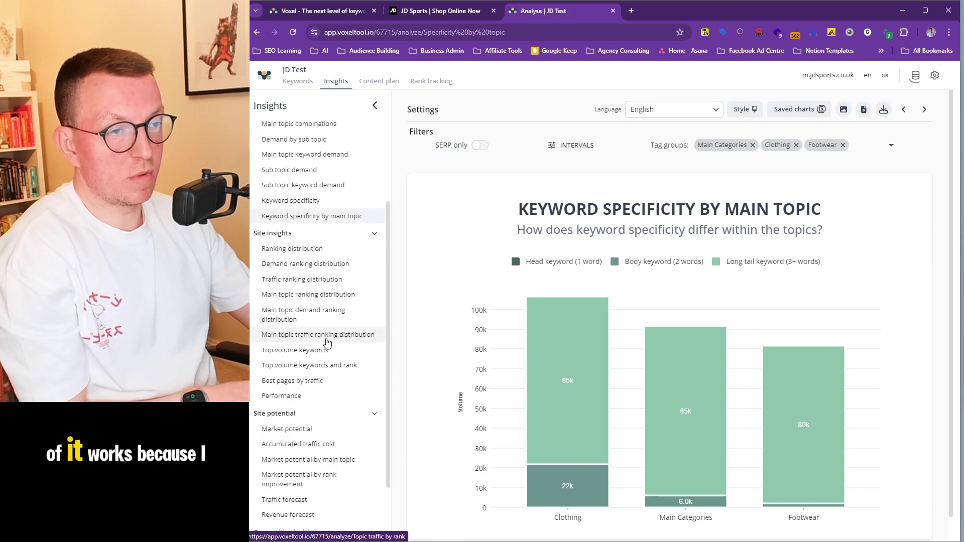
Review the site's ranking distribution charts by keywords, demand, traffic and main topic.
left_click(298, 255)
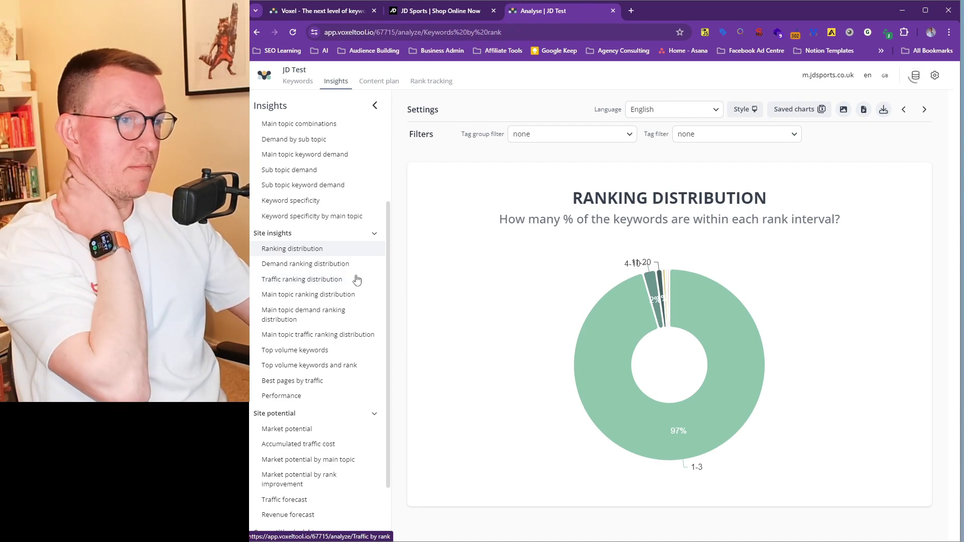
left_click(297, 266)
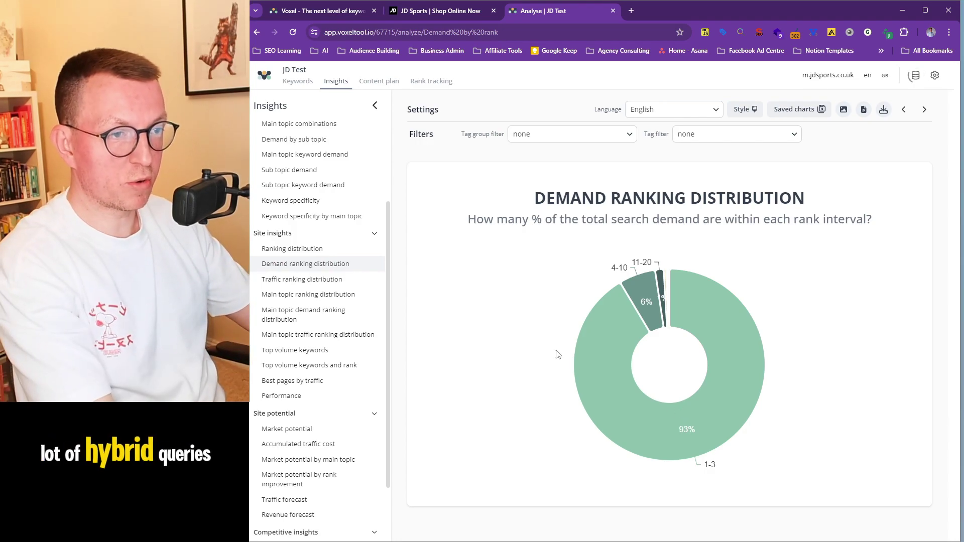
left_click(296, 280)
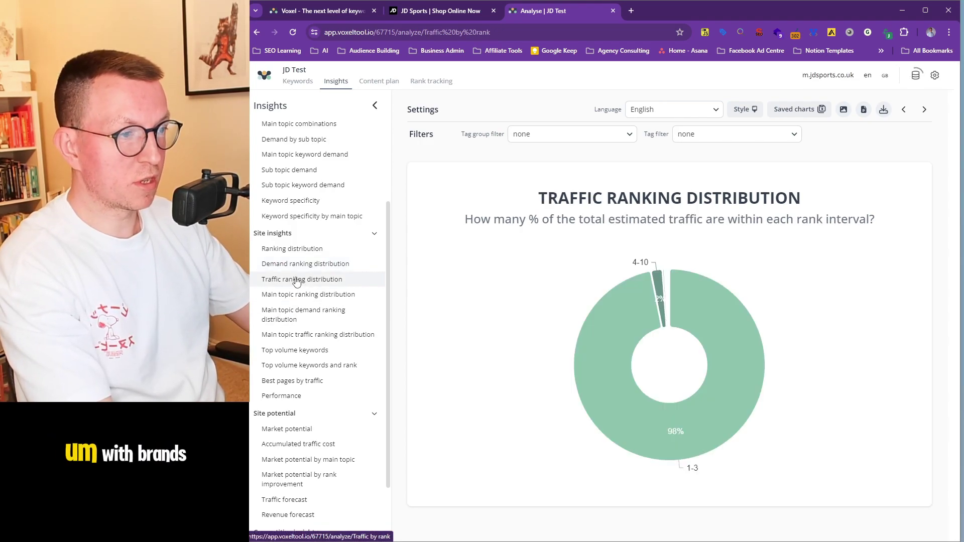
left_click(324, 293)
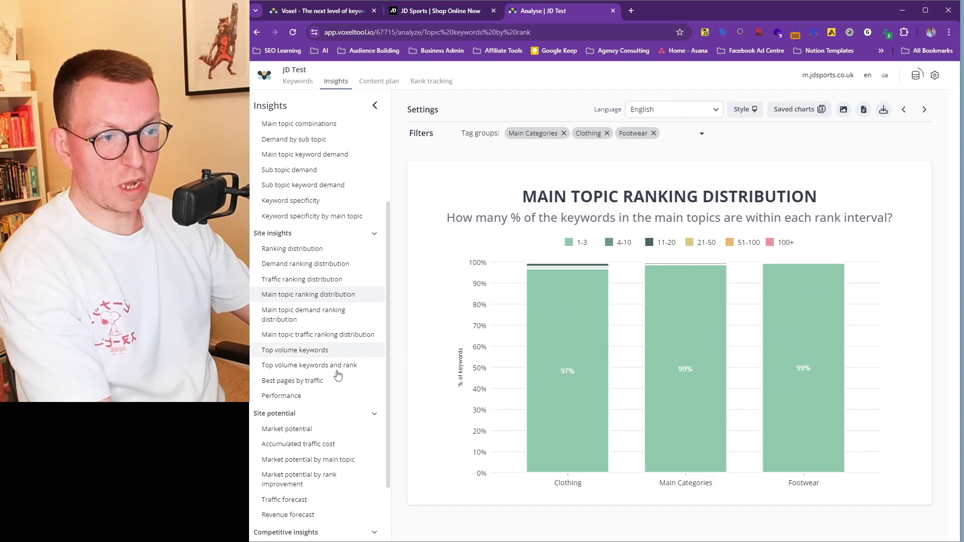
Examine the top volume keywords chart to compare the highest-demand keywords in each main topic.
left_click(293, 350)
scroll(683, 343, "down", 1)
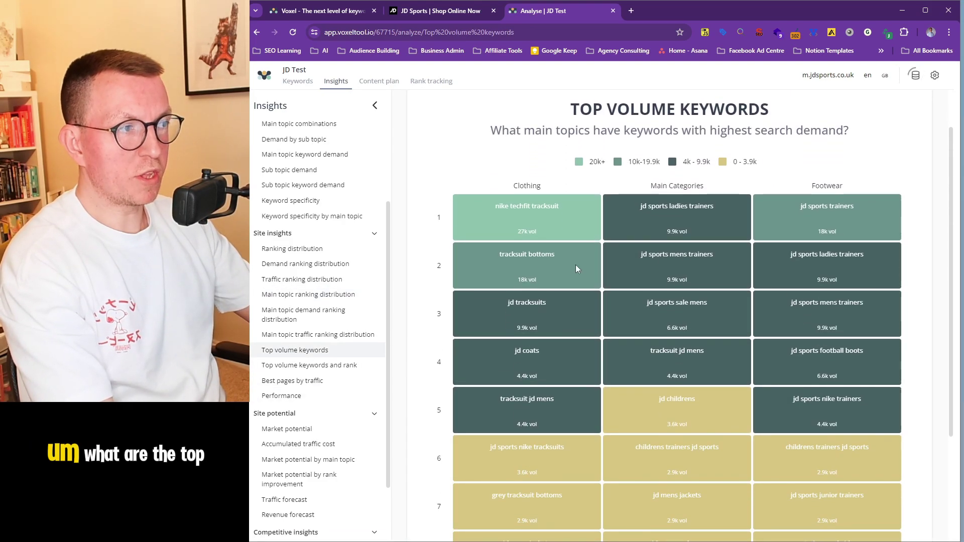
scroll(676, 308, "down", 6)
scroll(676, 308, "up", 6)
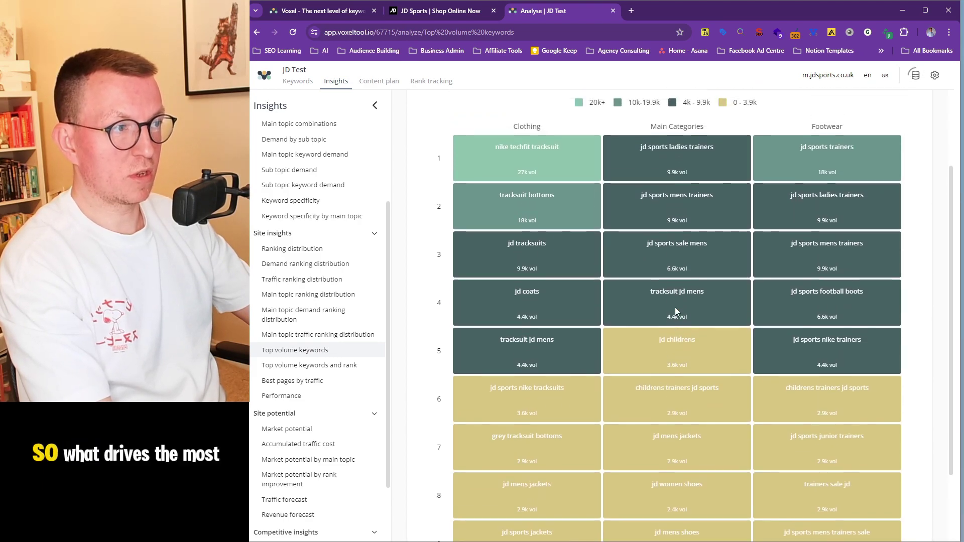
scroll(550, 270, "down", 1)
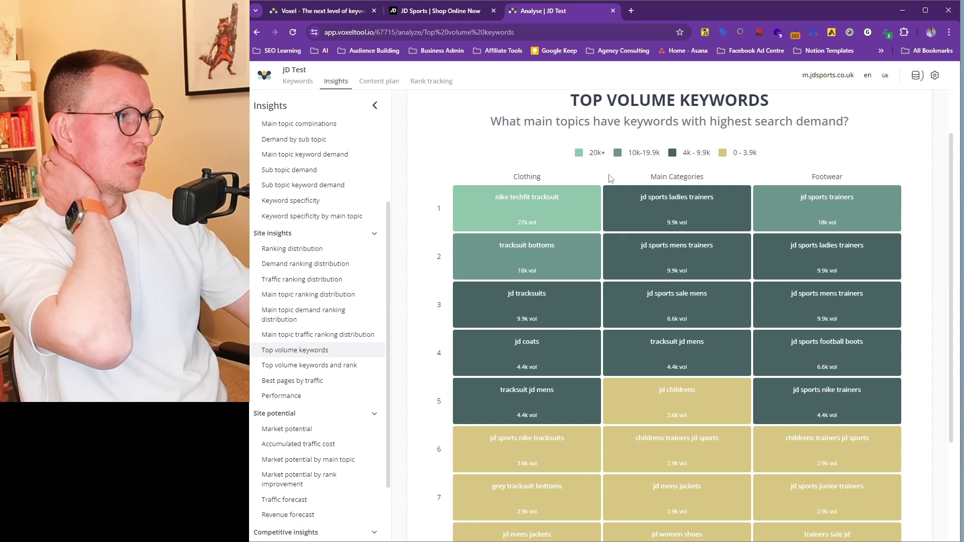
Check the rankings in the top volume keywords and rank chart, and open the best pages by traffic chart.
left_click(331, 365)
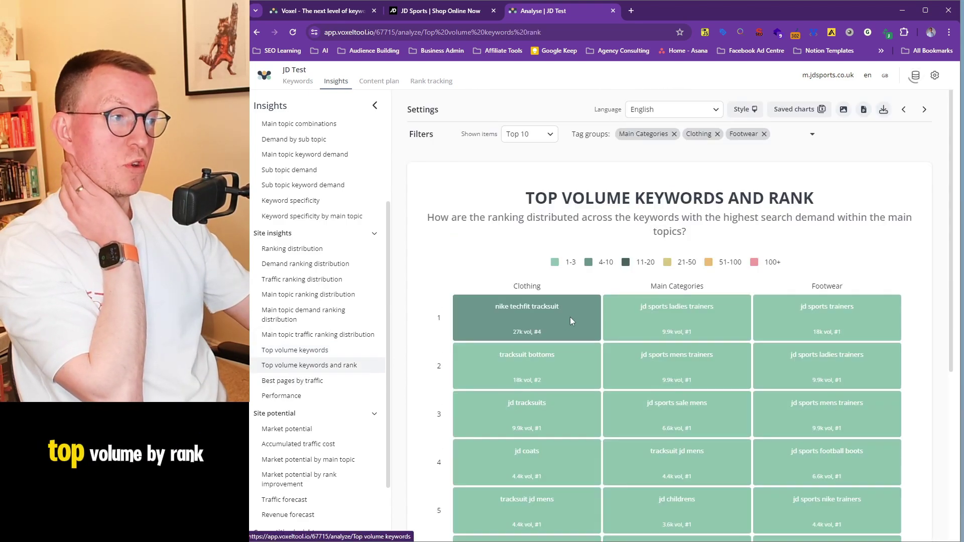
scroll(608, 318, "down", 2)
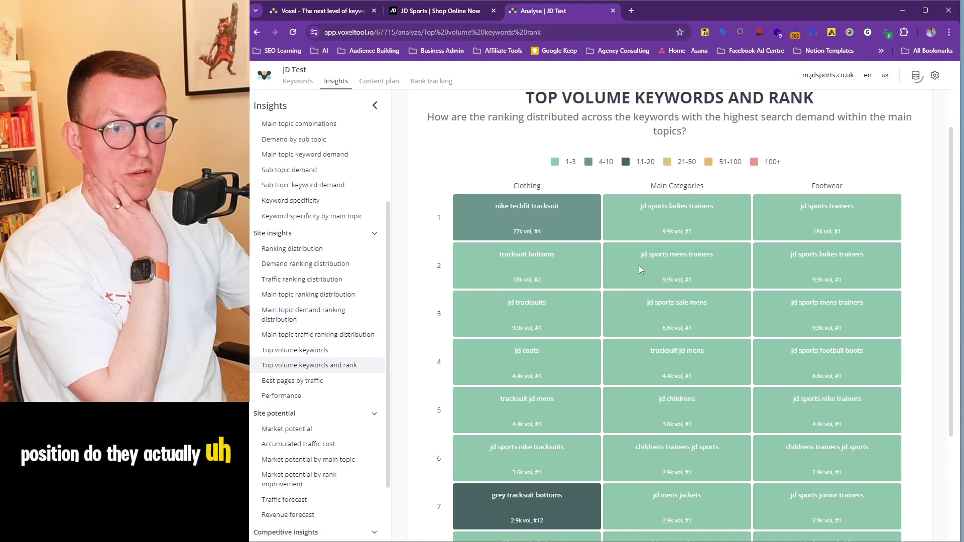
left_click(323, 381)
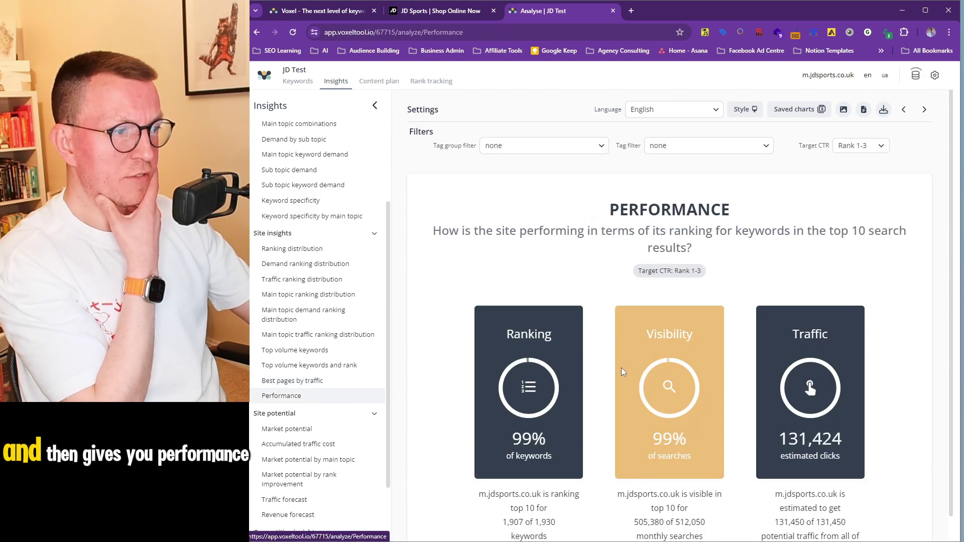
Look over the site's performance chart and extend its target CTR to ranks 1 through 10.
scroll(622, 368, "down", 1)
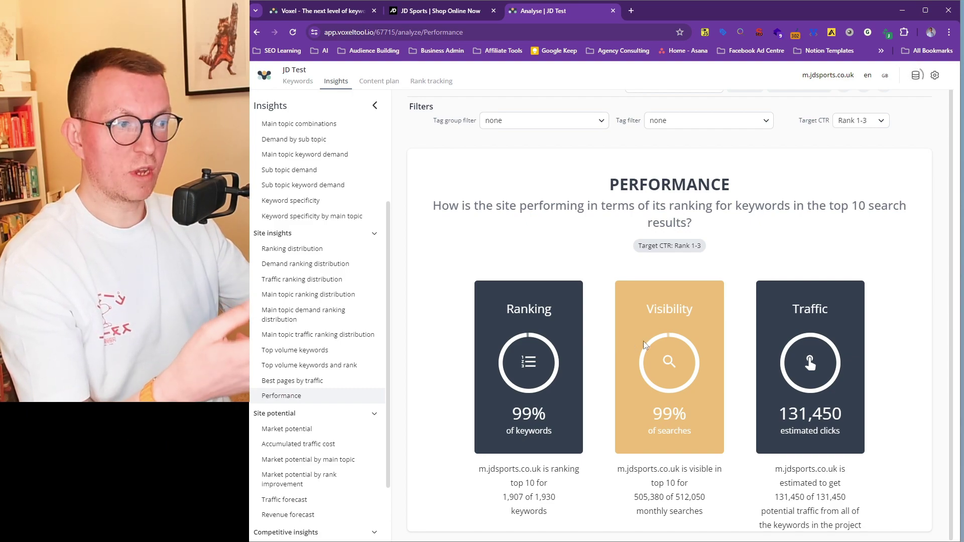
scroll(817, 219, "up", 1)
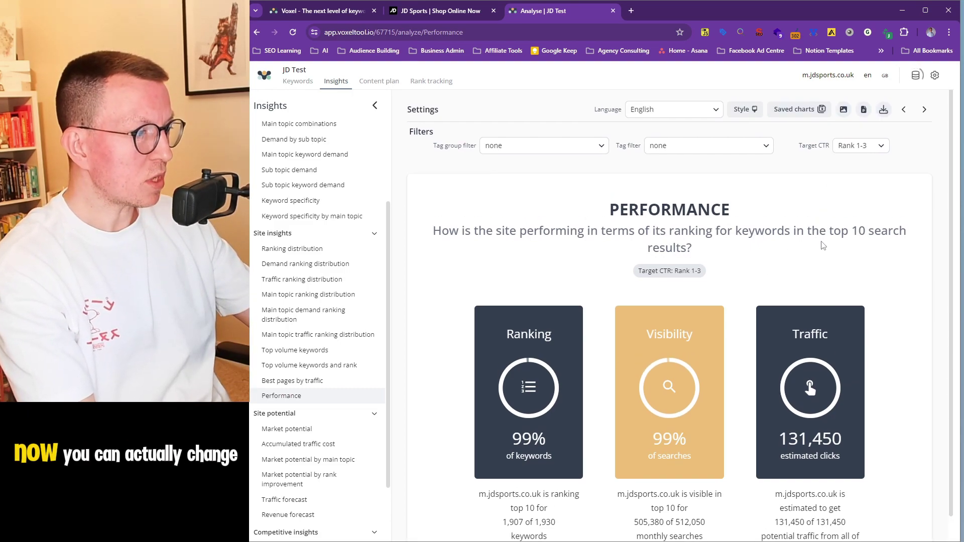
left_click(861, 145)
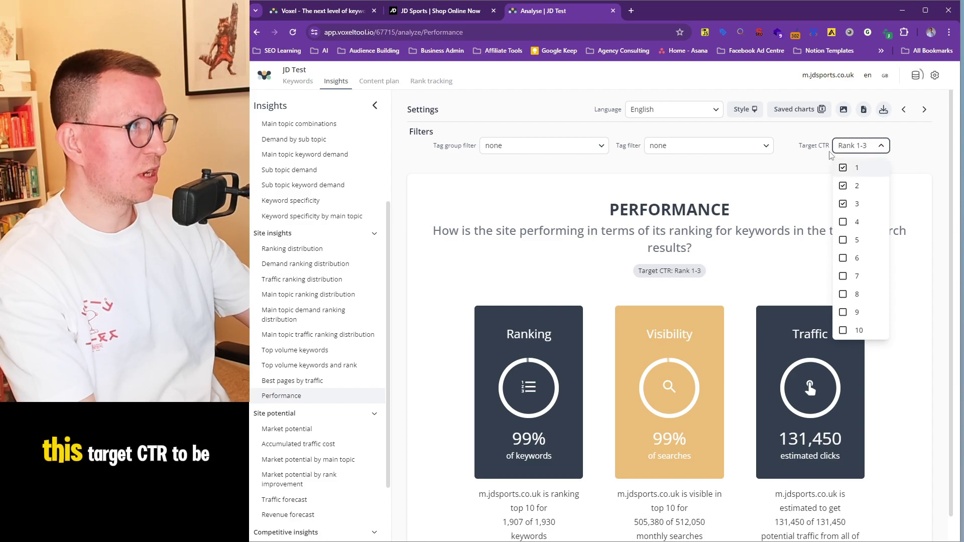
left_click(843, 223)
left_click(844, 241)
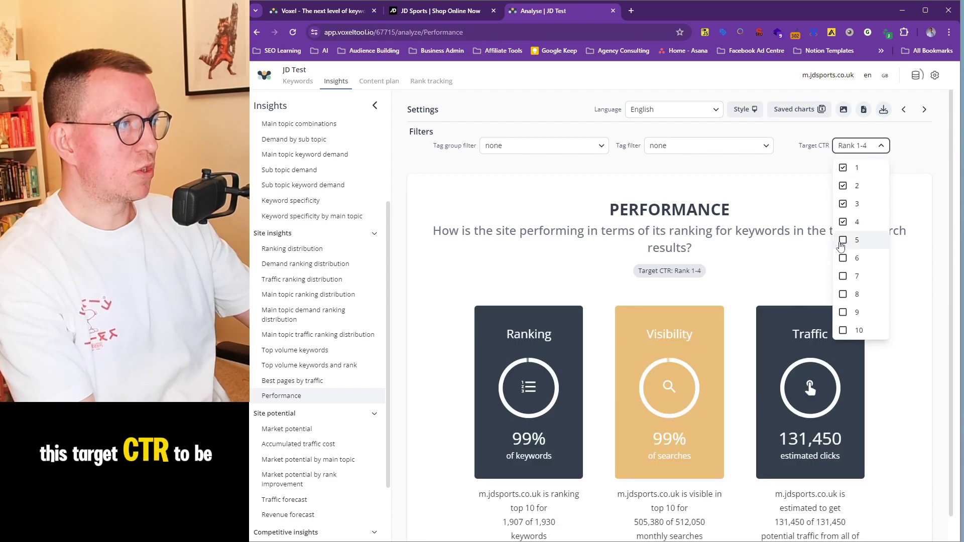
left_click(843, 258)
left_click(843, 277)
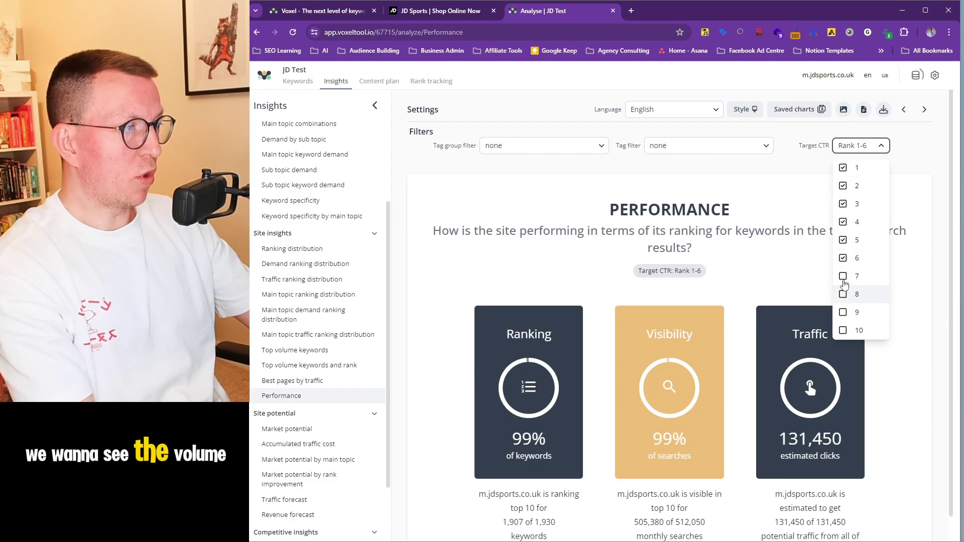
left_click(843, 296)
left_click(843, 313)
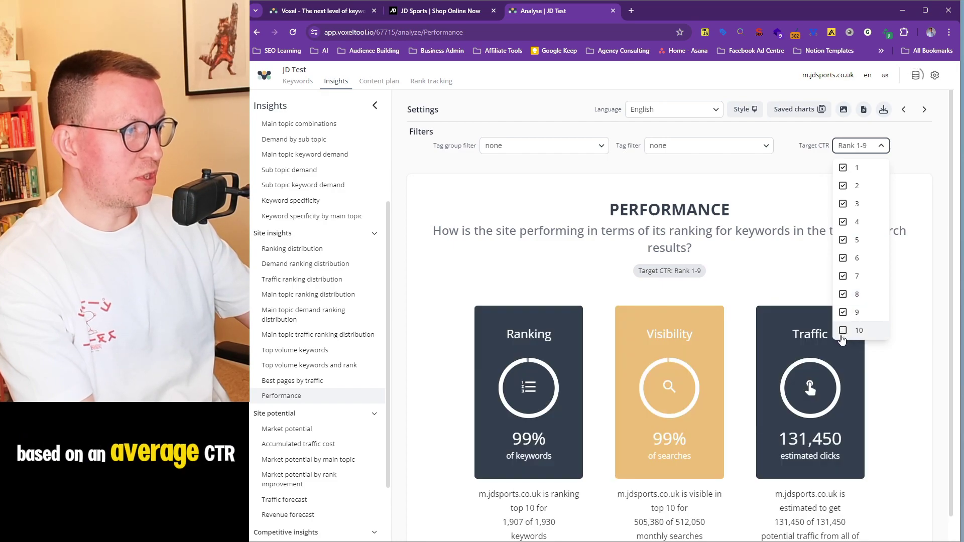
left_click(843, 331)
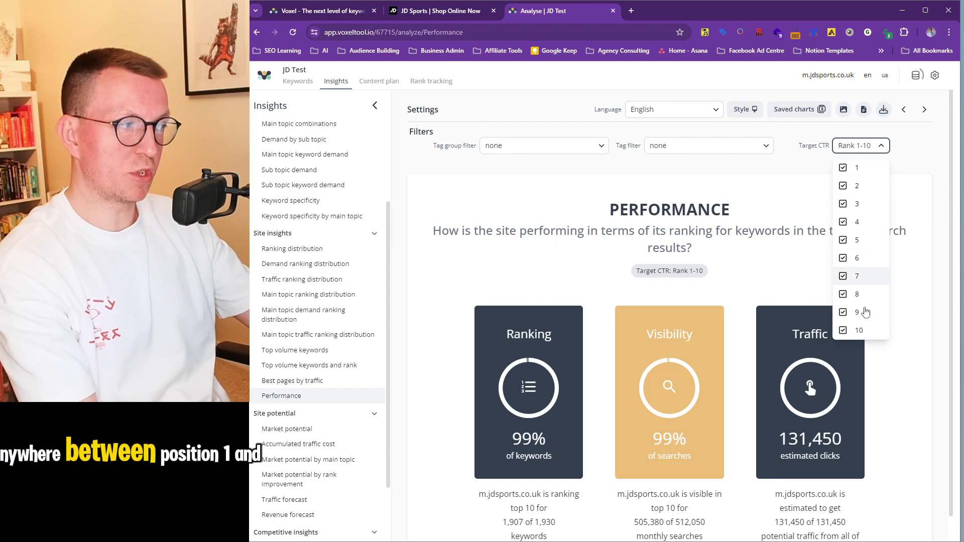
left_click(798, 287)
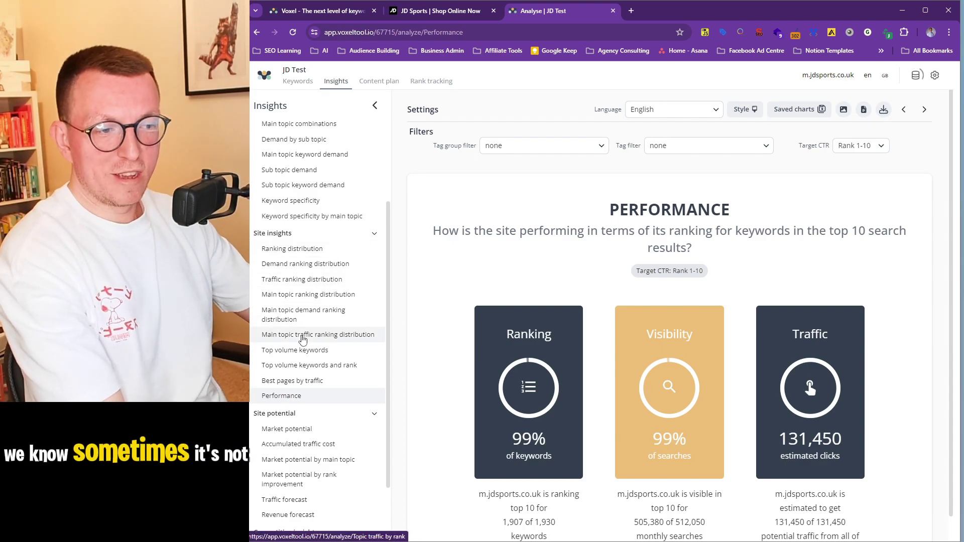
Open the market potential chart and set its average order value to £79, keeping the target CTR at ranks 1-10.
scroll(327, 347, "down", 3)
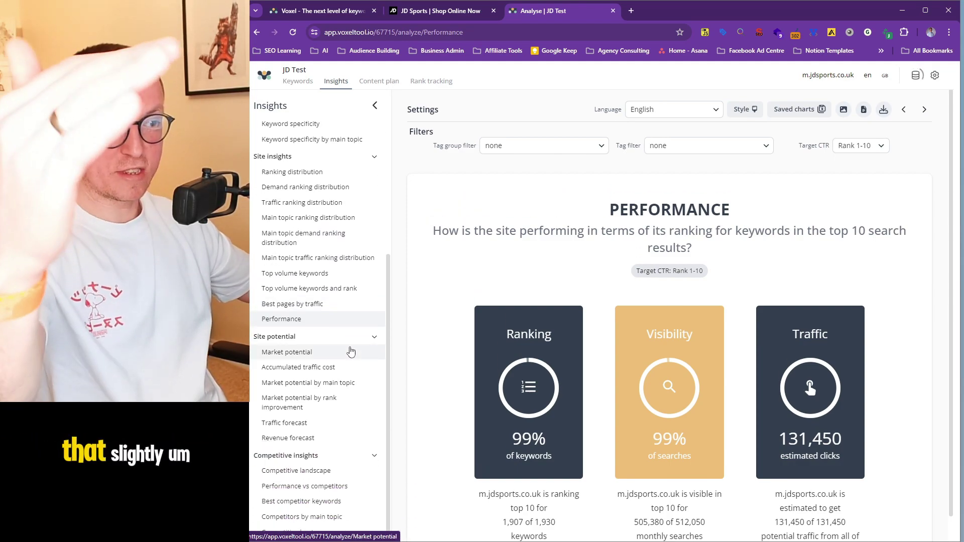
left_click(296, 355)
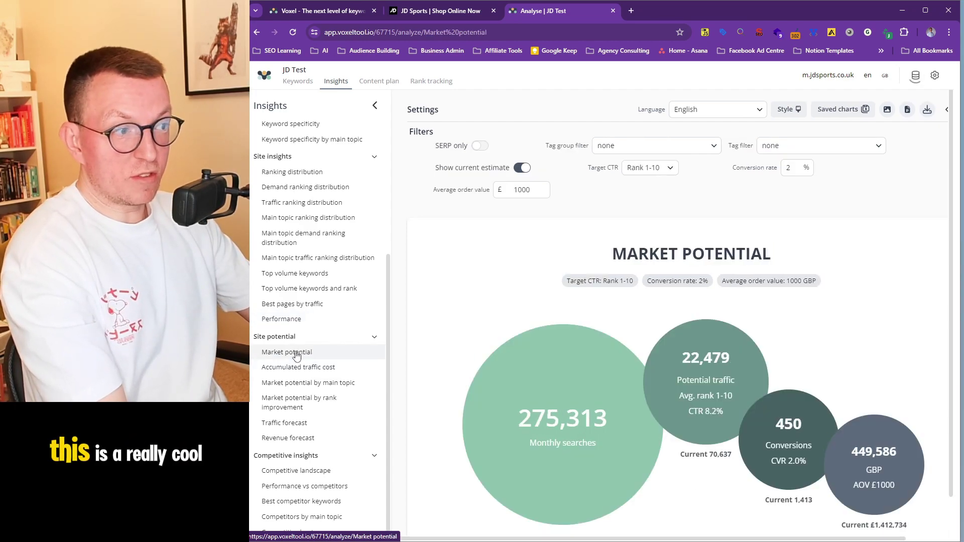
scroll(628, 346, "down", 1)
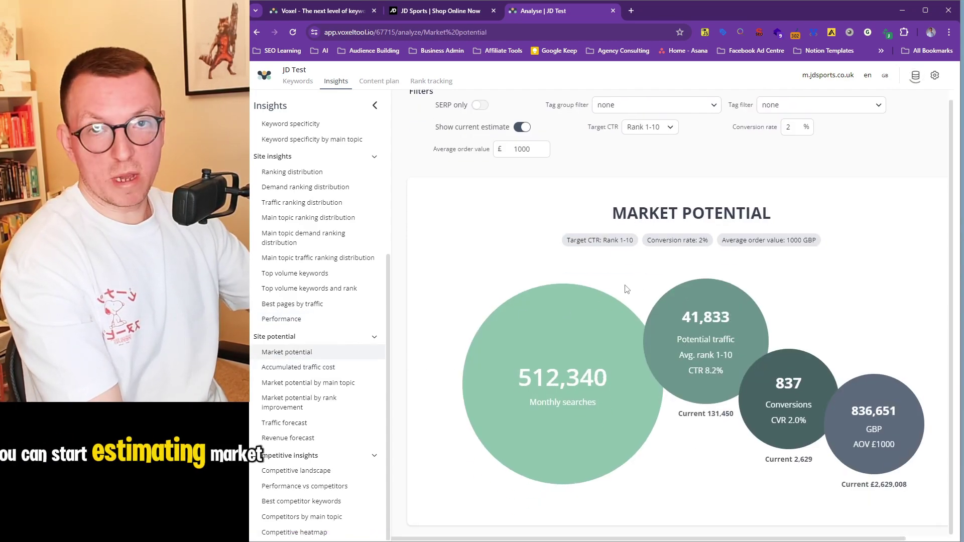
scroll(629, 284, "up", 1)
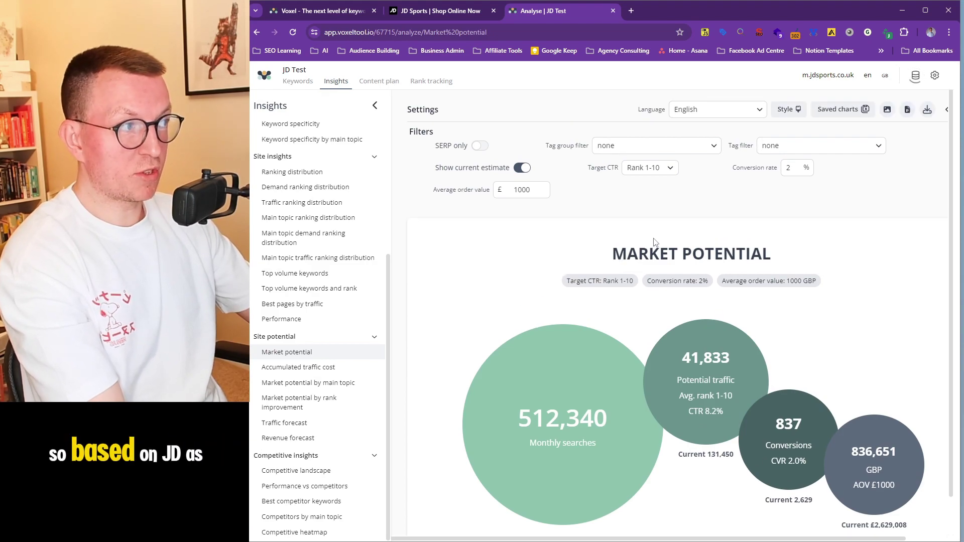
left_click(647, 170)
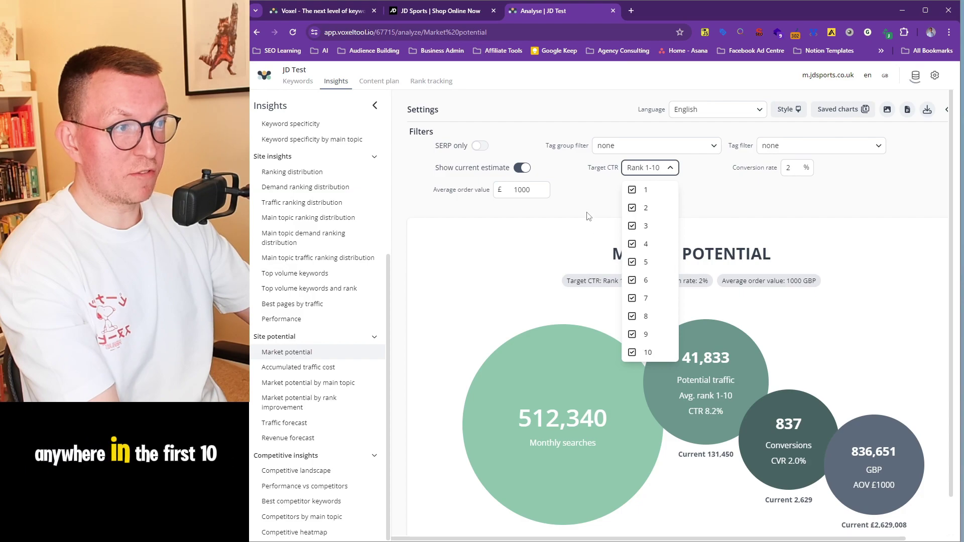
left_click(573, 197)
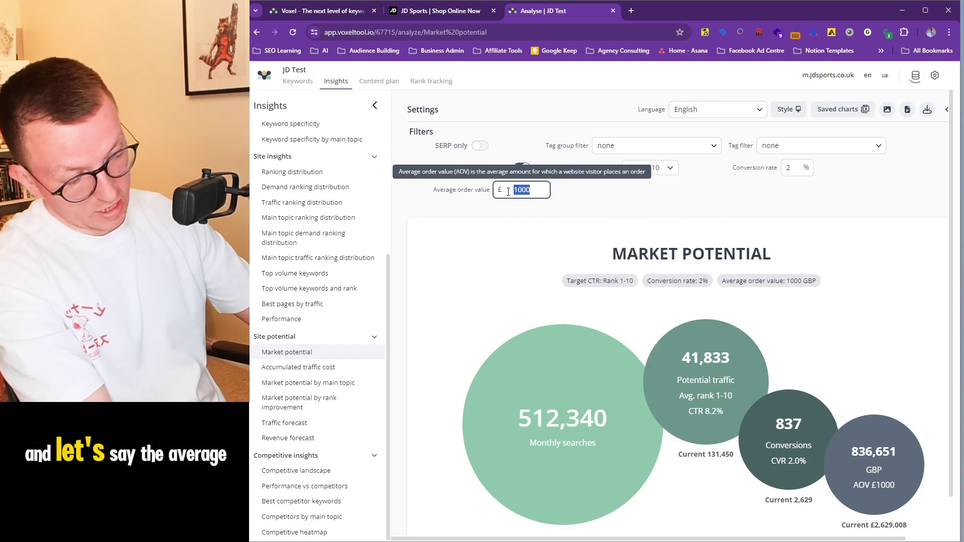
type("79")
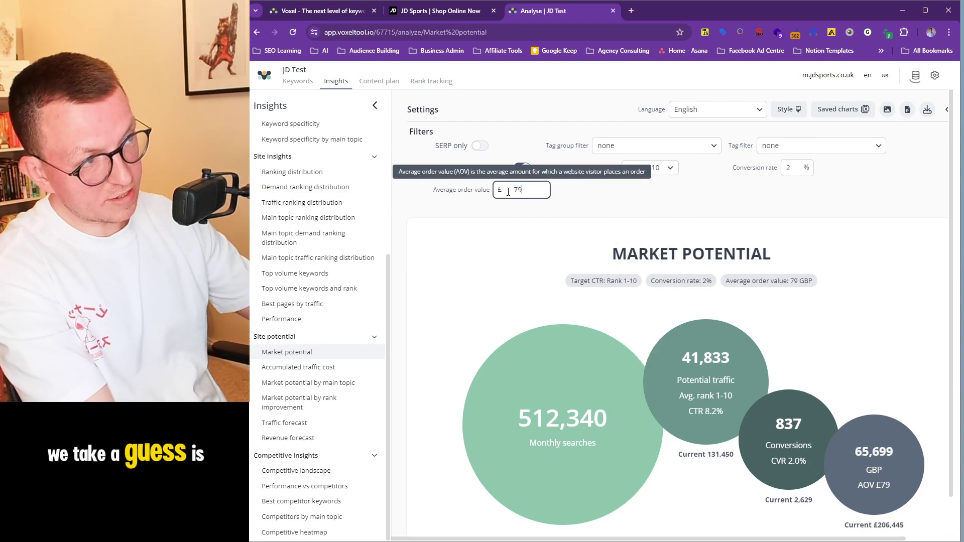
left_click(589, 206)
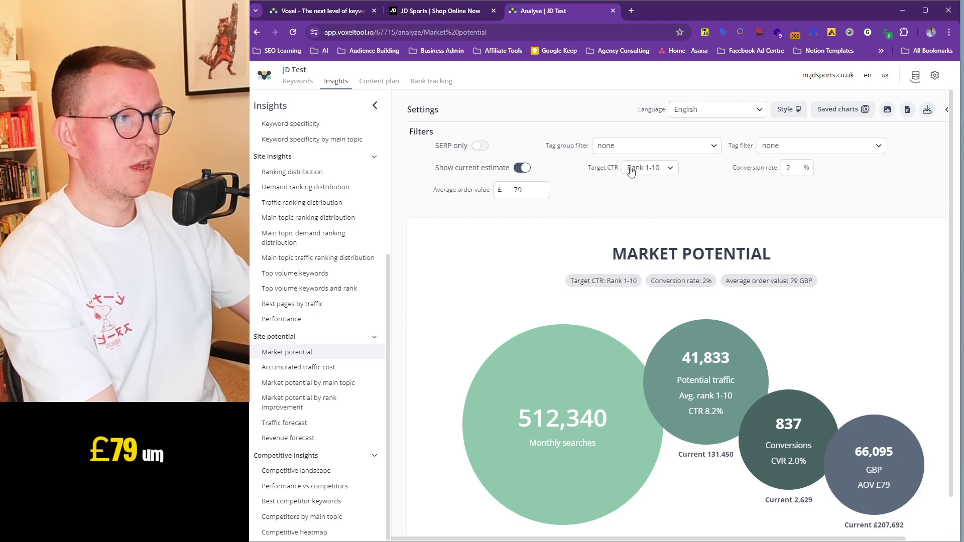
Set the market potential chart's conversion rate to 3% and review the resulting estimates.
scroll(718, 292, "down", 1)
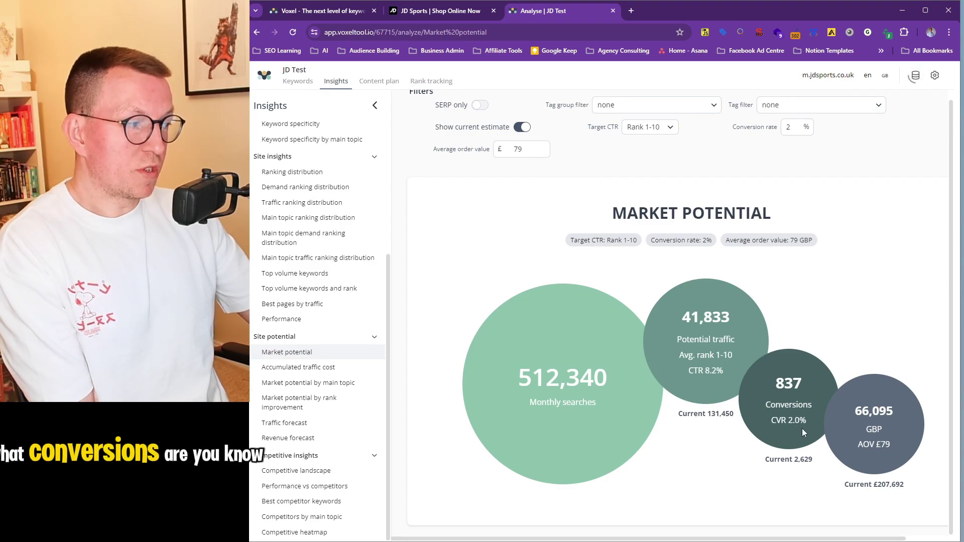
scroll(797, 426, "up", 1)
double_click(789, 168)
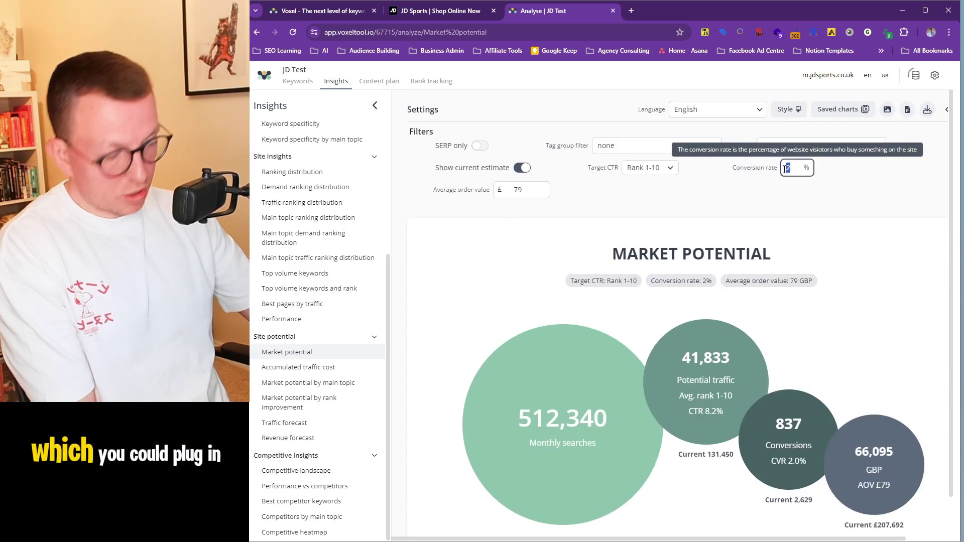
type("3")
left_click(811, 222)
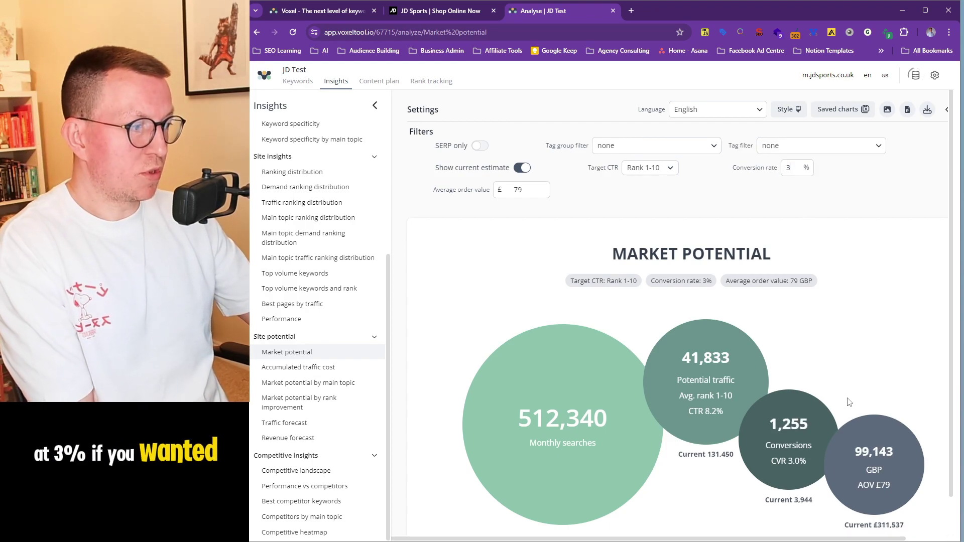
scroll(853, 402, "down", 1)
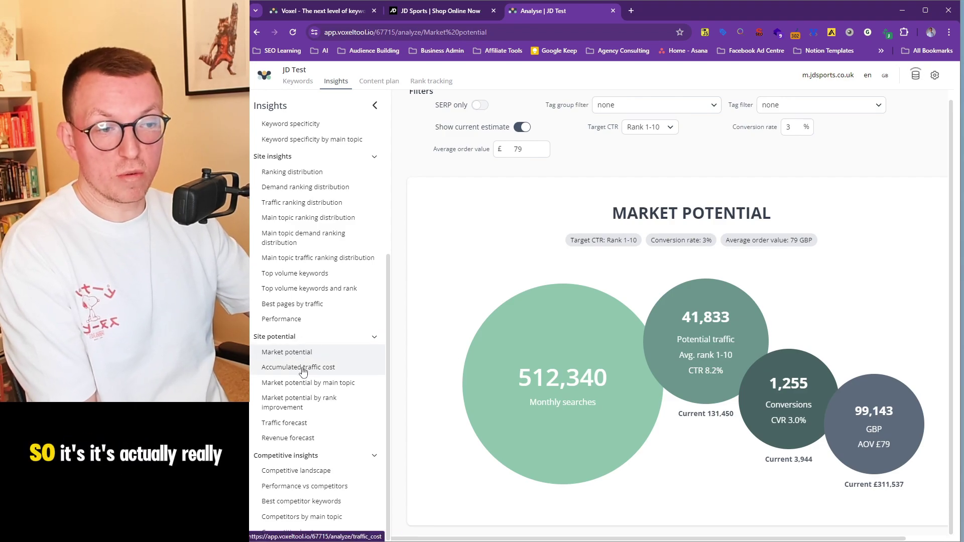
Glance at the accumulated traffic cost chart, and add amazon.co.uk and sportsdirect.com to the domains compared in the competitive landscape chart.
left_click(302, 372)
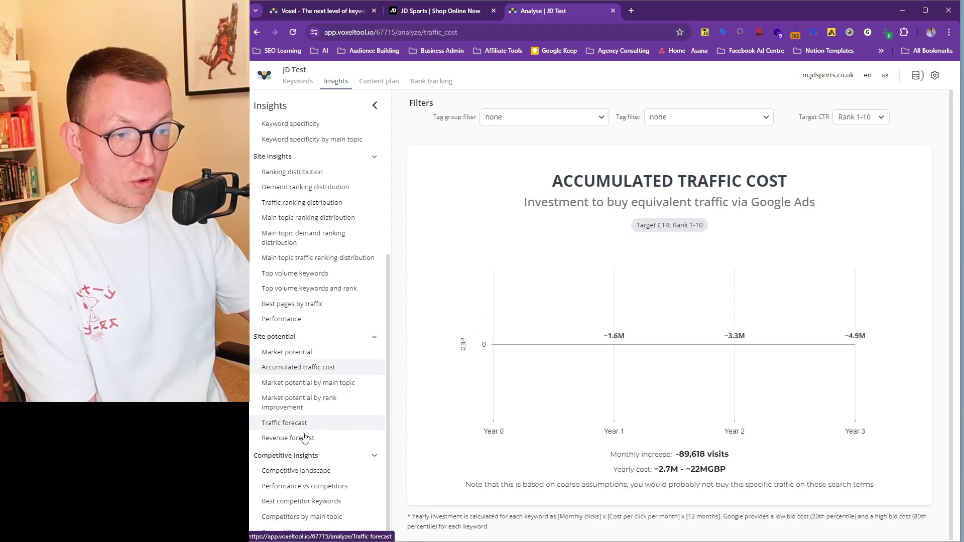
left_click(307, 473)
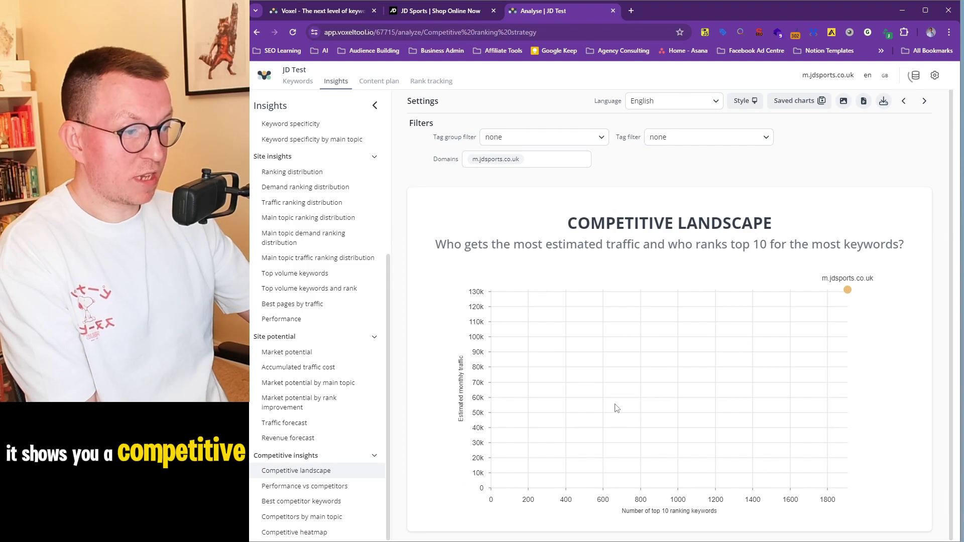
left_click(552, 166)
left_click(507, 205)
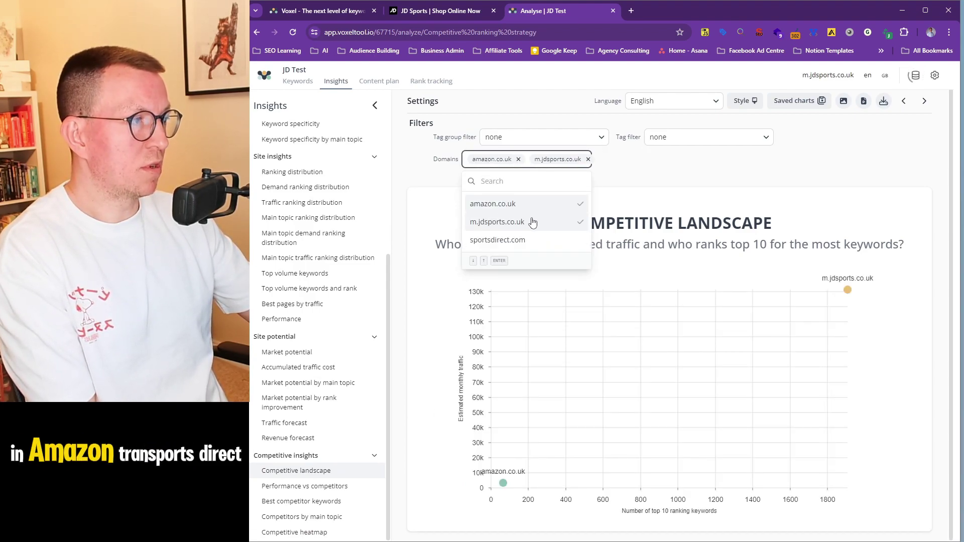
left_click(502, 243)
left_click(671, 182)
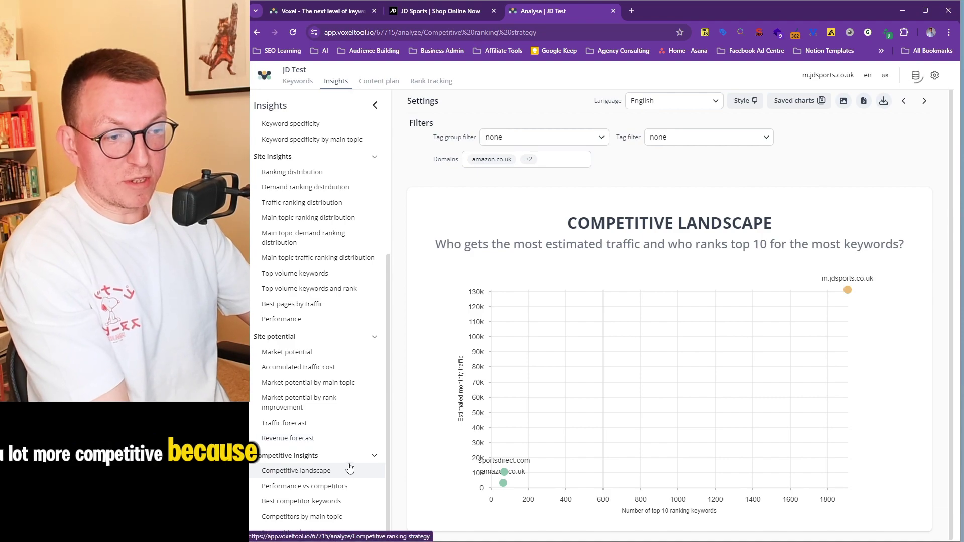
Review the performance vs competitors, best competitor keywords, competitors by main topic and competitive heatmap charts.
left_click(316, 486)
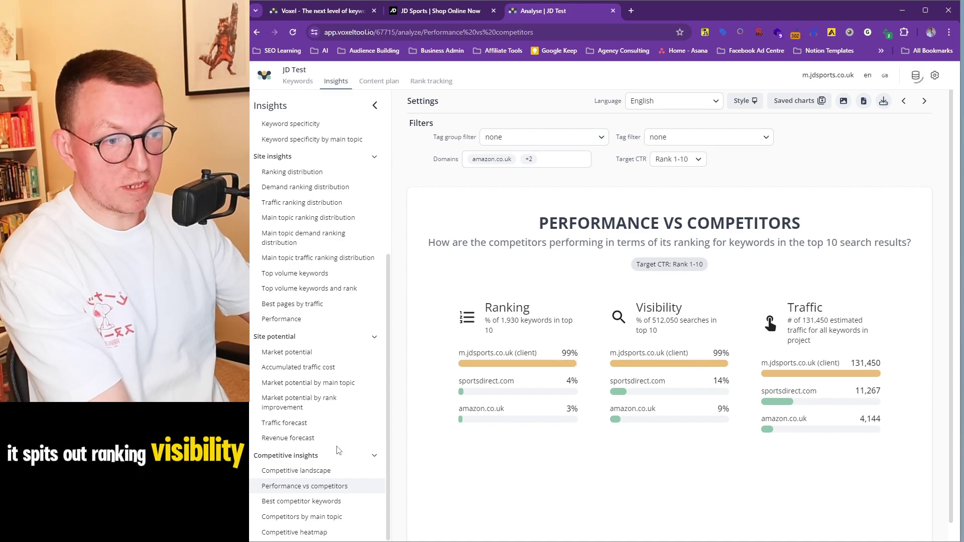
left_click(301, 501)
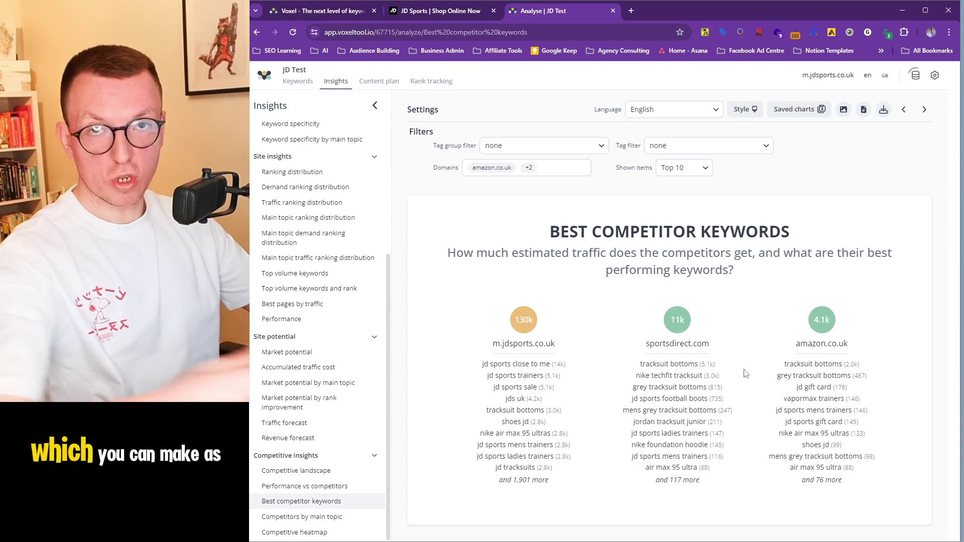
scroll(350, 485, "up", 2)
scroll(353, 469, "down", 2)
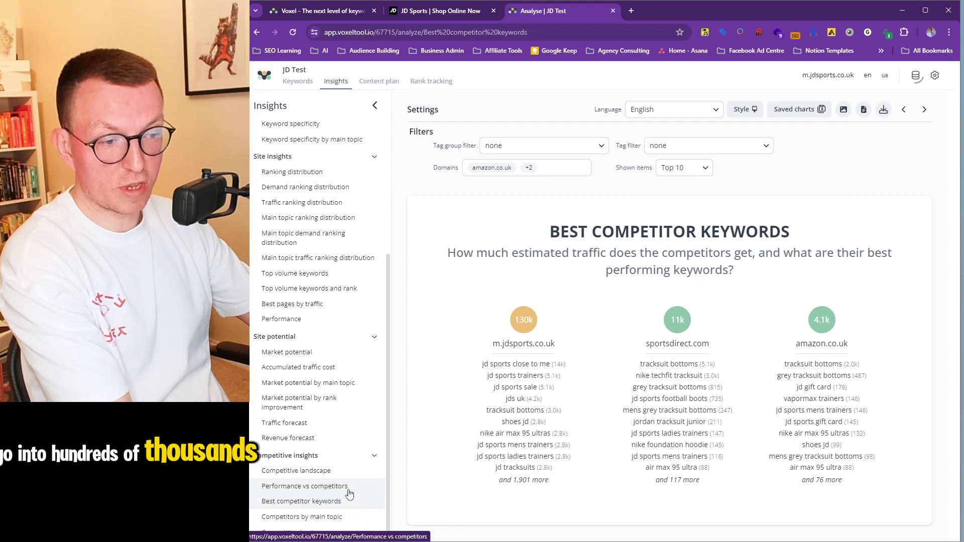
left_click(309, 522)
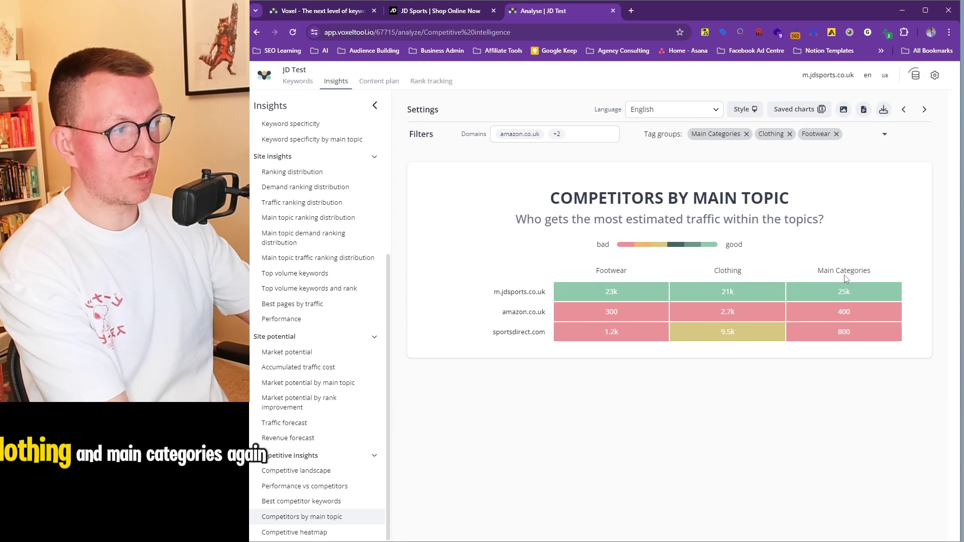
left_click(295, 533)
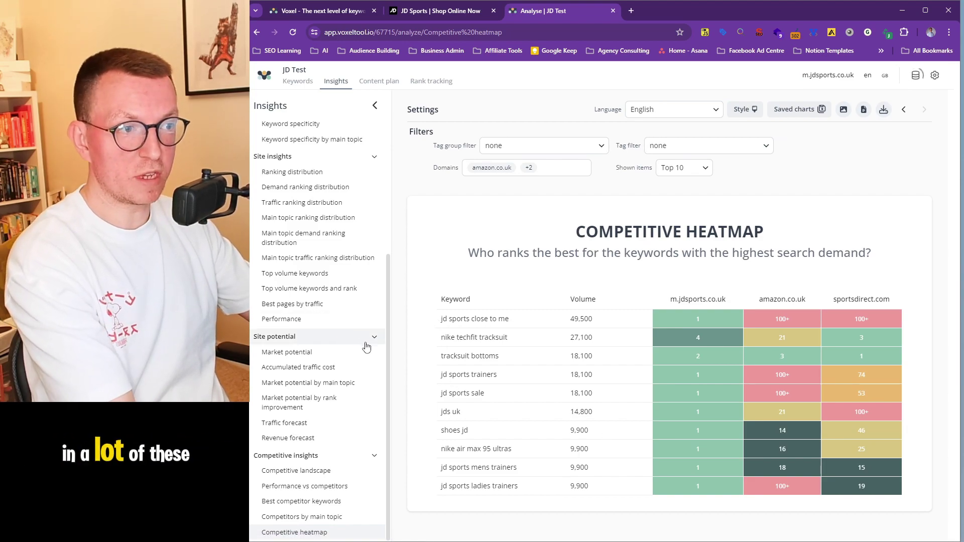
Check the options for exporting all saved charts and switch to the exported presentation in Google Slides.
scroll(353, 357, "up", 2)
scroll(353, 357, "up", 3)
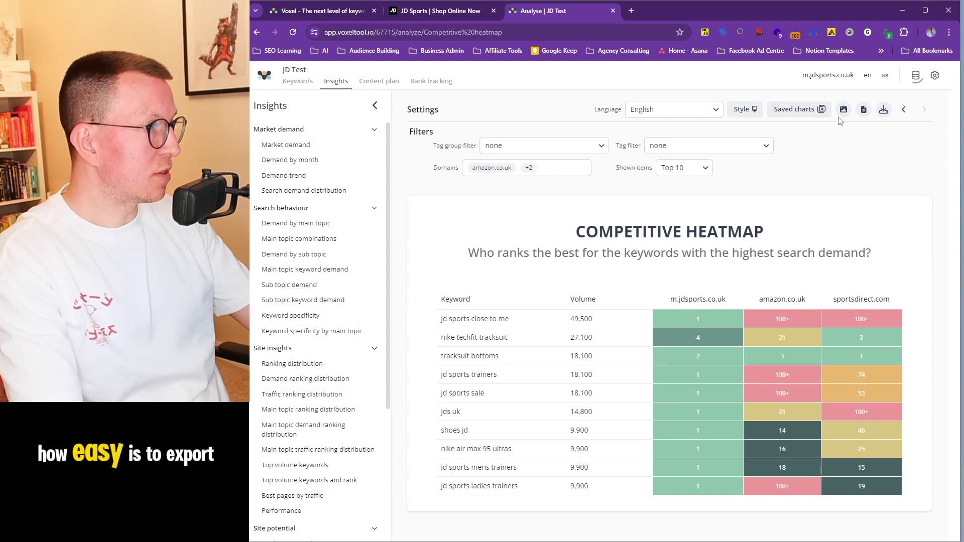
left_click(804, 110)
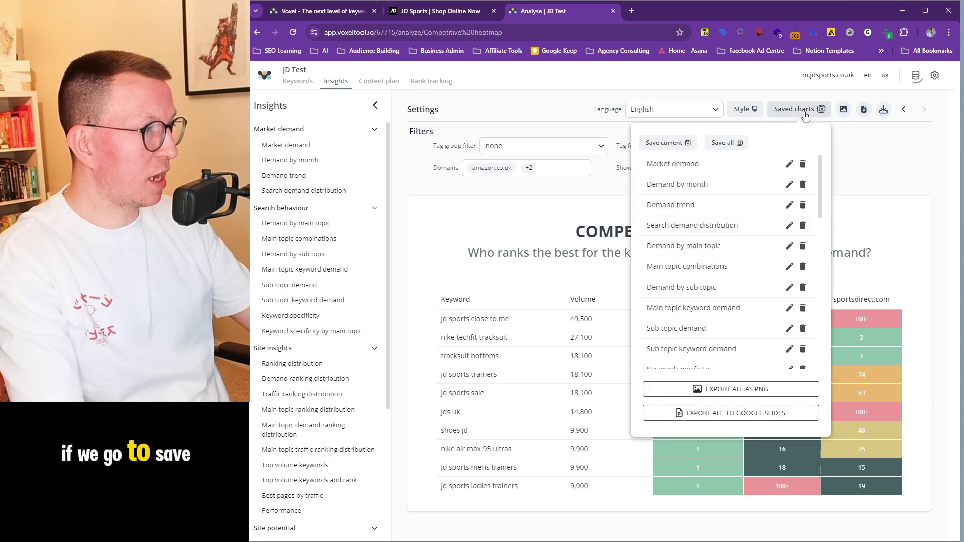
left_click(862, 136)
left_click(884, 110)
left_click(876, 155)
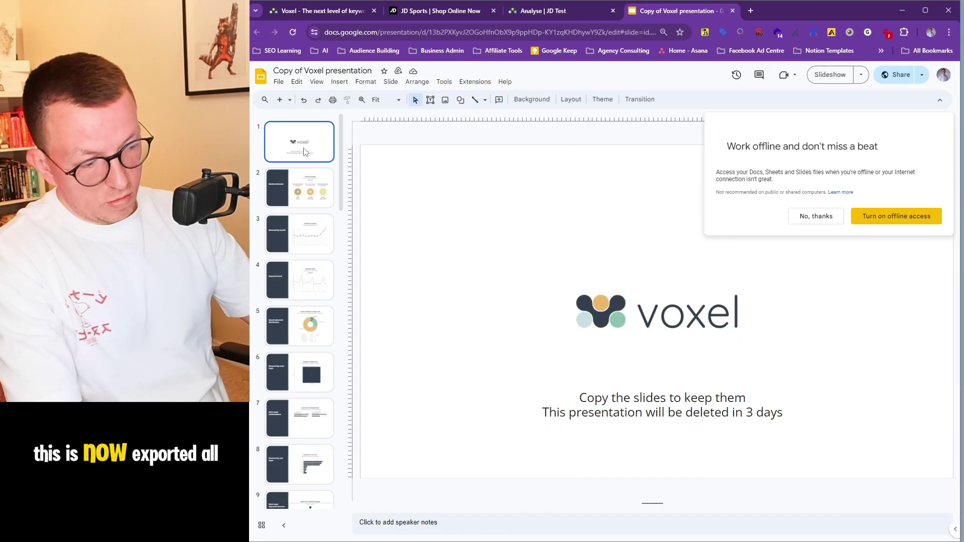
Delete the Voxel cover slide and open the Demand by month slide, declining the offer of offline access.
key("Delete")
left_click(301, 192)
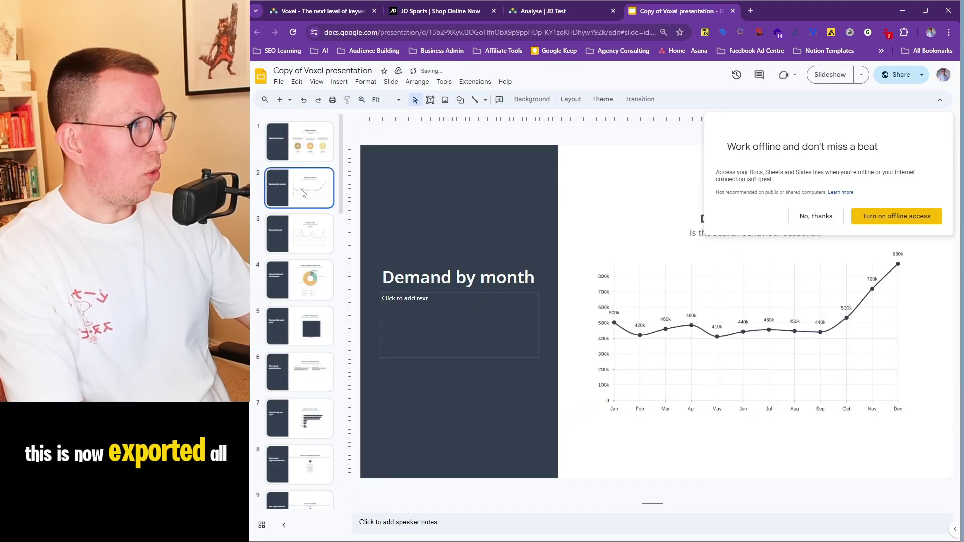
left_click(804, 217)
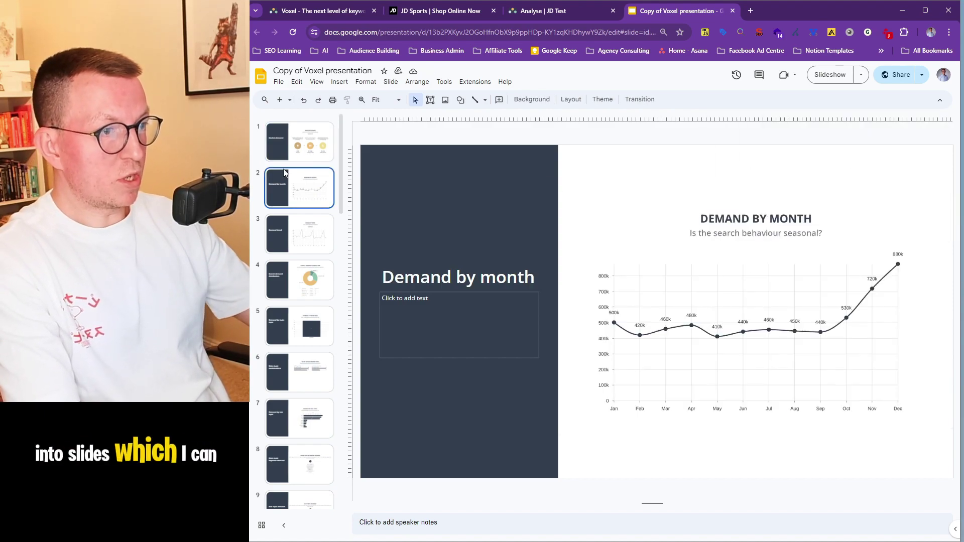
left_click(451, 273)
left_click(437, 209)
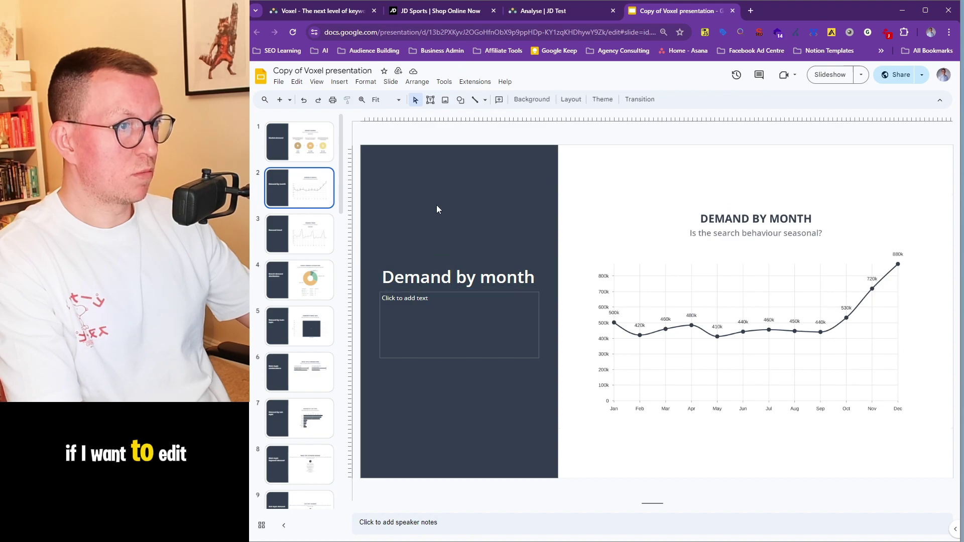
Enter the placeholder commentary "dfjhfsjdhfsdkjh fkhfsdjk" in the text box below the Demand by month slide's title.
left_click(296, 82)
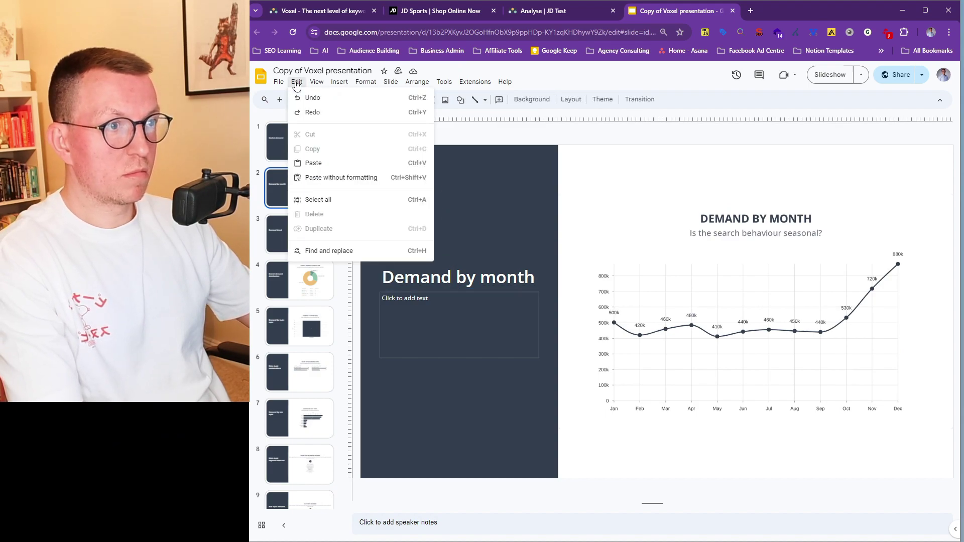
left_click(486, 207)
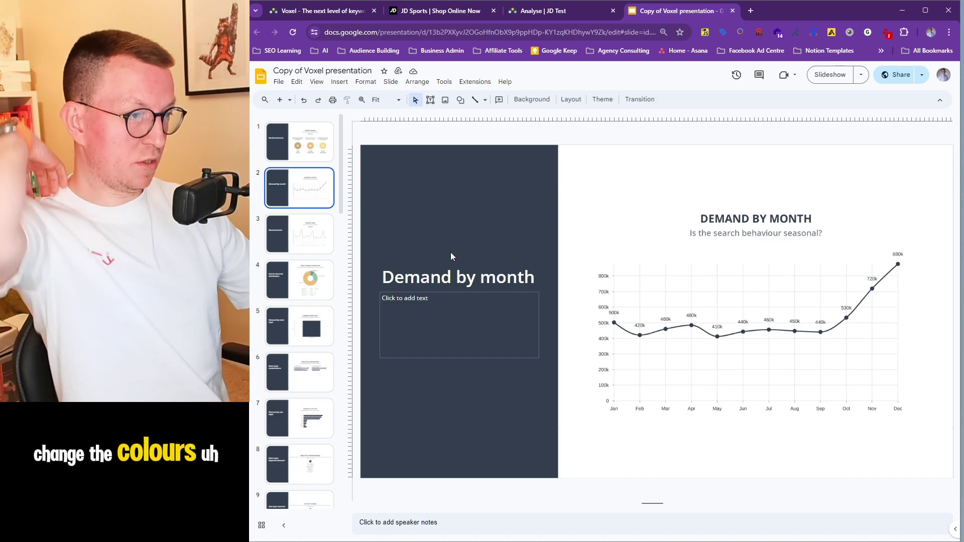
left_click(423, 313)
type("dfjhfsjdhfsdkjh fkhfsdjk")
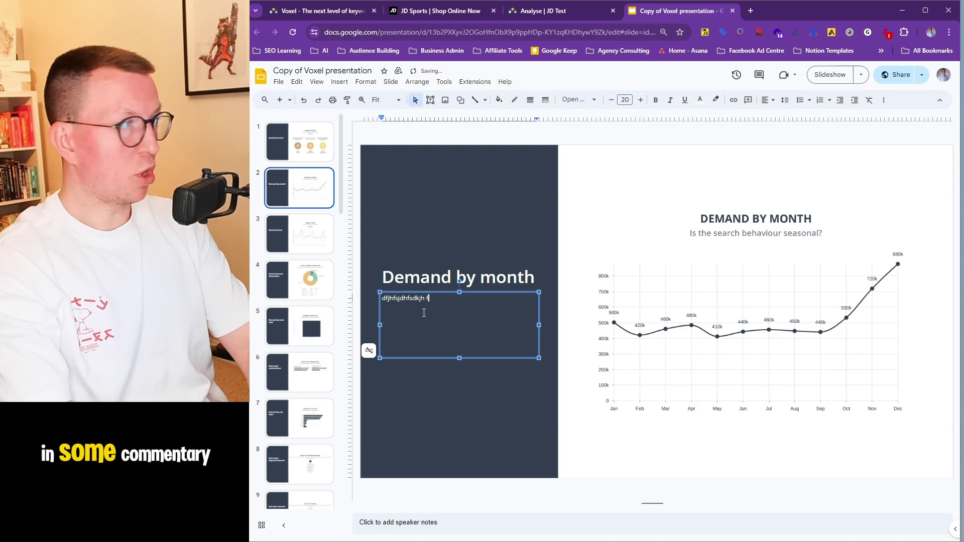
Look through the exported slides from Demand trend to Demand by sub topic.
left_click(299, 234)
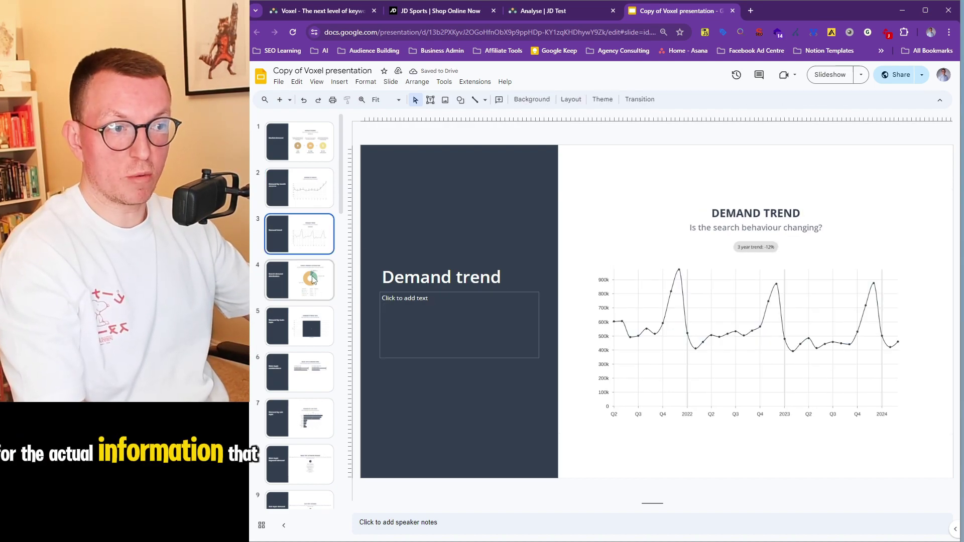
left_click(312, 276)
left_click(299, 331)
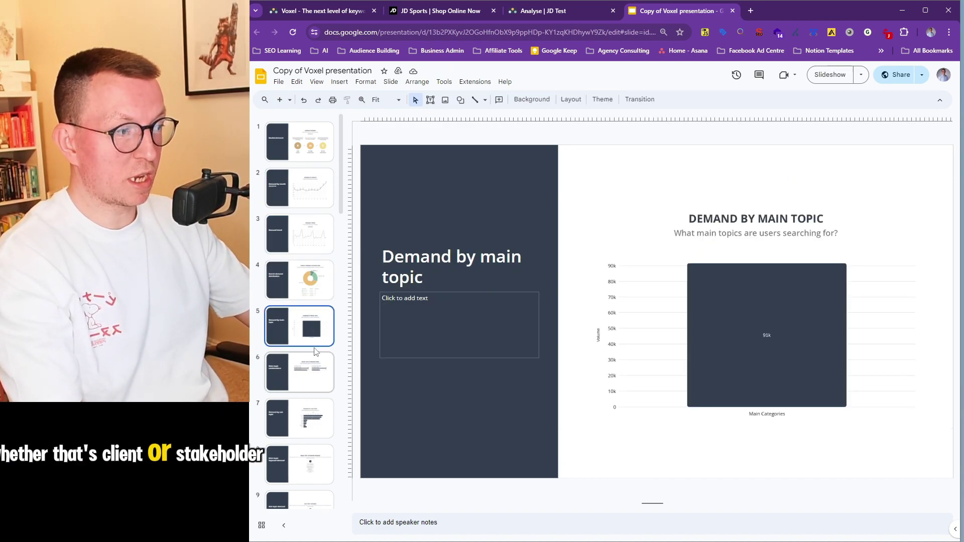
left_click(304, 374)
left_click(302, 418)
scroll(301, 302, "down", 2)
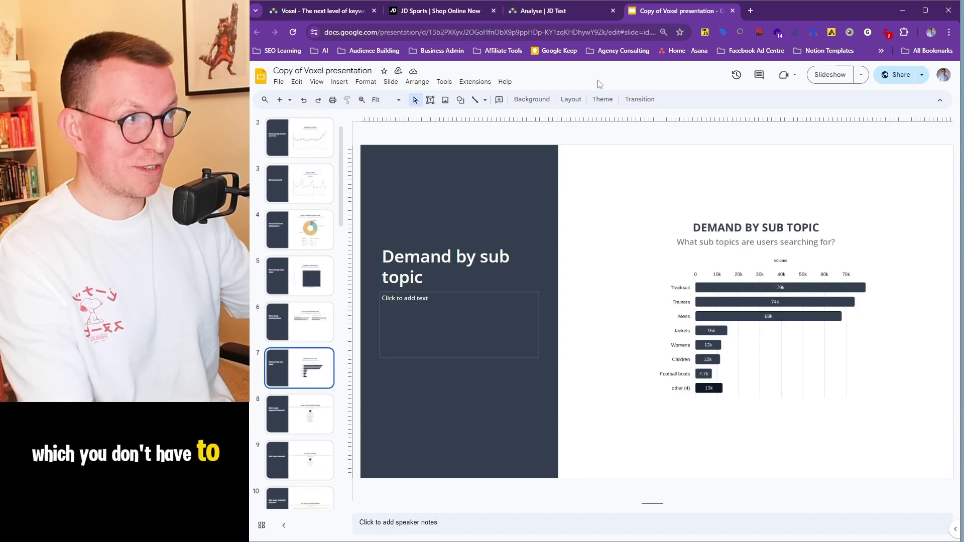
Switch back to the JD Test project in Voxel, dismiss the export status and open the keyword list.
left_click(559, 14)
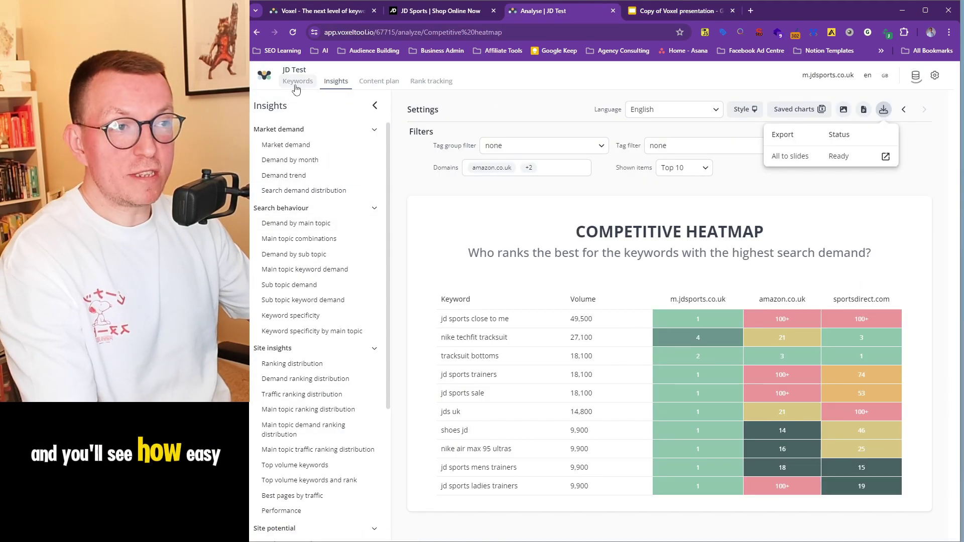
left_click(523, 104)
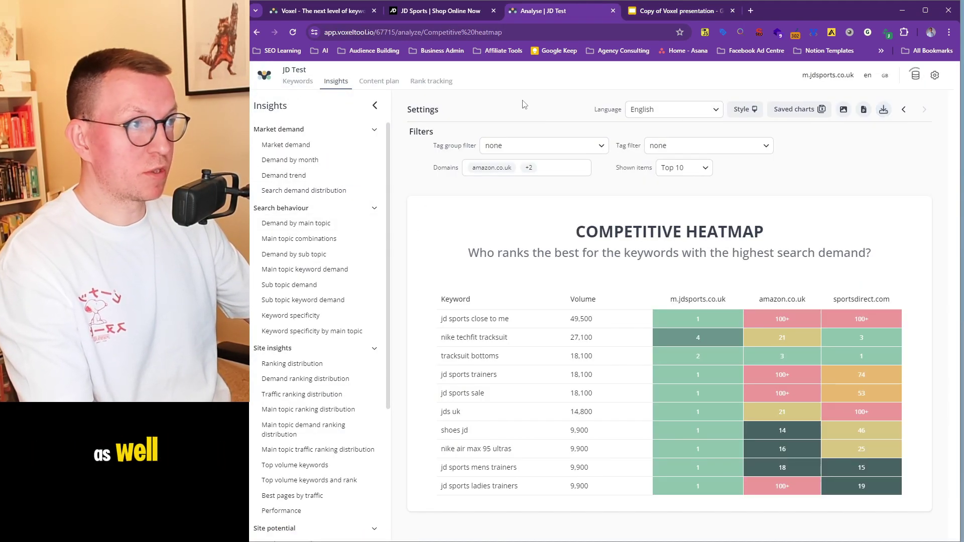
left_click(297, 81)
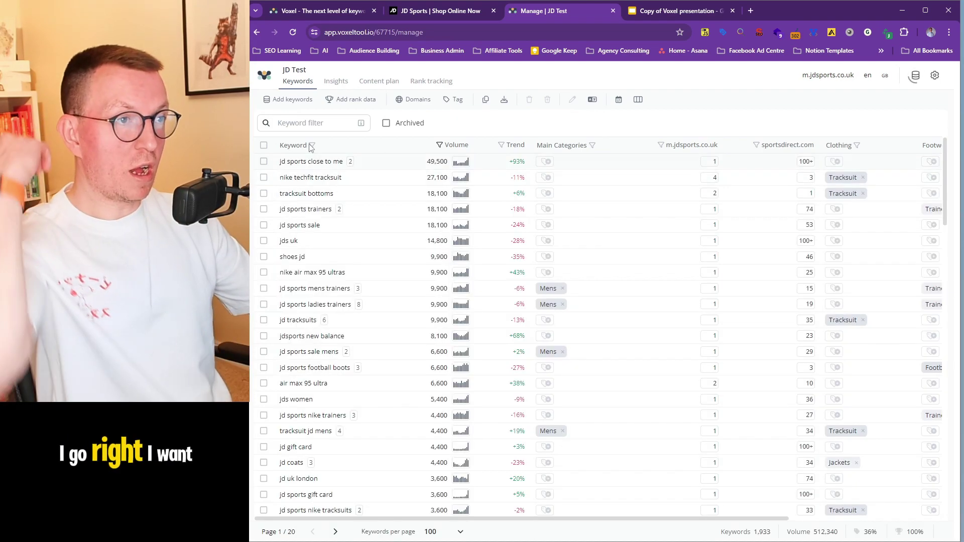
left_click(285, 104)
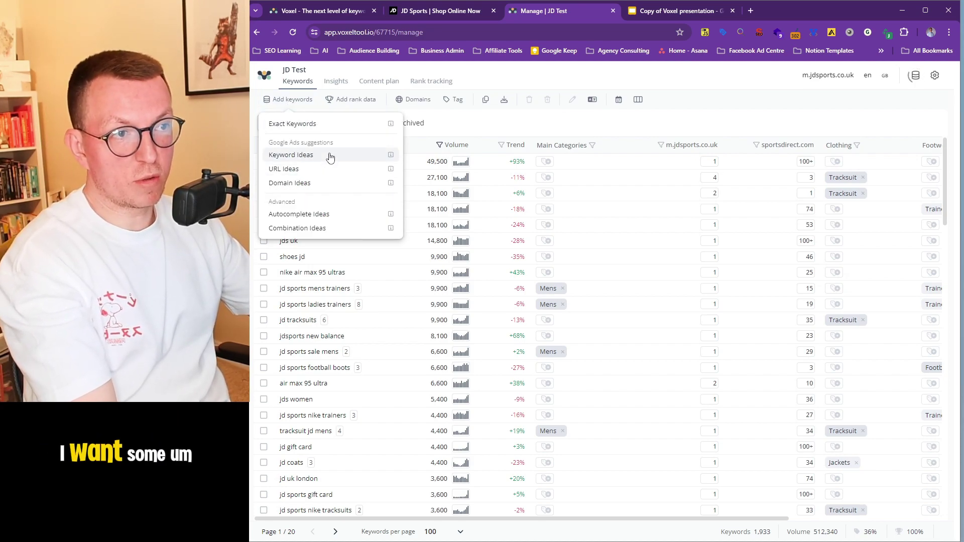
left_click(294, 183)
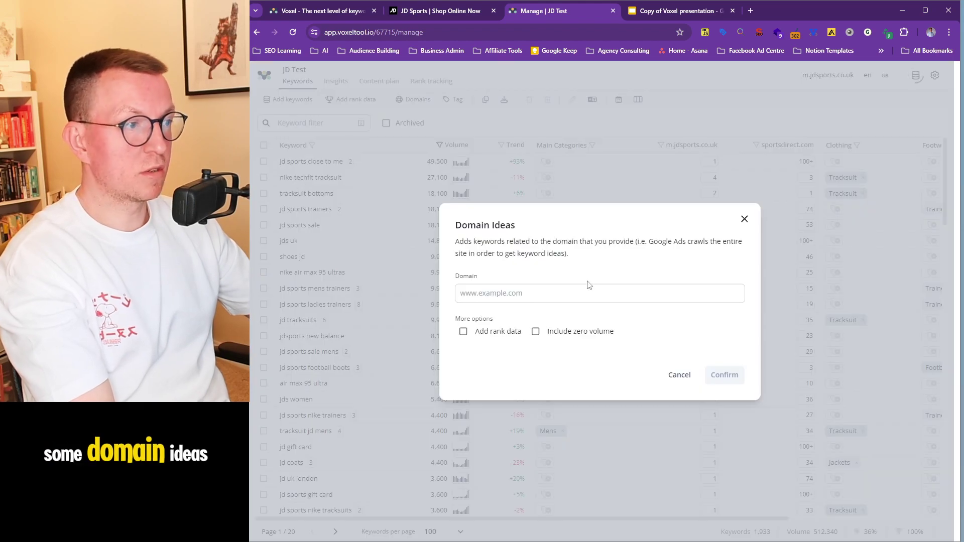
left_click(666, 376)
Show the project's domains, open the competitor site sportsdirect.com to copy its address, and return to the keyword list.
scroll(383, 204, "down", 2)
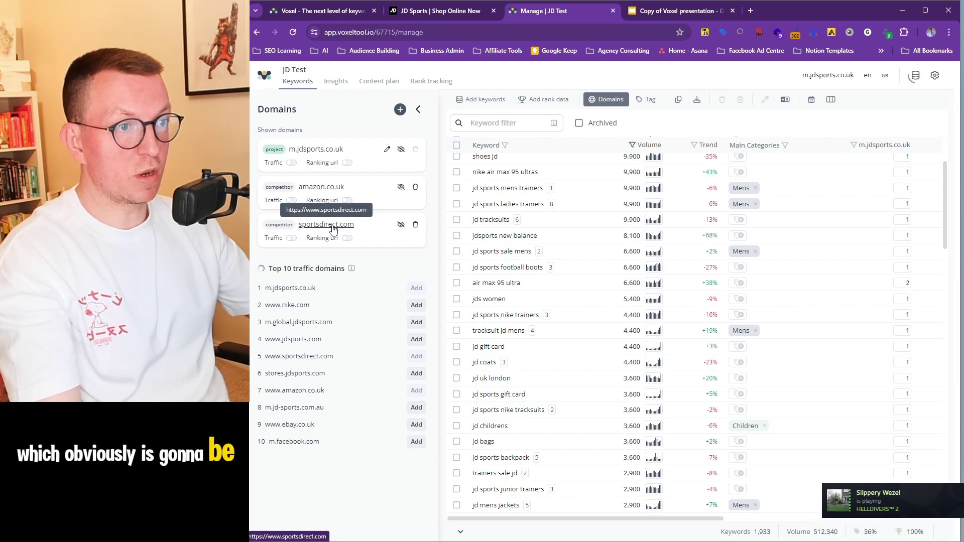
left_click(333, 226)
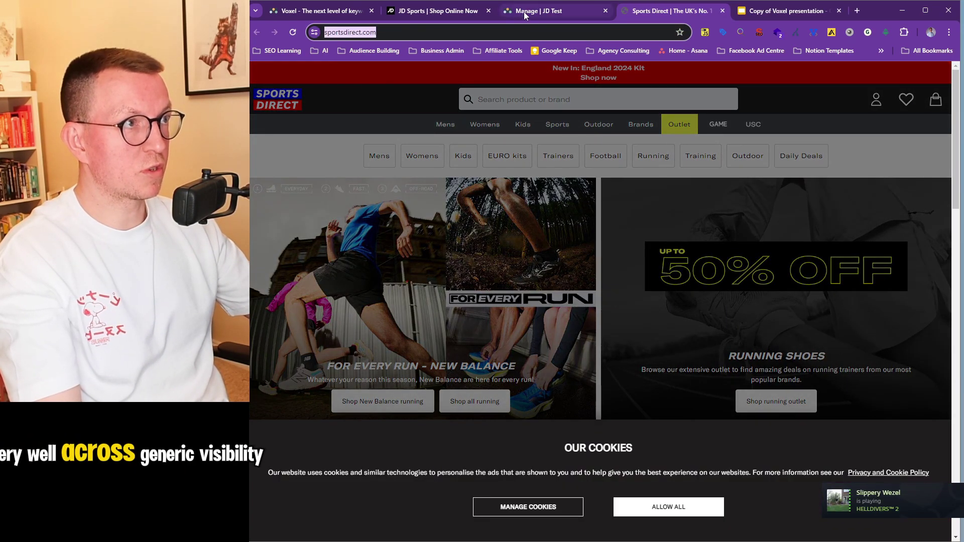
left_click(525, 12)
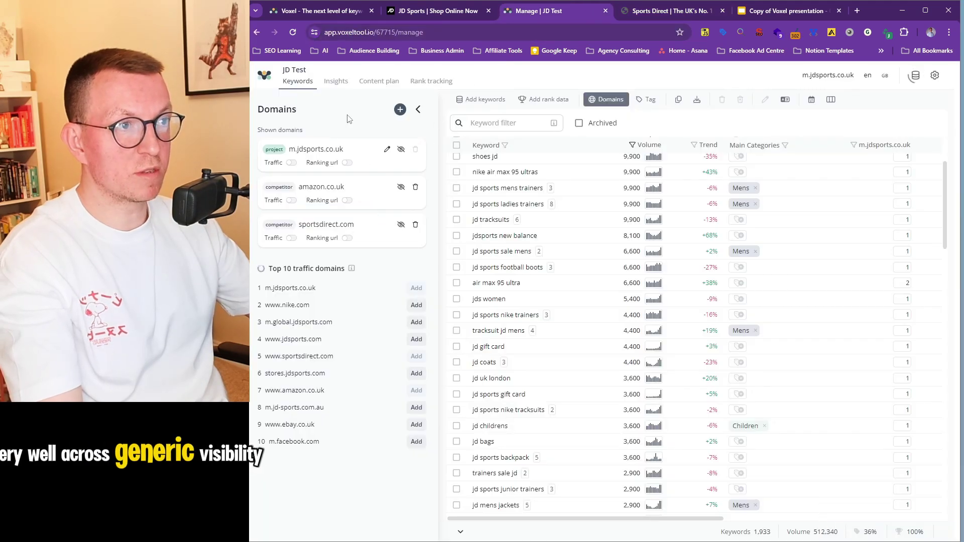
left_click(489, 98)
left_click(482, 183)
left_click(493, 297)
type("https://www.sportsdirect.com/")
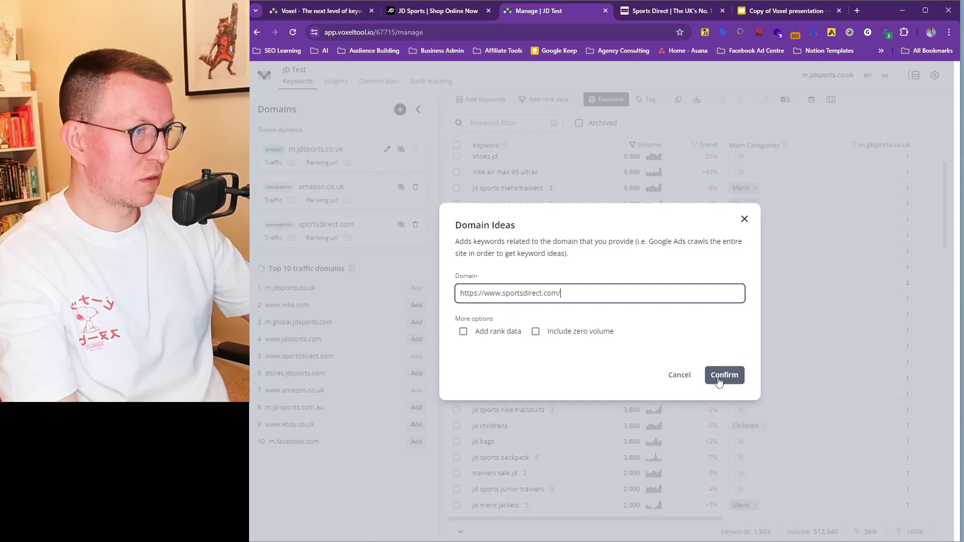
left_click(463, 332)
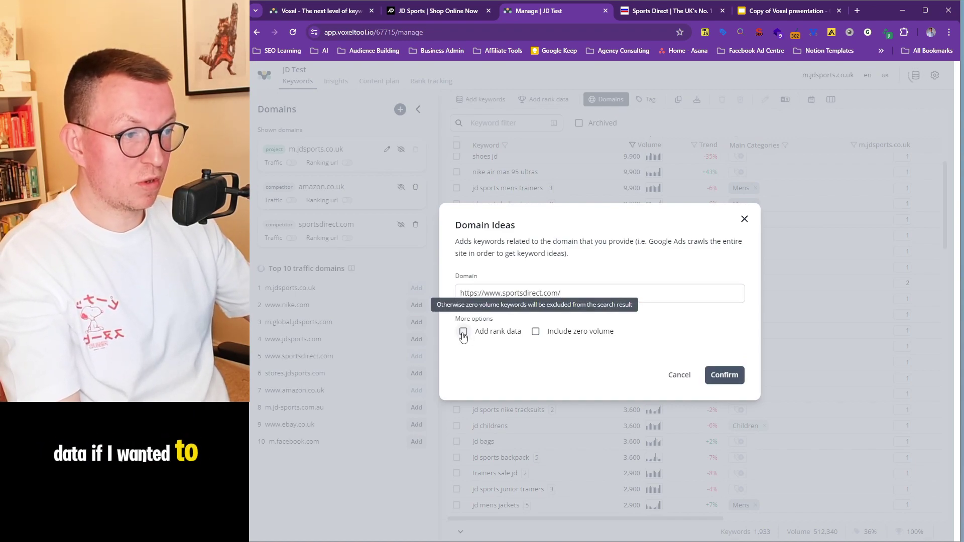
left_click(724, 375)
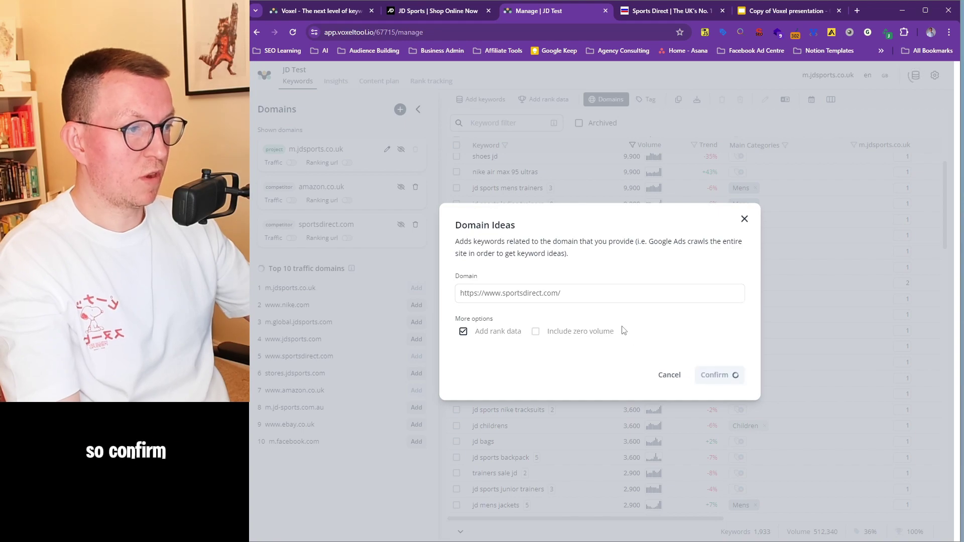
Check the processing status of the sportsdirect.com keyword request.
scroll(612, 271, "up", 1)
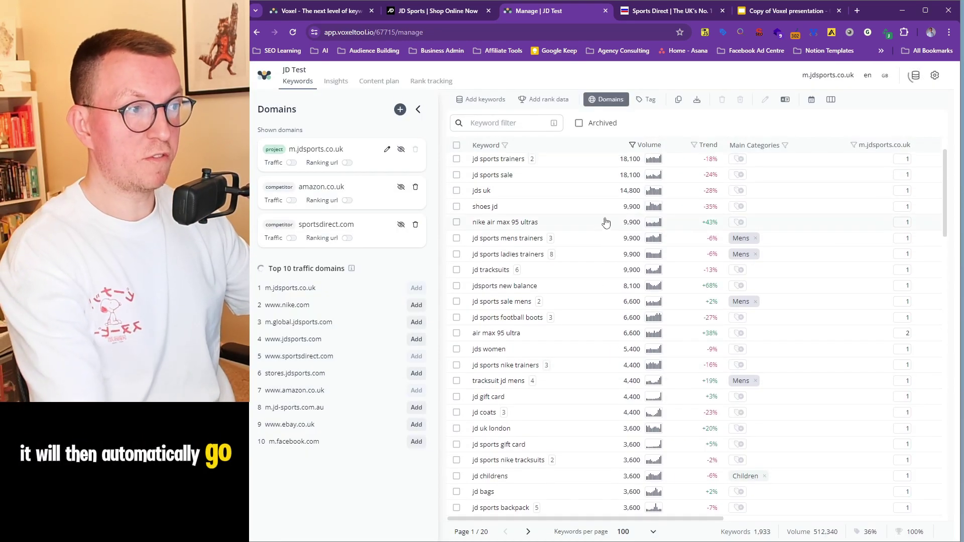
scroll(617, 235, "up", 1)
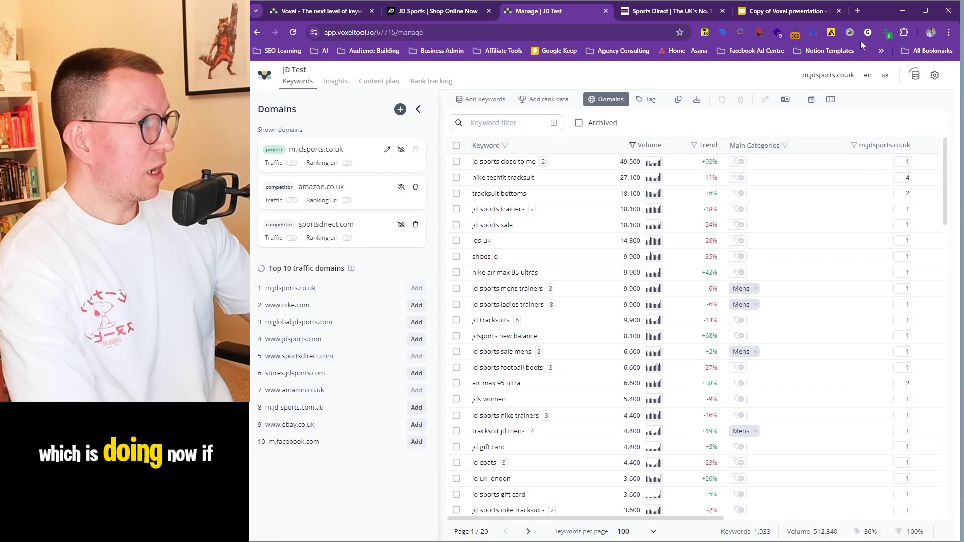
left_click(917, 76)
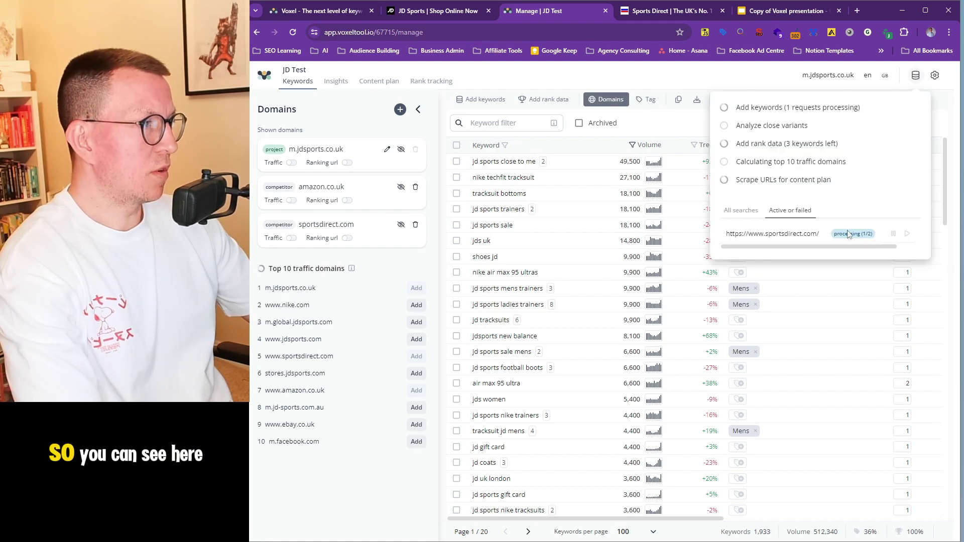
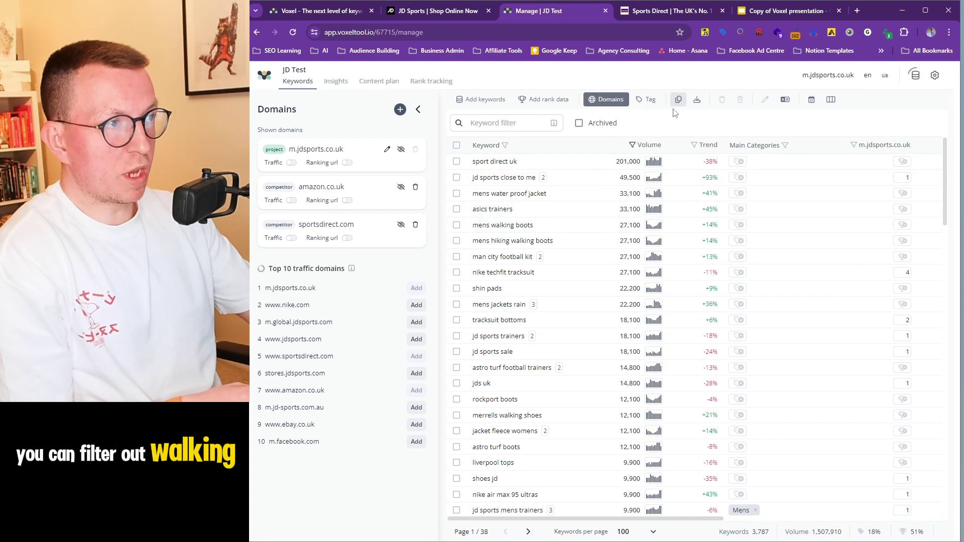
Filter the keyword list by "walking boots", select all matching keywords and clear the filter again.
left_click(491, 128)
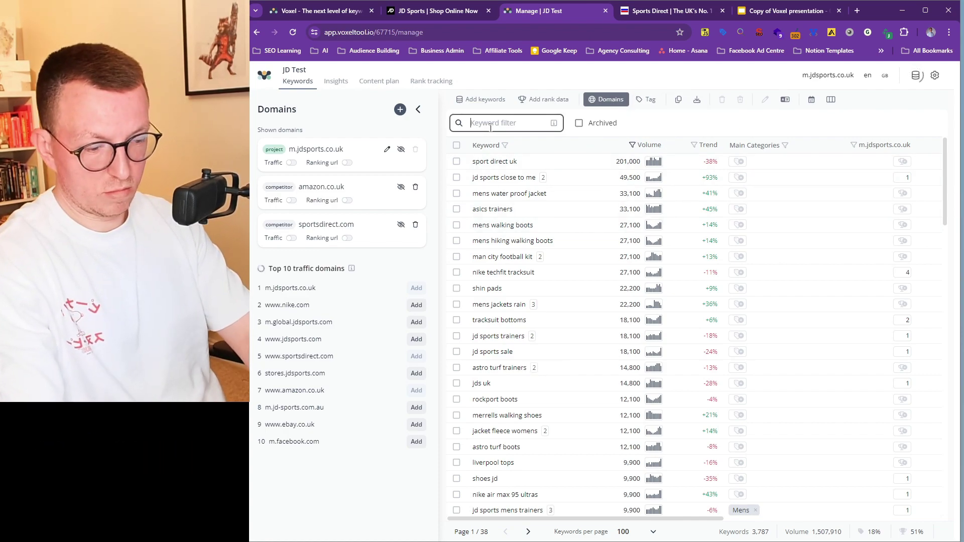
type("walking boots")
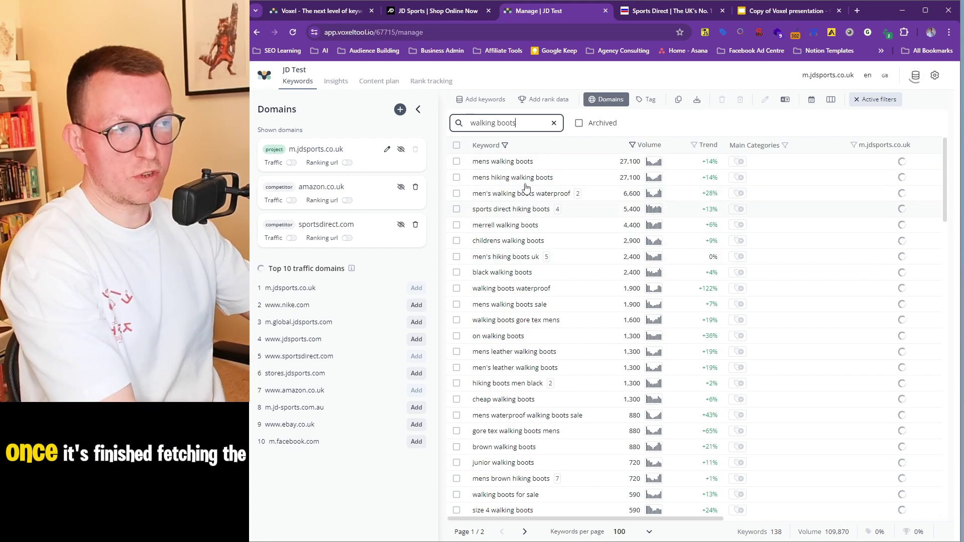
left_click(456, 145)
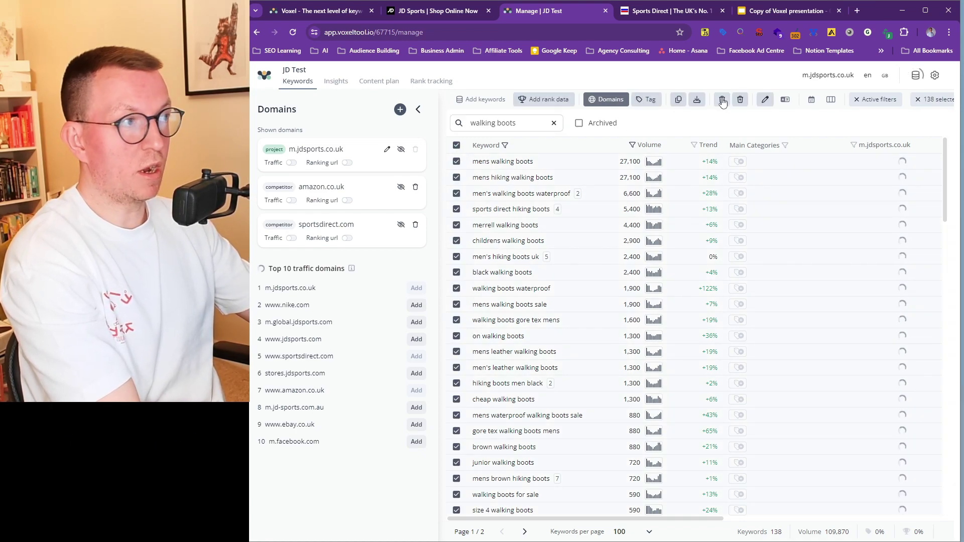
left_click(553, 124)
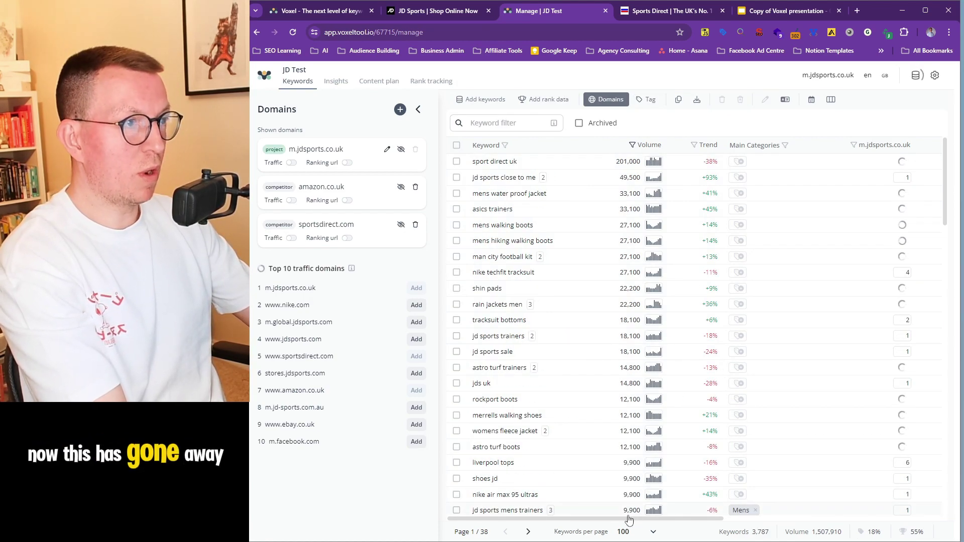
Compare the m.jdsports.co.uk and sportsdirect.com rank columns for the listed keywords.
left_click_drag(609, 522, 756, 523)
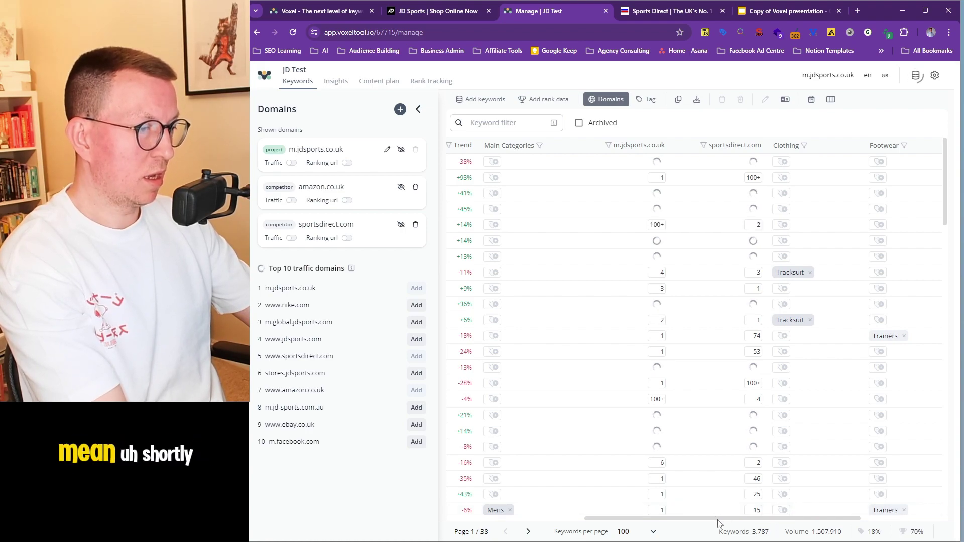
left_click_drag(718, 523, 560, 485)
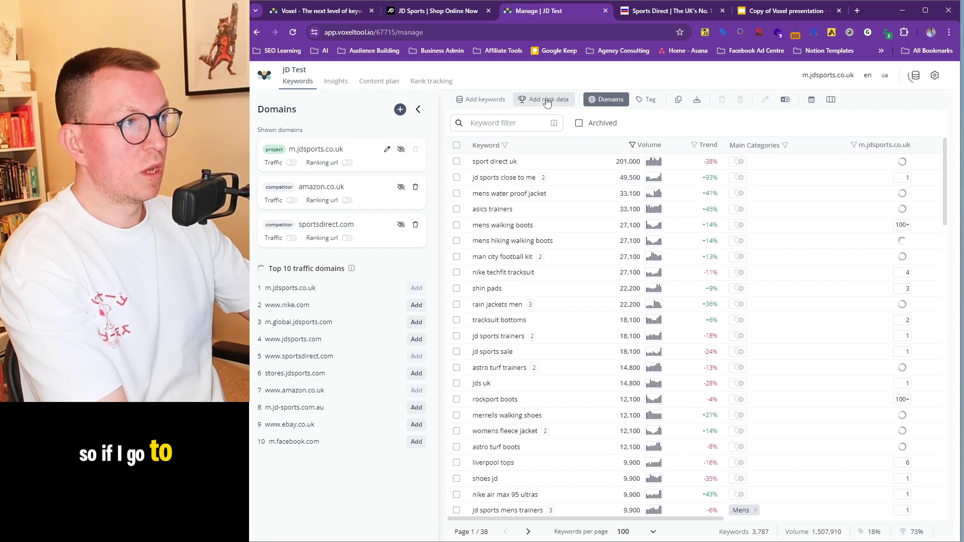
Automatically tag untagged keywords in the Main Categories group, matching anywhere in keyword and resolving conflicts automatically.
left_click(647, 99)
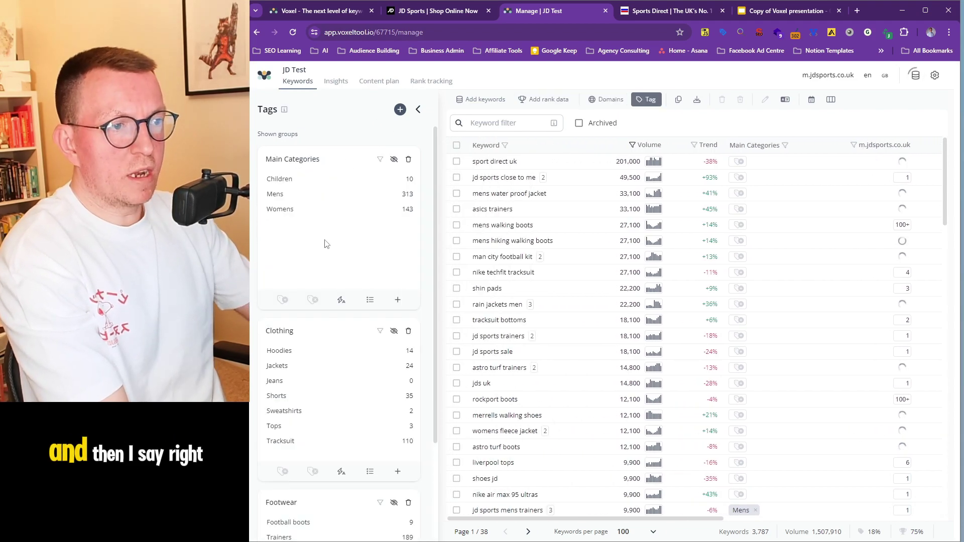
left_click(341, 304)
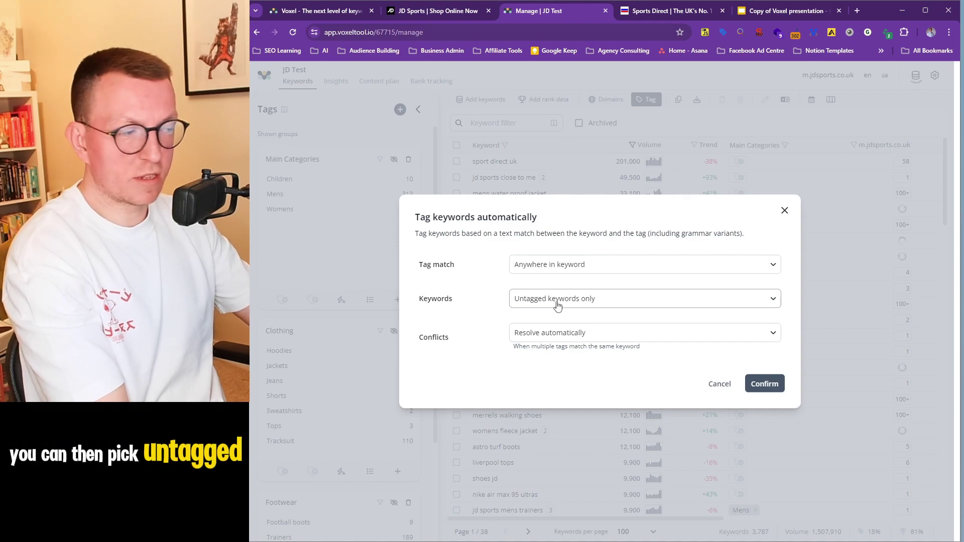
left_click(766, 384)
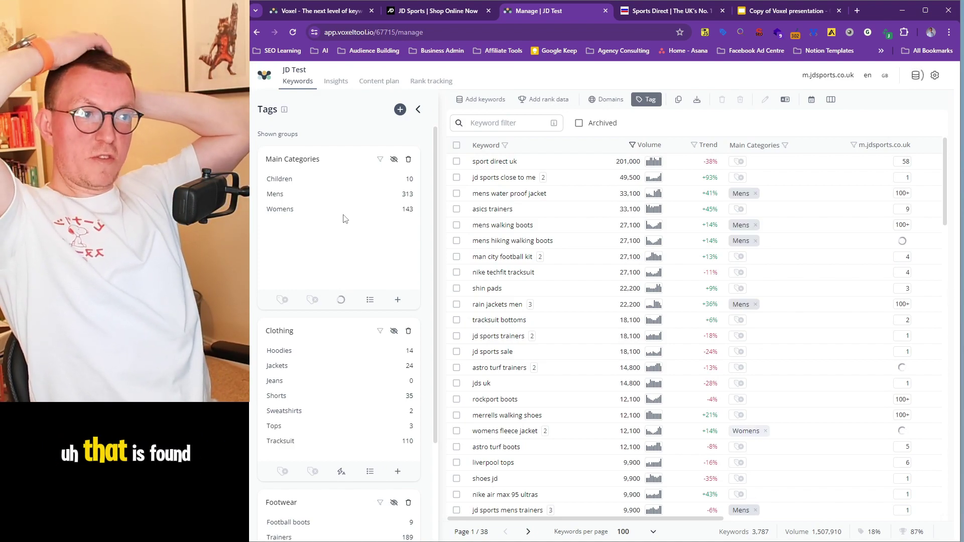
Automatically tag untagged keywords in the Clothing and Footwear groups, matching anywhere in keyword and resolving conflicts automatically.
scroll(361, 281, "down", 2)
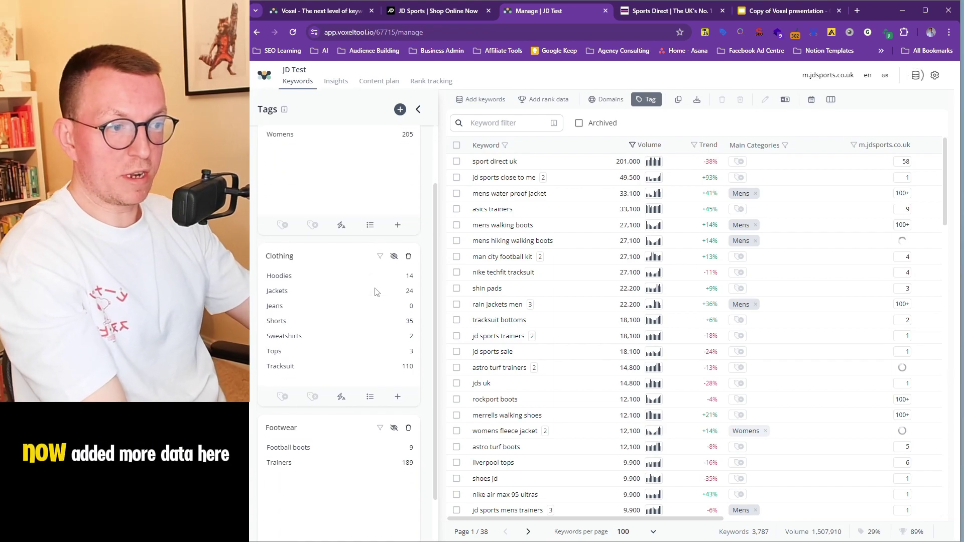
left_click(342, 372)
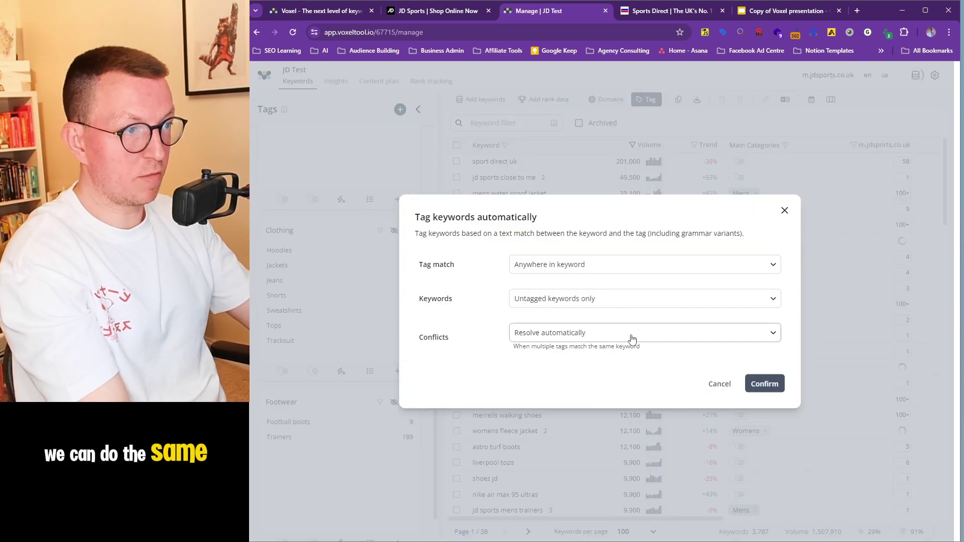
left_click(761, 385)
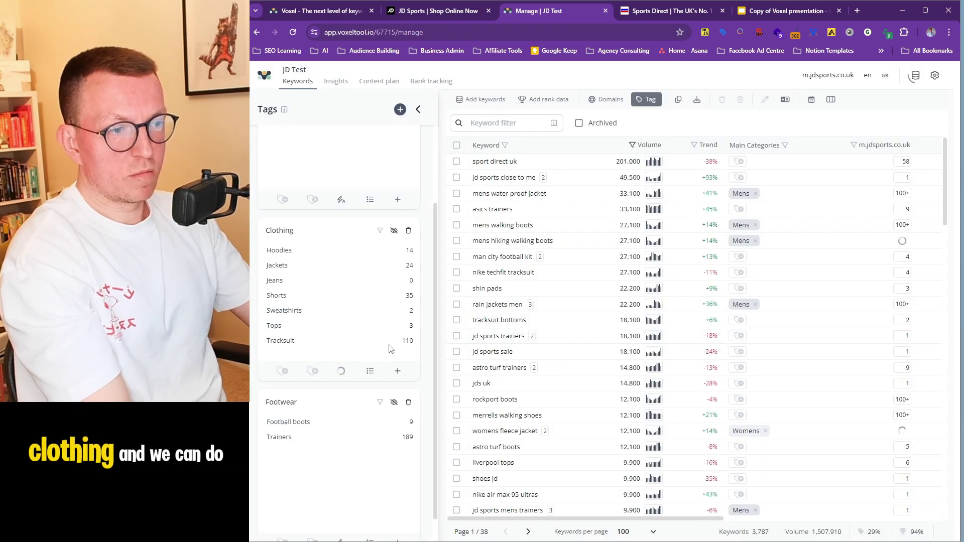
scroll(391, 351, "down", 1)
left_click(341, 517)
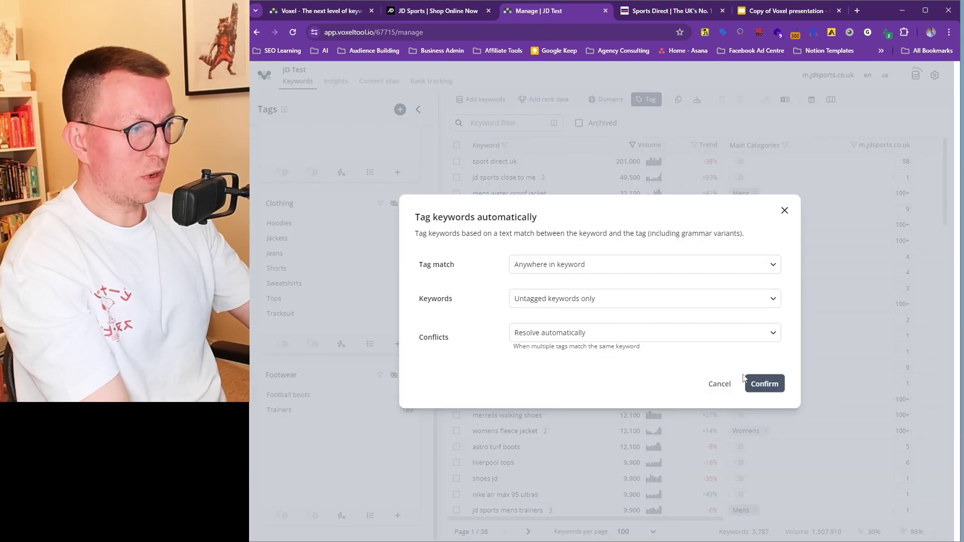
left_click(764, 384)
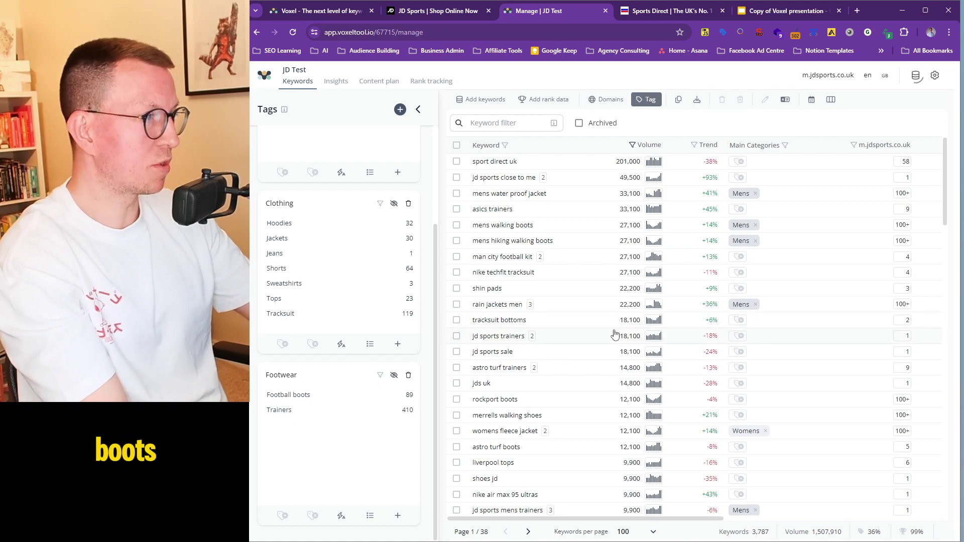
Check the ranking columns in the keyword table, then review the Market demand insight and its Target CTR rank options.
left_click_drag(628, 519, 736, 519)
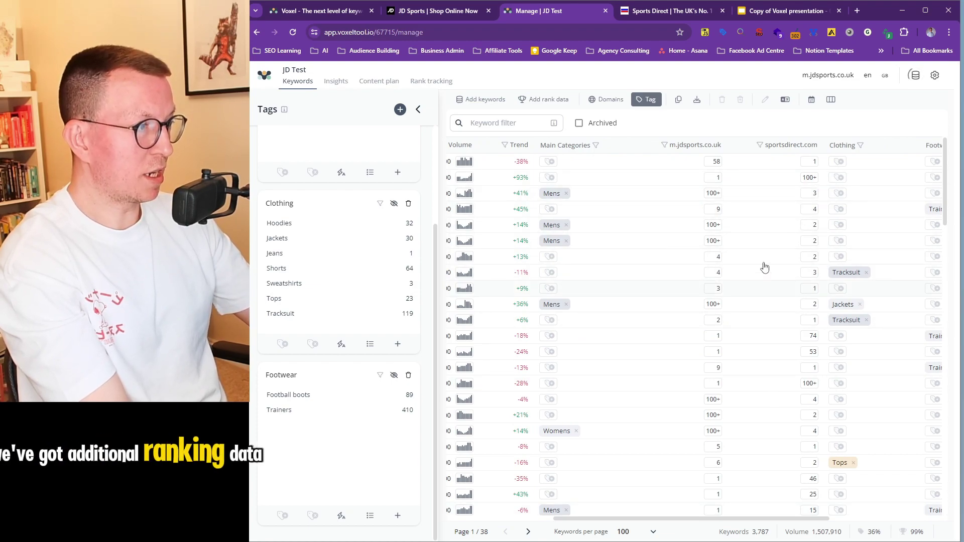
left_click_drag(688, 522, 578, 520)
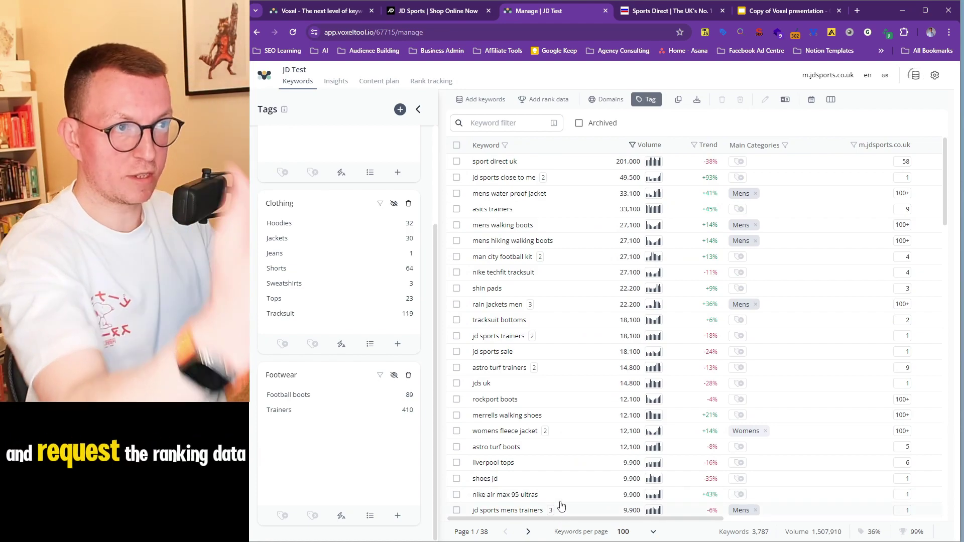
left_click(336, 81)
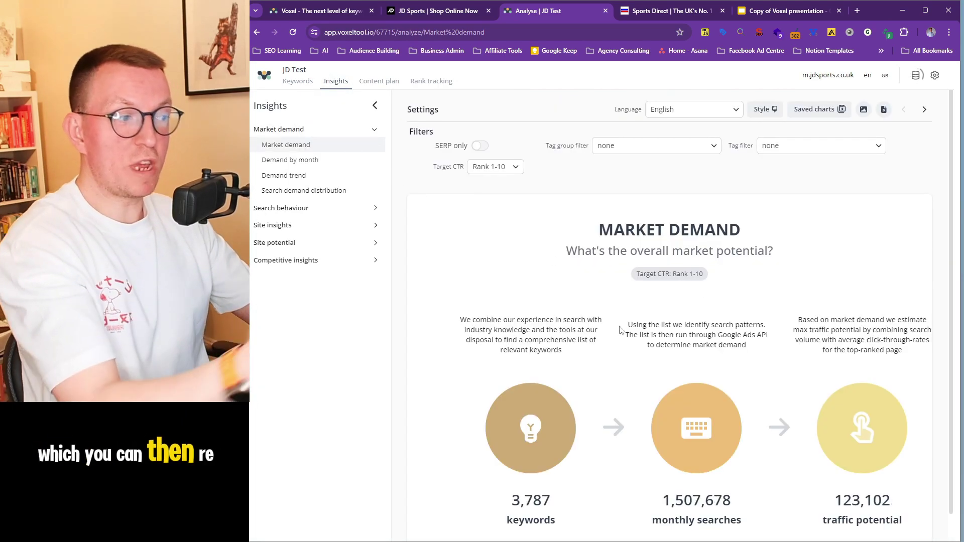
scroll(539, 411, "down", 1)
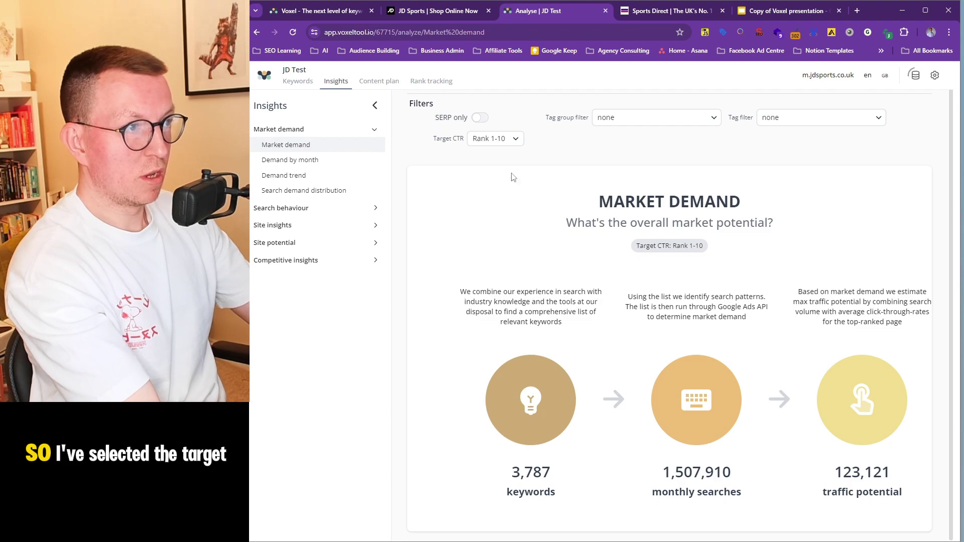
left_click(497, 138)
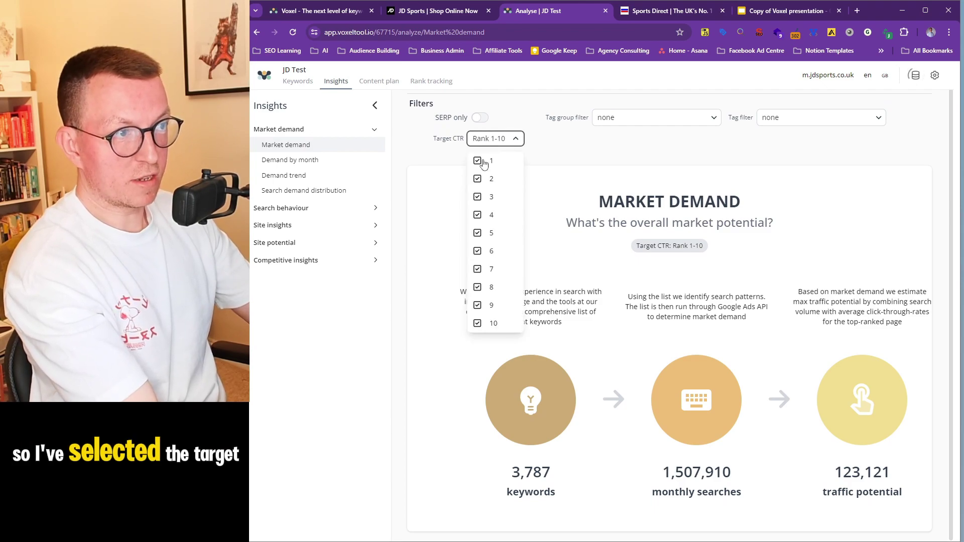
left_click(544, 142)
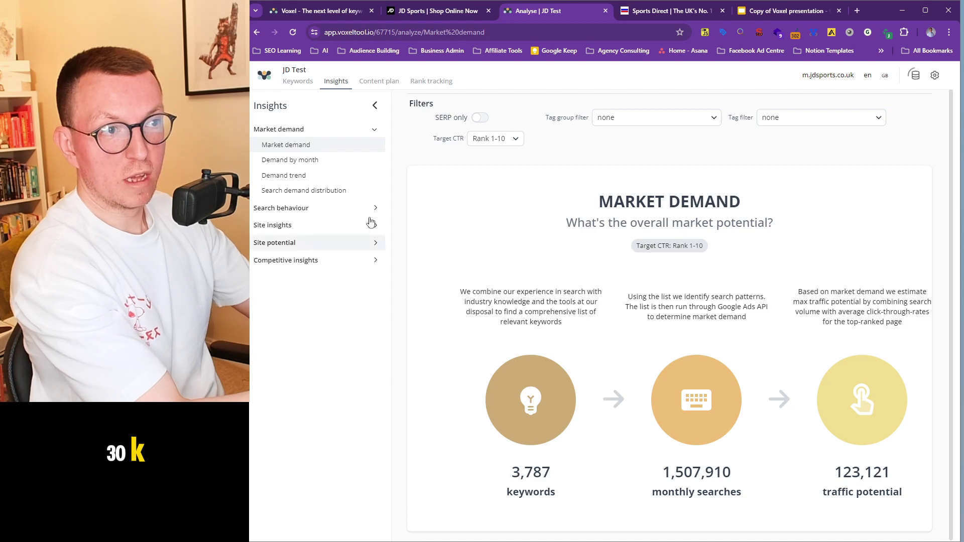
Review the Demand by month, Demand by main topic and Main topic combinations charts.
left_click(302, 161)
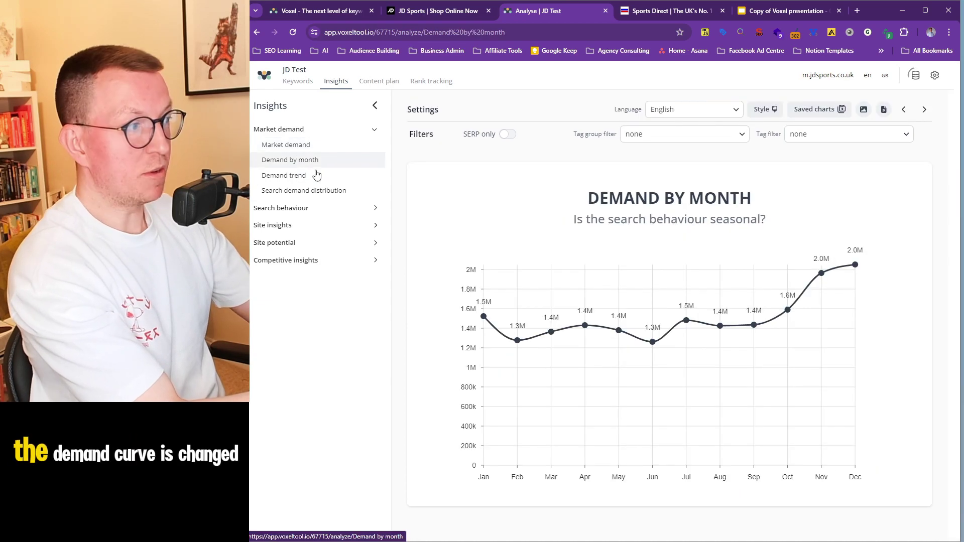
left_click(315, 209)
left_click(306, 223)
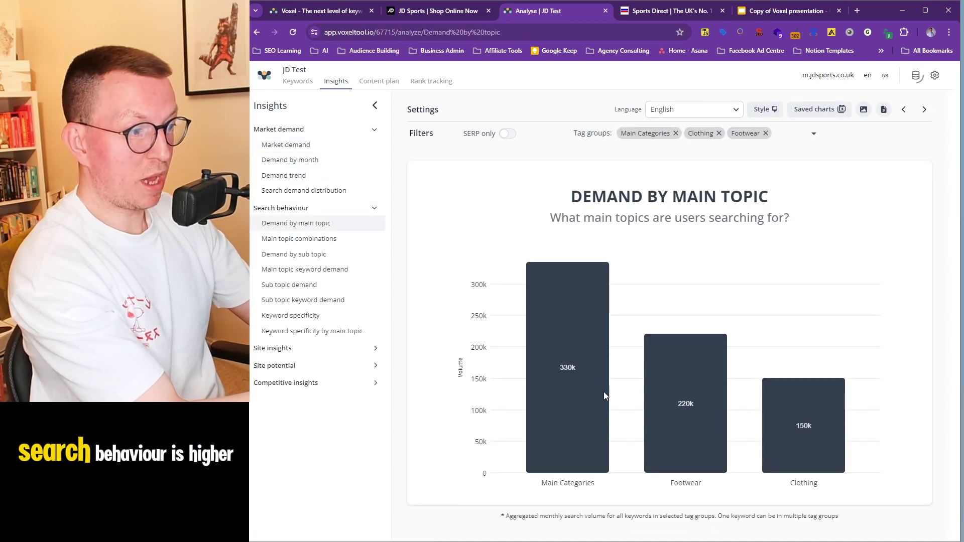
left_click(275, 240)
Review the Site insights charts for ranking, demand and traffic distribution, top volume keywords and main topic traffic ranking distribution.
left_click(297, 346)
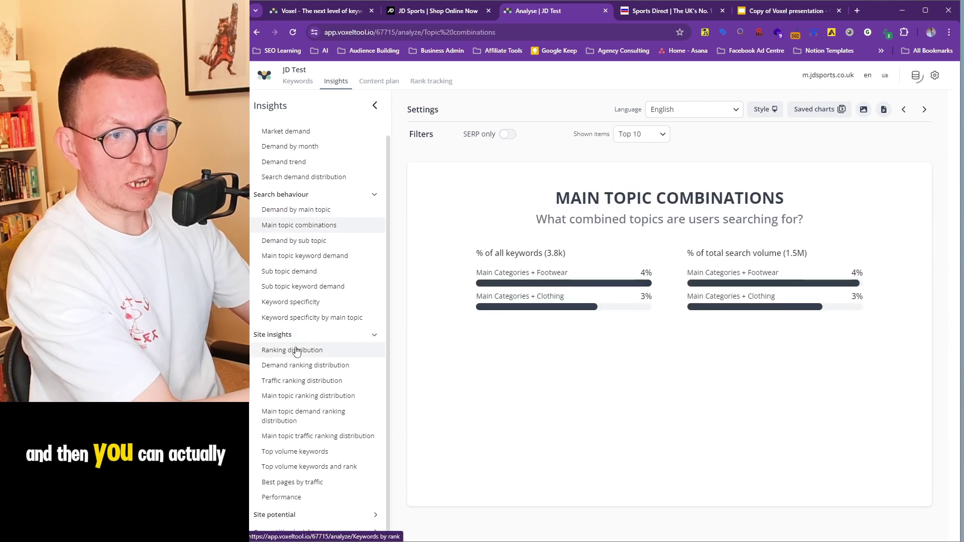
left_click(297, 350)
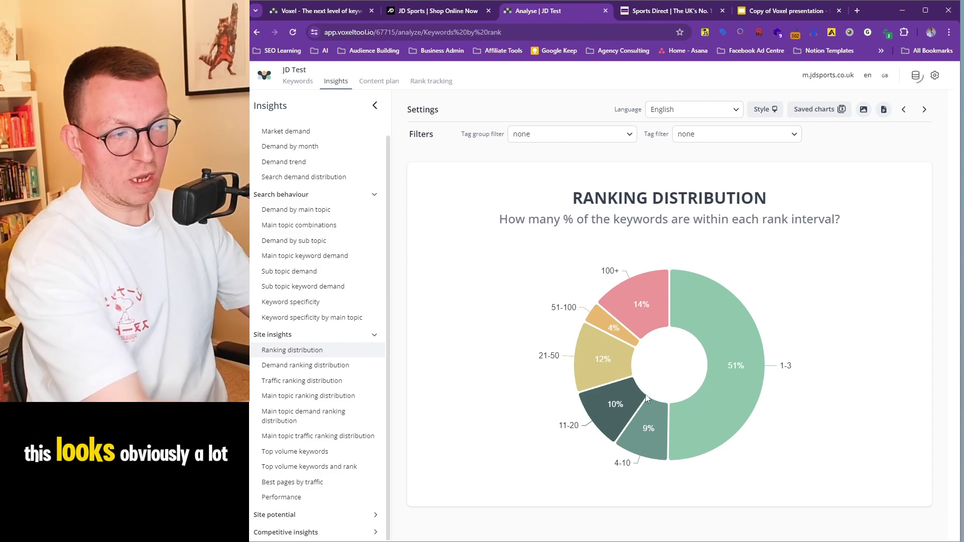
left_click(293, 365)
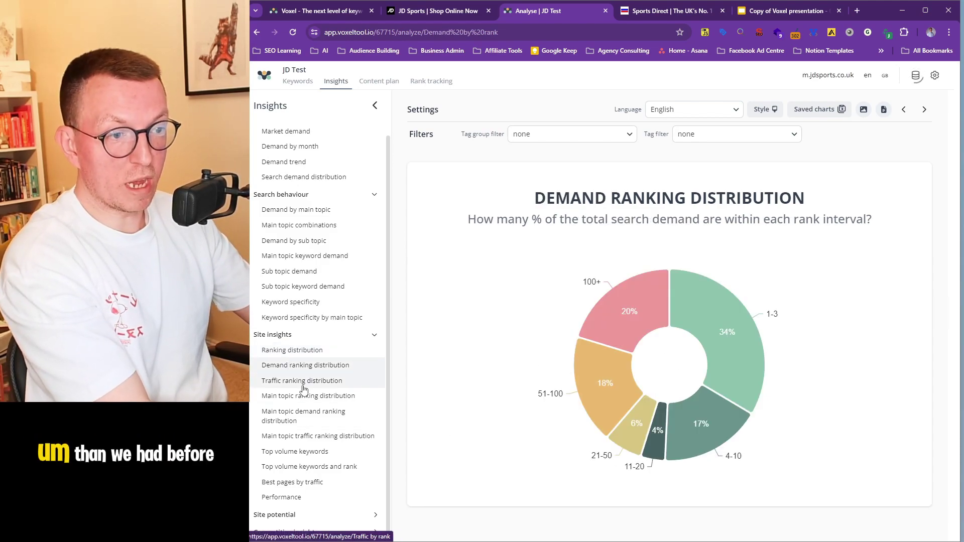
left_click(302, 384)
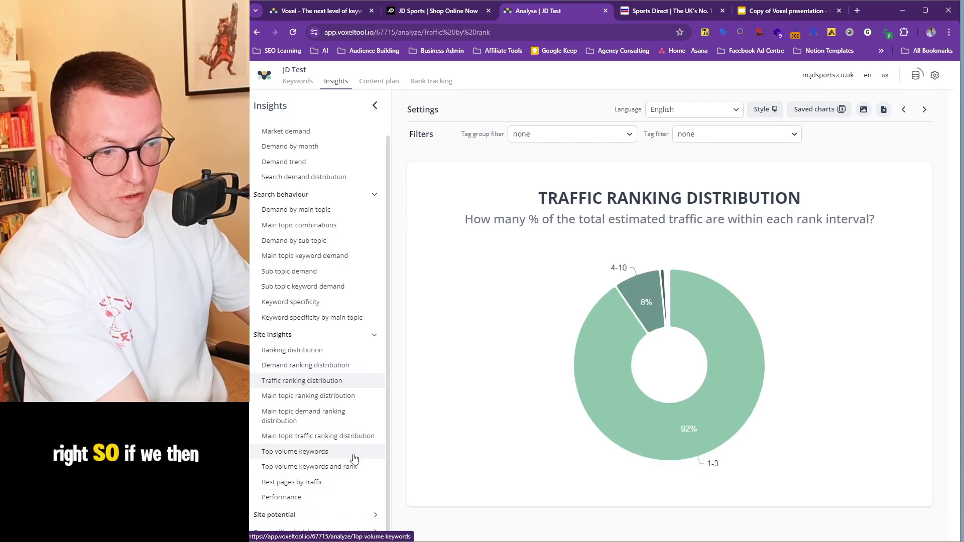
scroll(350, 469, "down", 2)
left_click(294, 350)
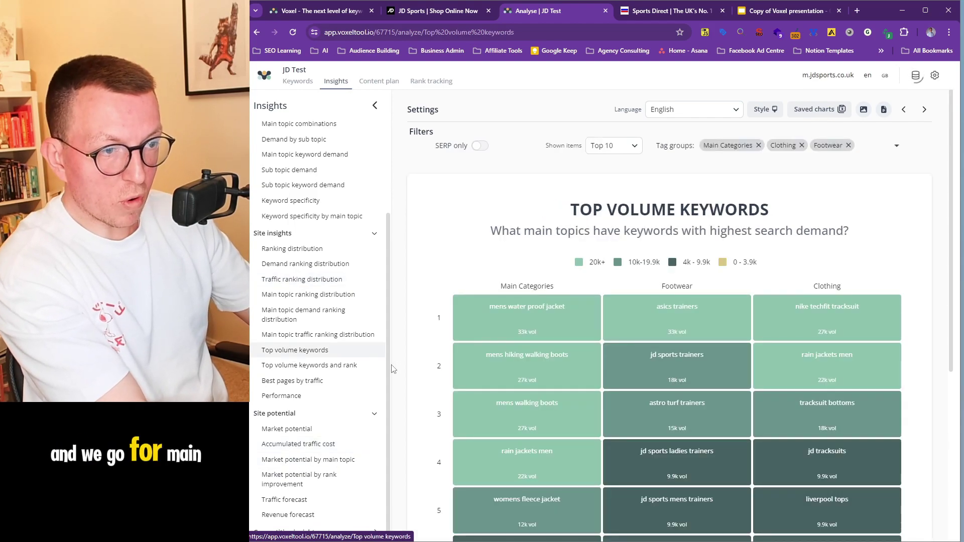
left_click(296, 341)
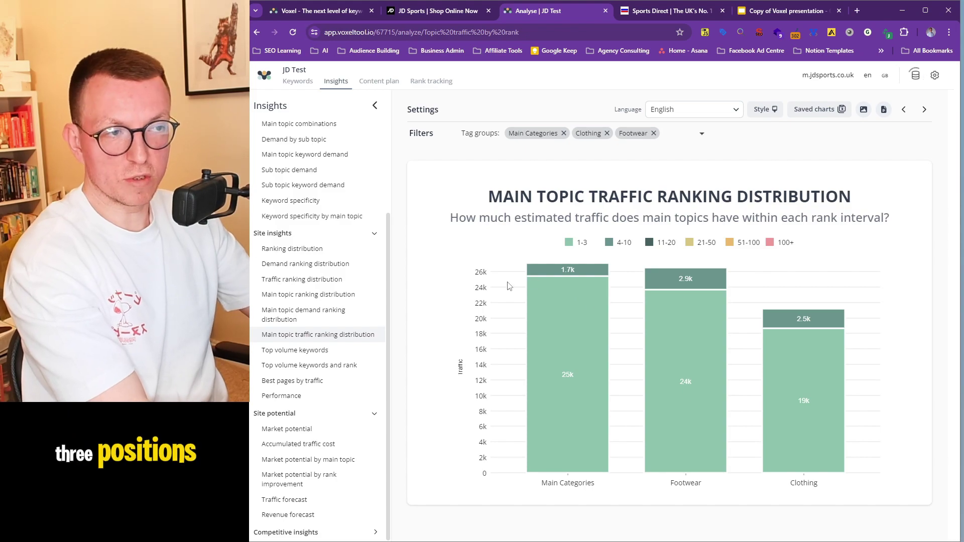
Review the Competitive landscape, Best competitor keywords and Performance vs competitors charts under Competitive insights.
left_click(340, 531)
scroll(355, 476, "down", 3)
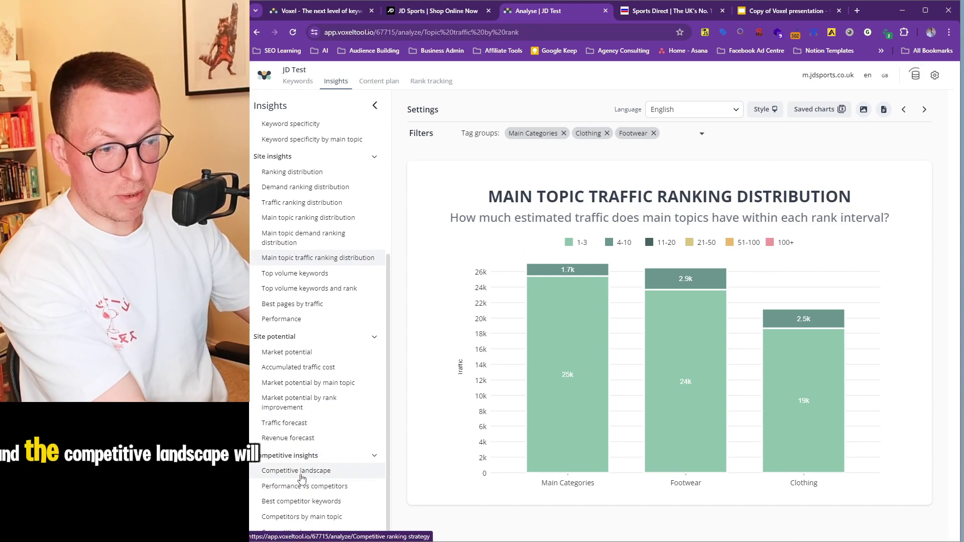
left_click(355, 471)
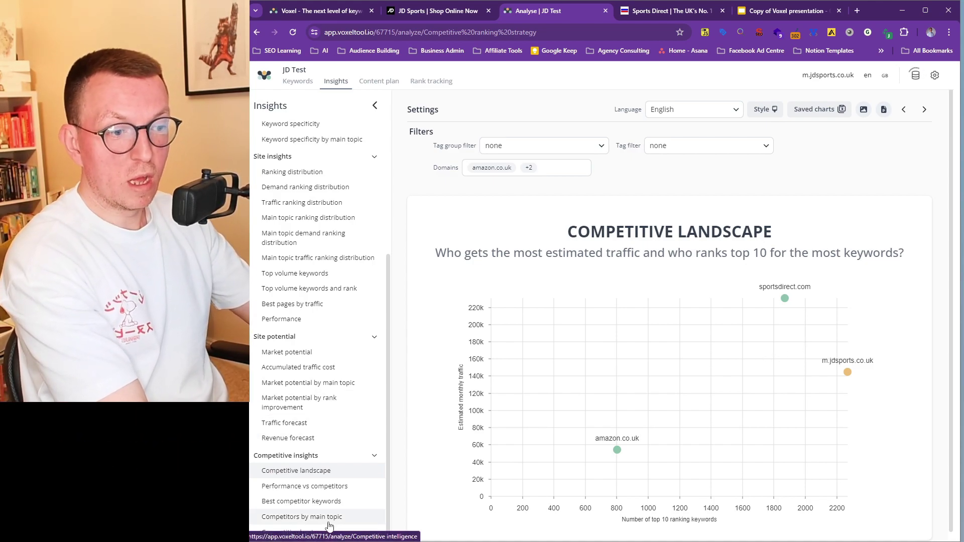
left_click(292, 502)
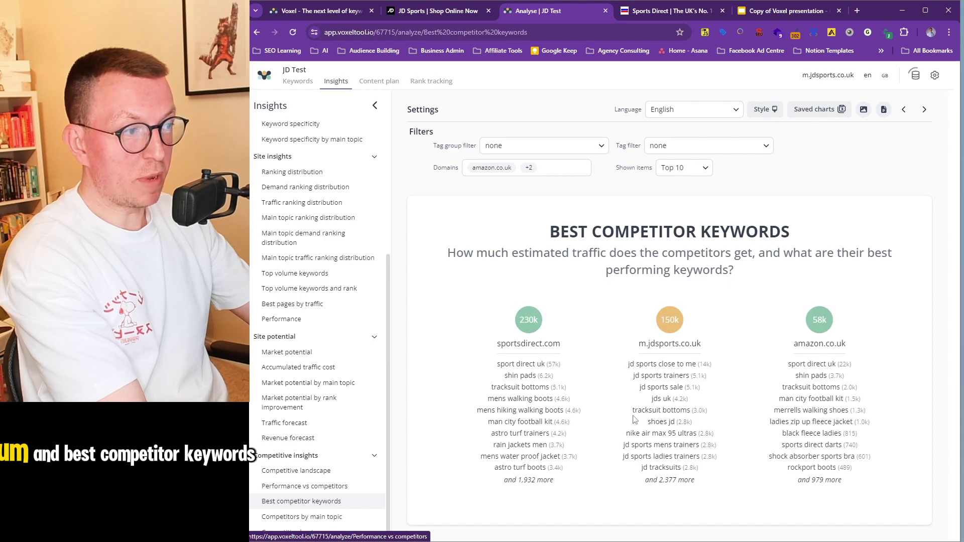
left_click(316, 487)
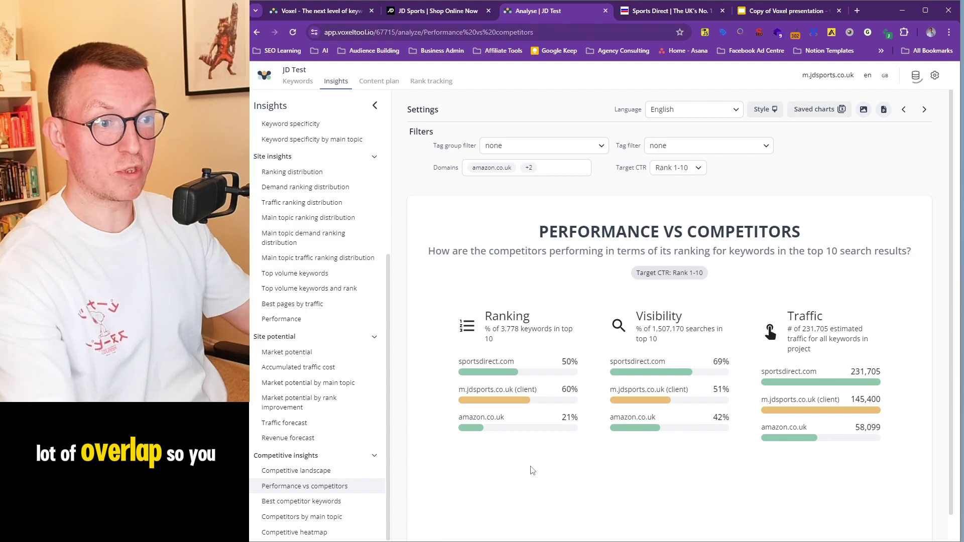
Switch to the JD Sports website and look at its main navigation categories.
scroll(374, 293, "up", 5)
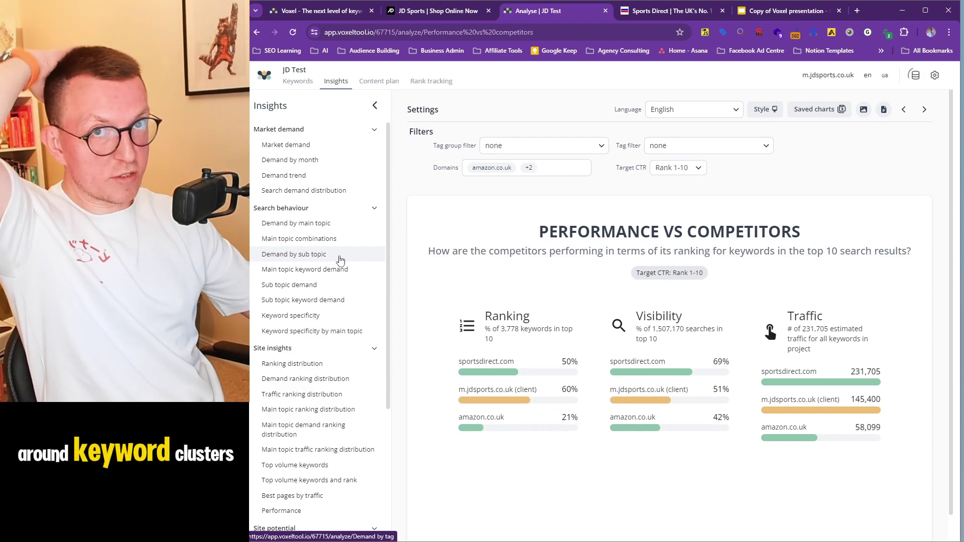
left_click(436, 14)
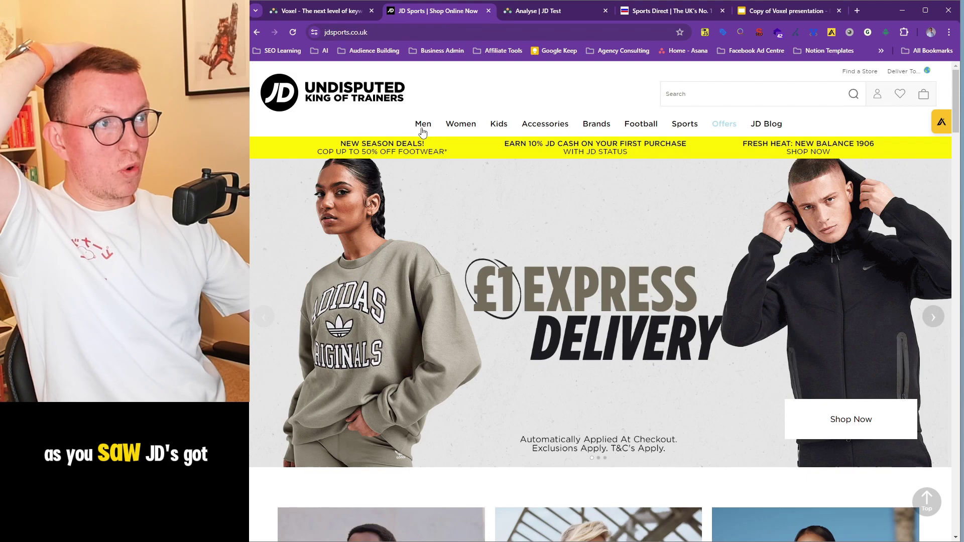
mouse_move(422, 128)
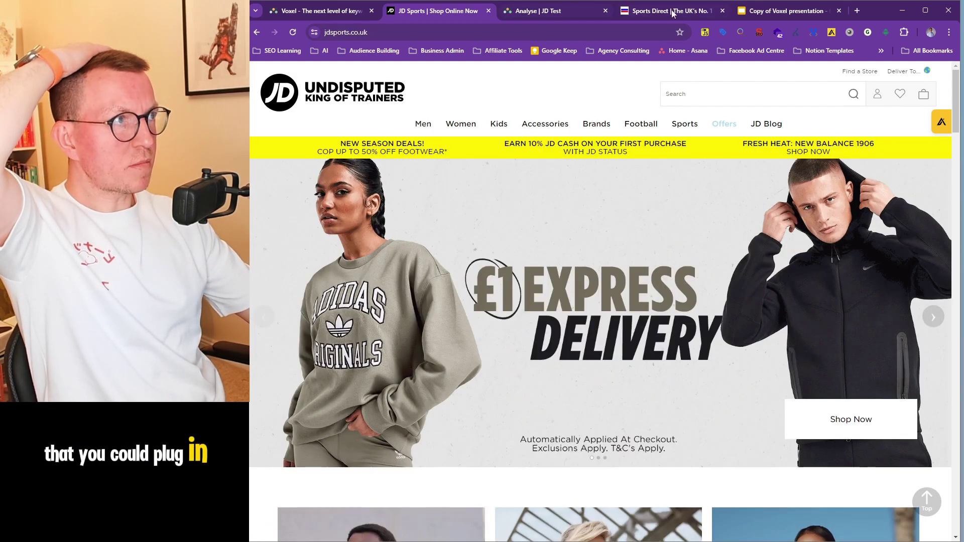
Back in Voxel's keyword list, autogenerate a tag group using top 10 ranking sites, SERP overlap at least 5 and at least 5 keywords per tag.
left_click(562, 12)
left_click(298, 82)
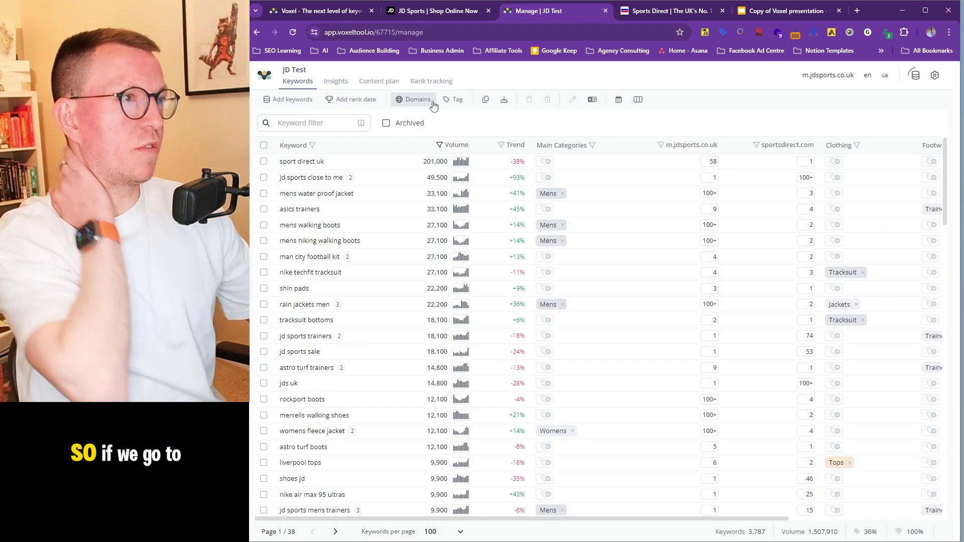
left_click(400, 110)
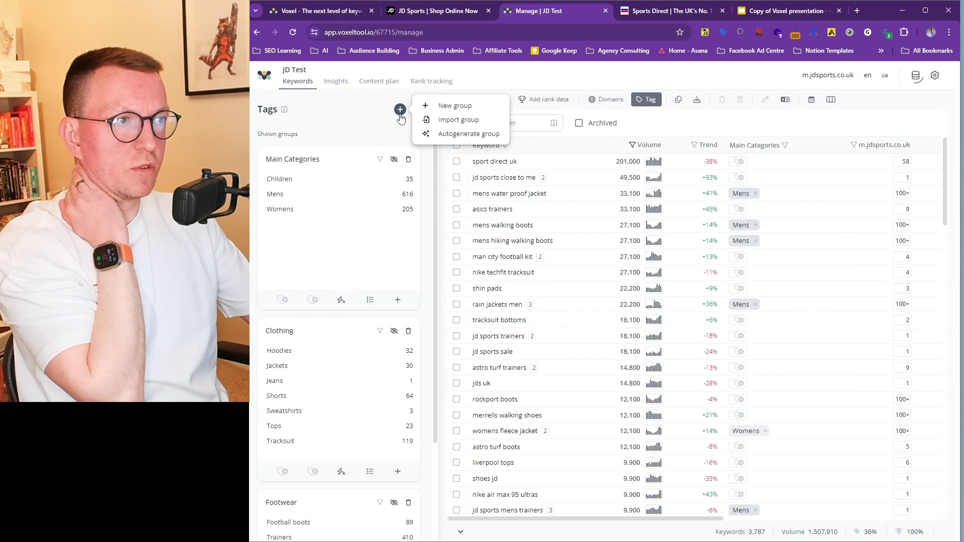
left_click(456, 136)
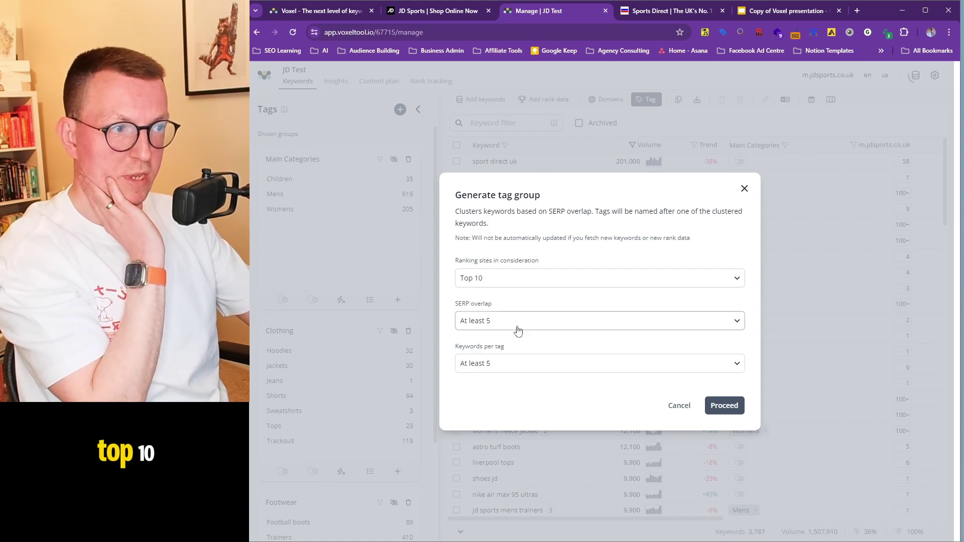
left_click(500, 327)
left_click(495, 401)
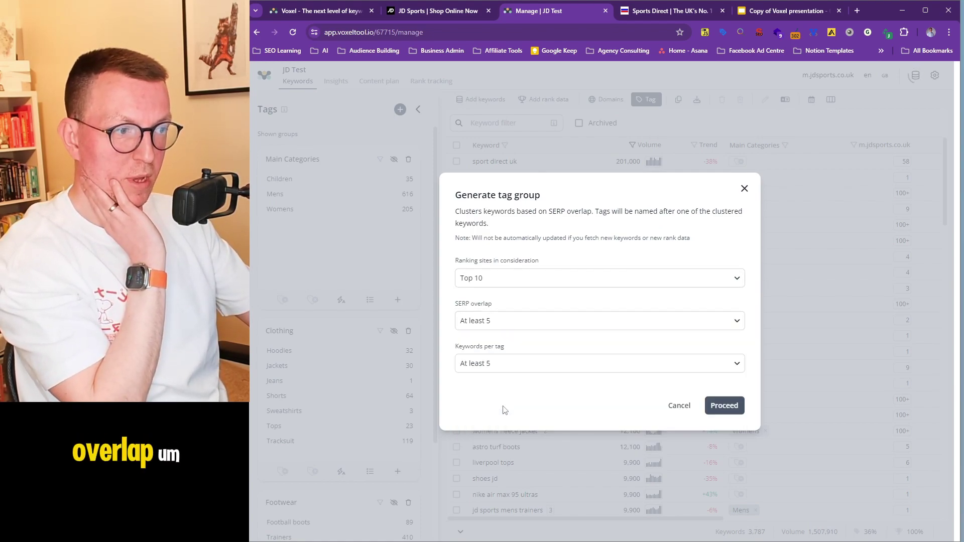
left_click(489, 366)
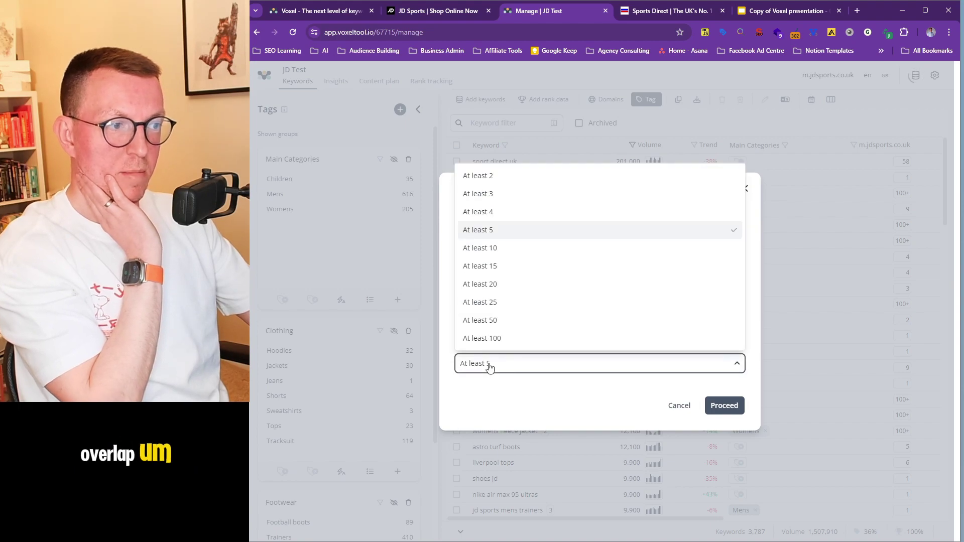
left_click(489, 232)
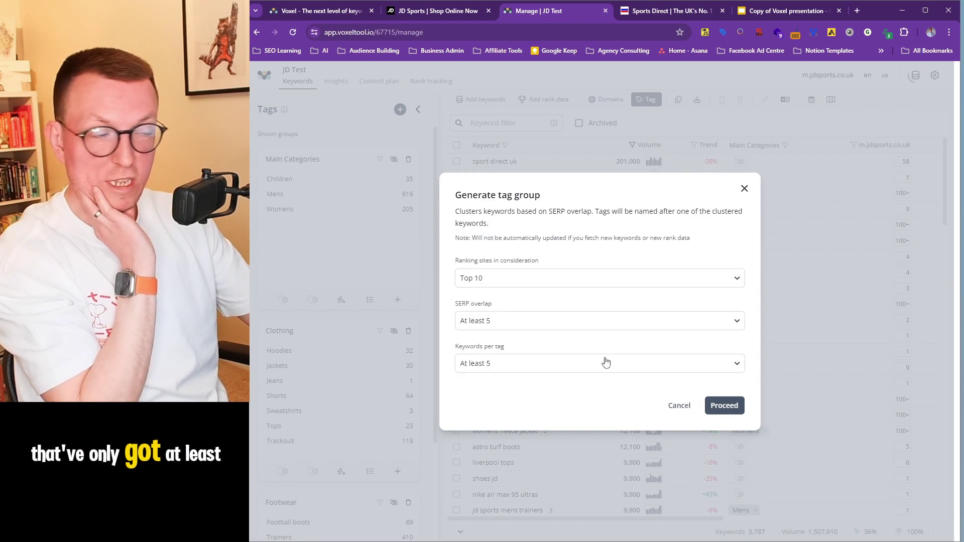
left_click(713, 409)
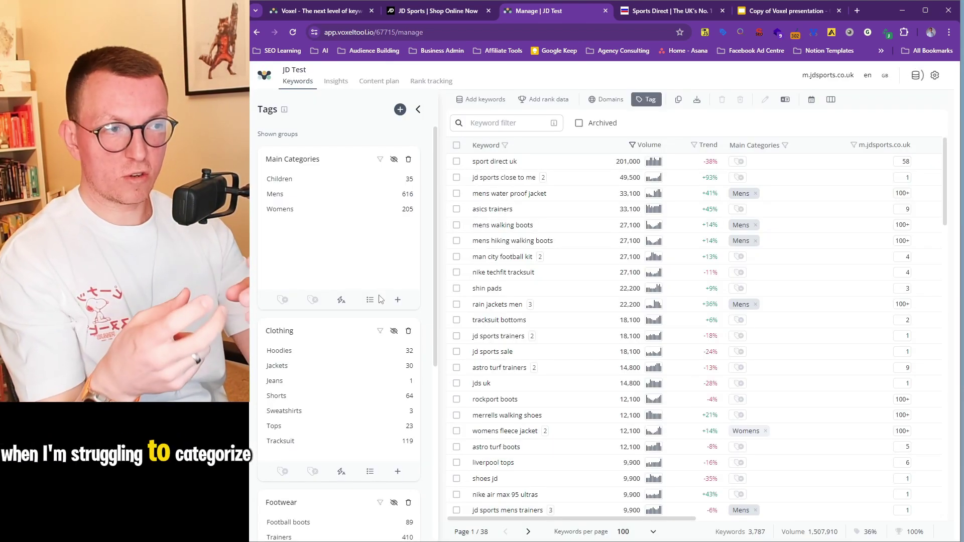
Examine the clustered tags and their keyword counts in the newly generated tag group.
scroll(378, 299, "down", 6)
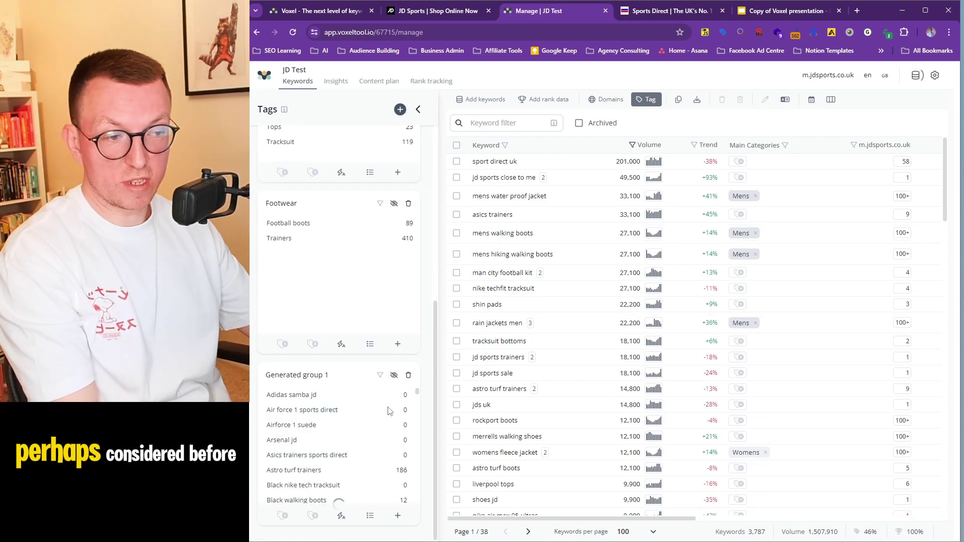
scroll(374, 429, "down", 3)
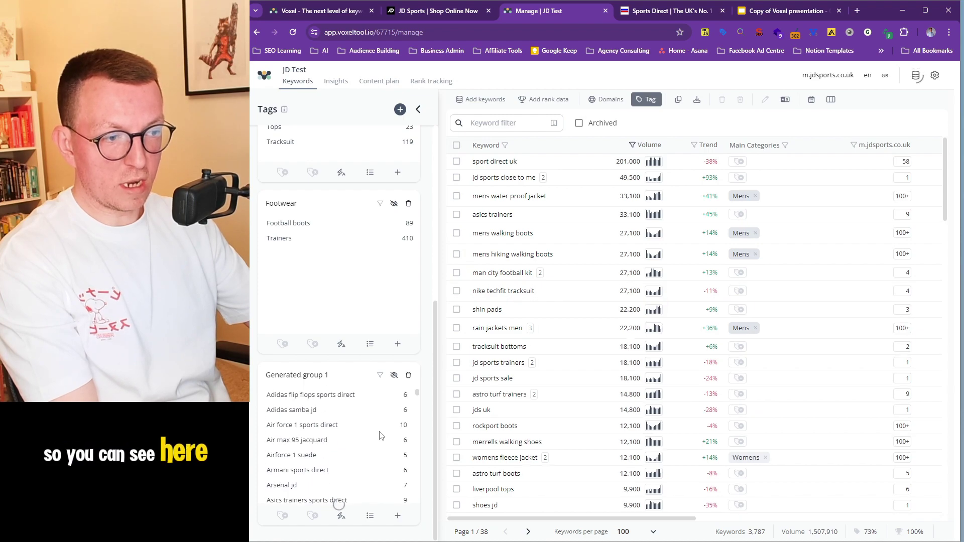
scroll(380, 439, "down", 2)
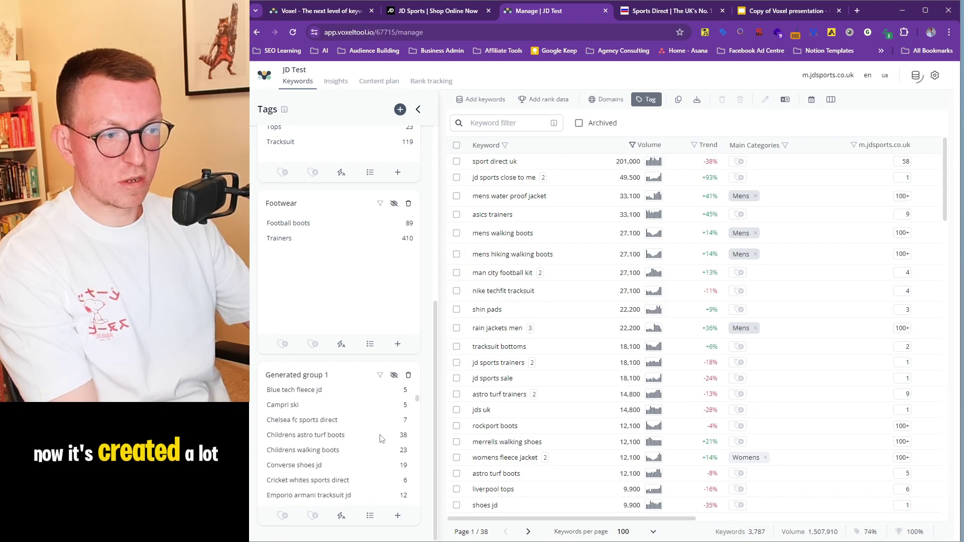
scroll(336, 458, "up", 5)
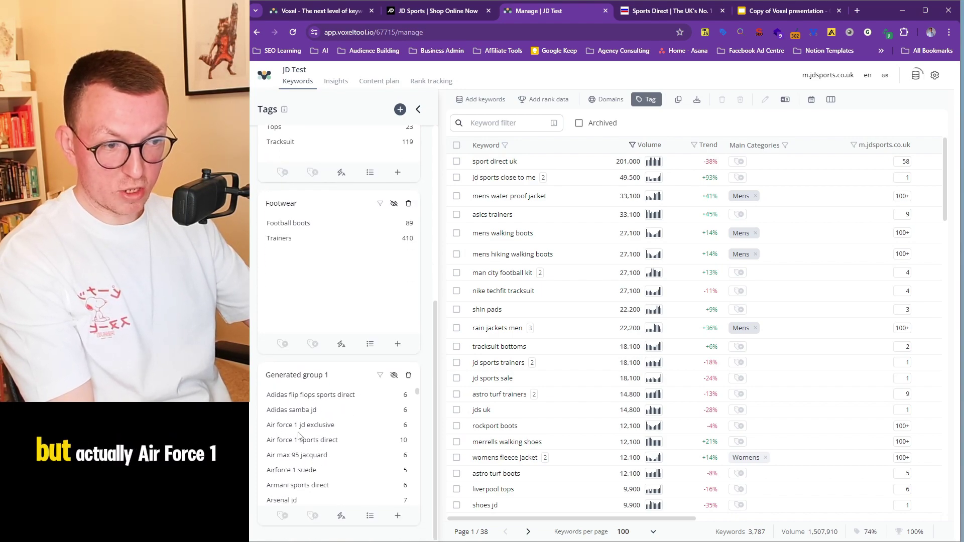
scroll(334, 460, "down", 3)
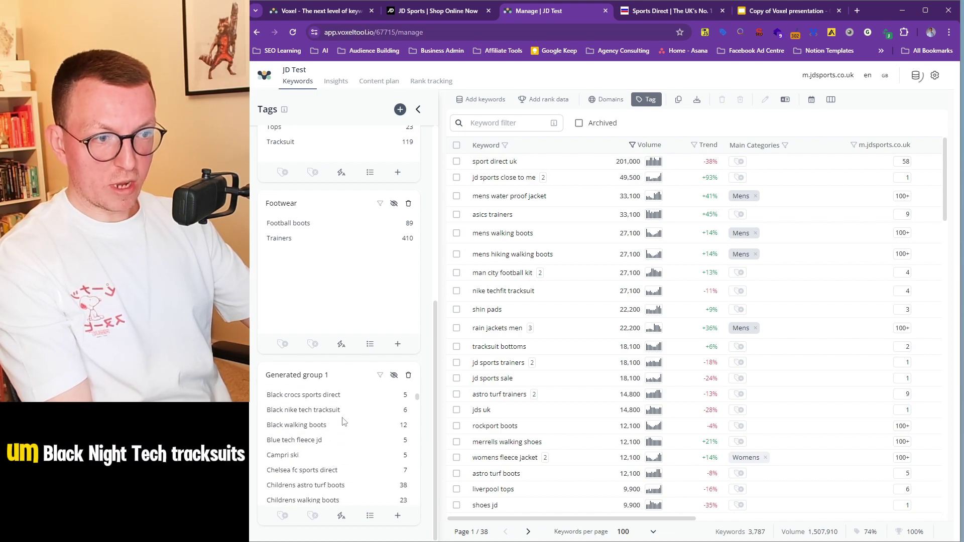
scroll(333, 449, "down", 1)
scroll(323, 454, "up", 1)
scroll(351, 451, "up", 3)
scroll(416, 399, "down", 3)
scroll(420, 400, "up", 1)
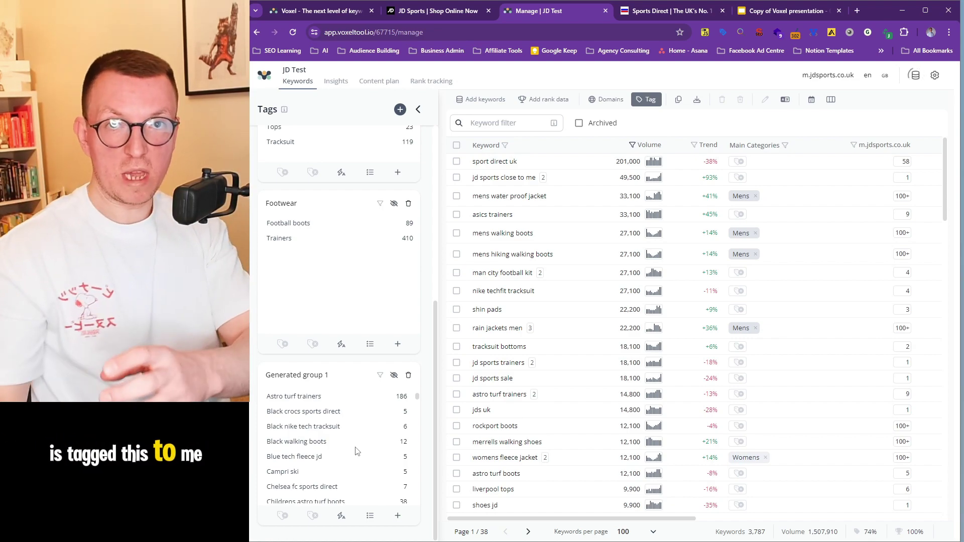
scroll(360, 451, "down", 10)
scroll(378, 452, "down", 5)
scroll(418, 431, "down", 8)
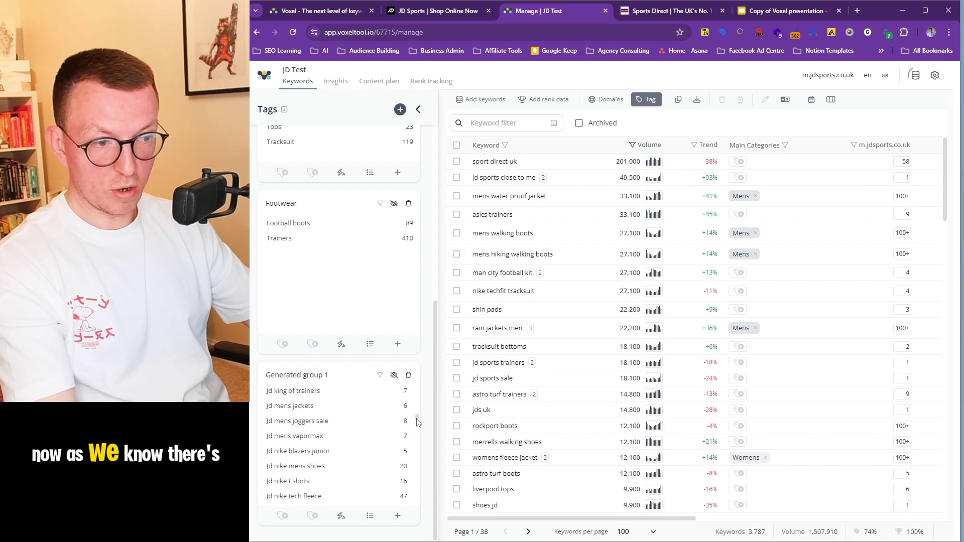
Look through the remaining clusters in Generated group 1 and return to the start of its tag list.
left_click_drag(417, 432, 417, 457)
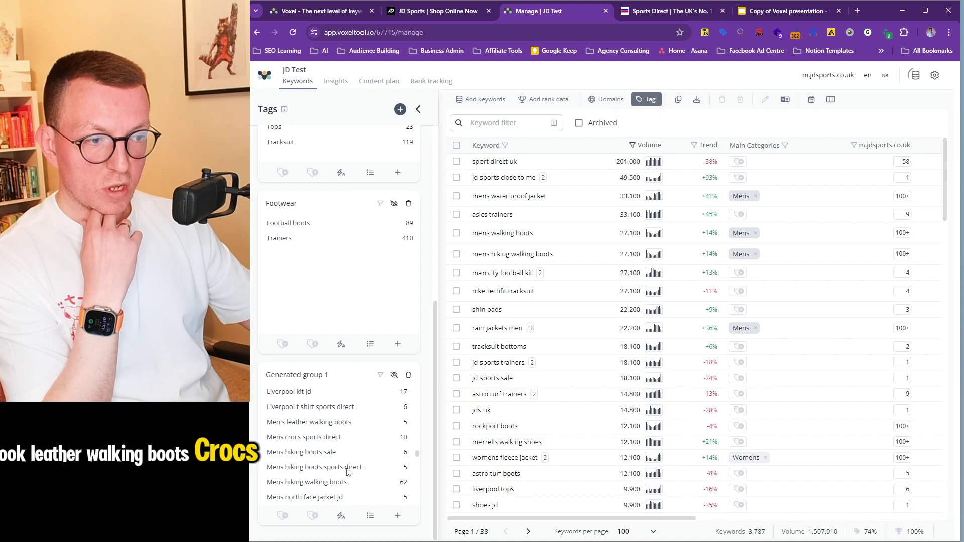
scroll(301, 442, "down", 8)
scroll(415, 458, "down", 5)
left_click_drag(418, 471, 418, 392)
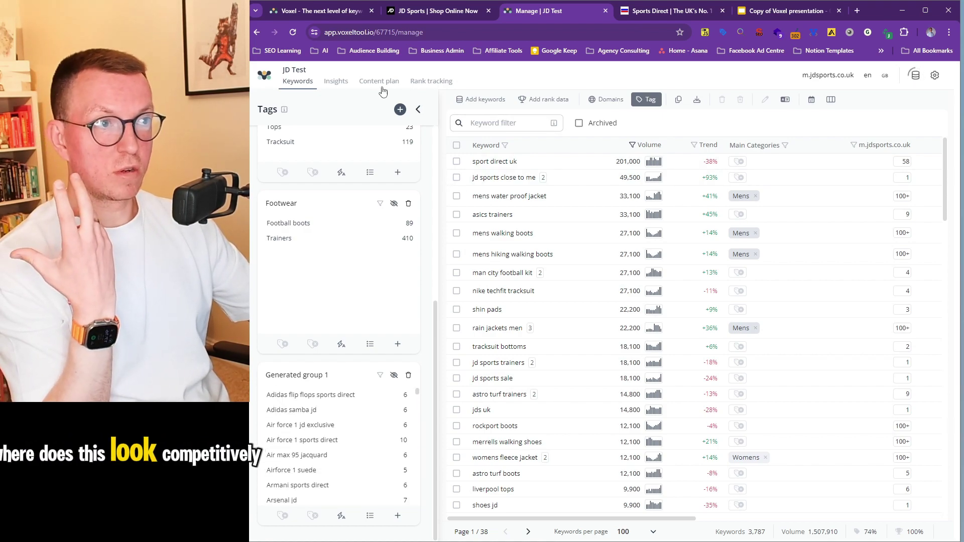
Review the Main topic combinations and Demand by sub topic charts under Search behaviour in the project's insights.
left_click(336, 85)
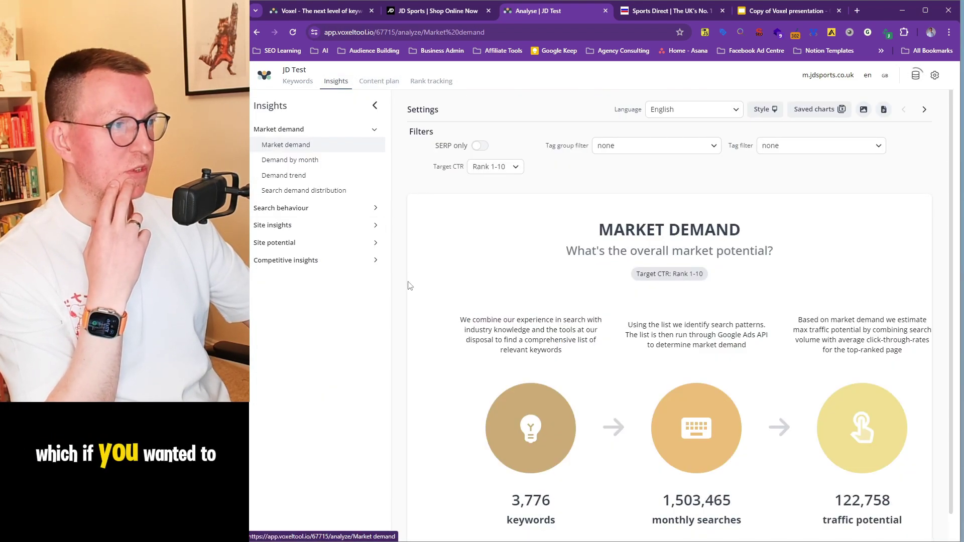
left_click(317, 212)
left_click(308, 240)
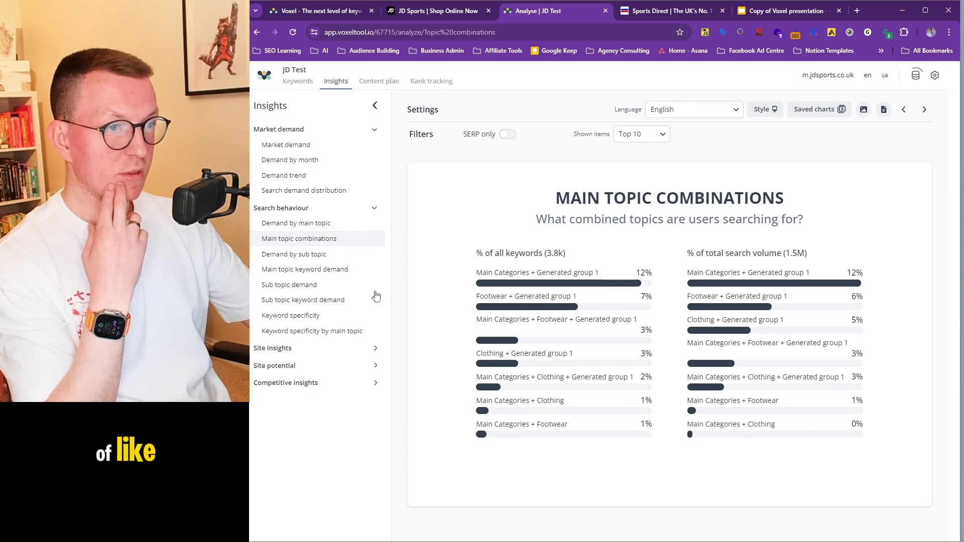
left_click(288, 269)
left_click(291, 253)
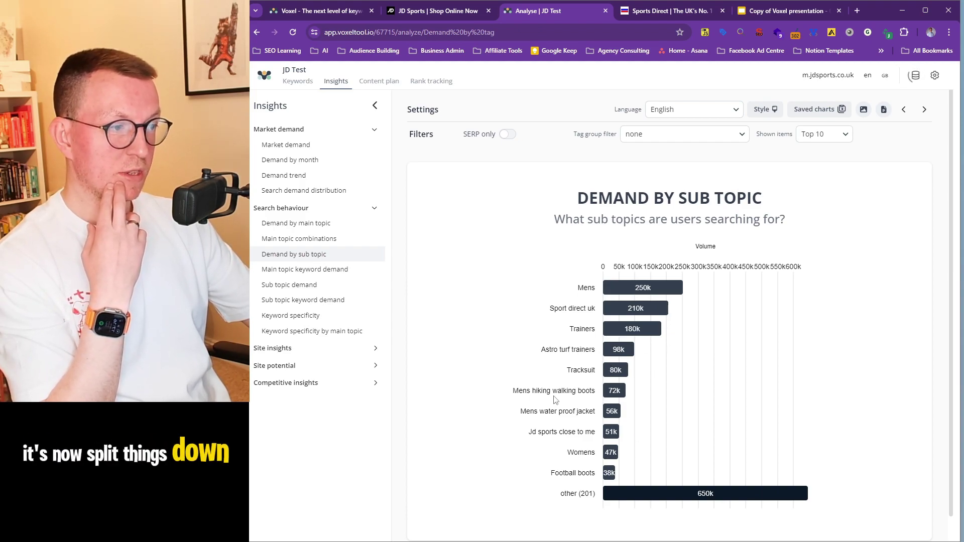
scroll(581, 493, "down", 1)
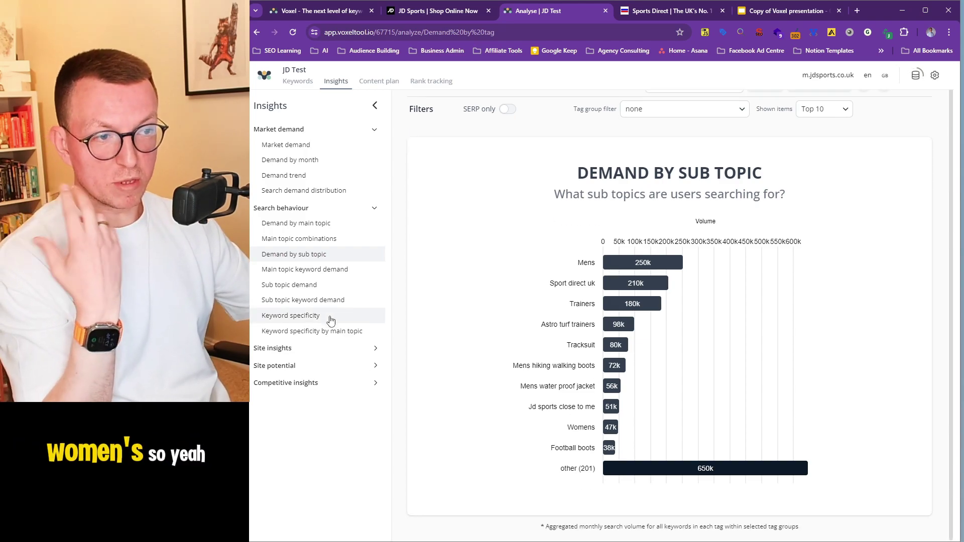
View Keyword specificity by main topic with Generated group 1 added to the tag groups, and remove that group again.
left_click(317, 332)
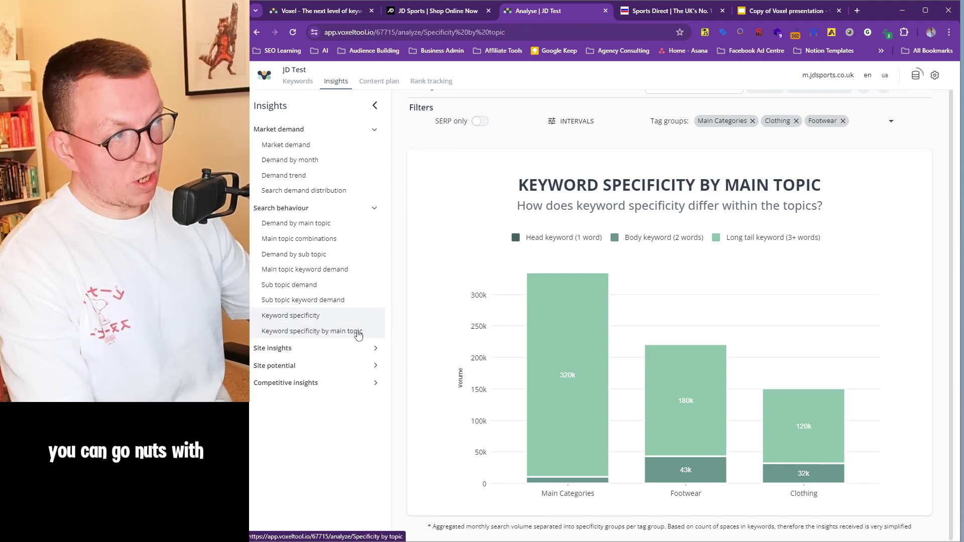
left_click(891, 121)
left_click(695, 147)
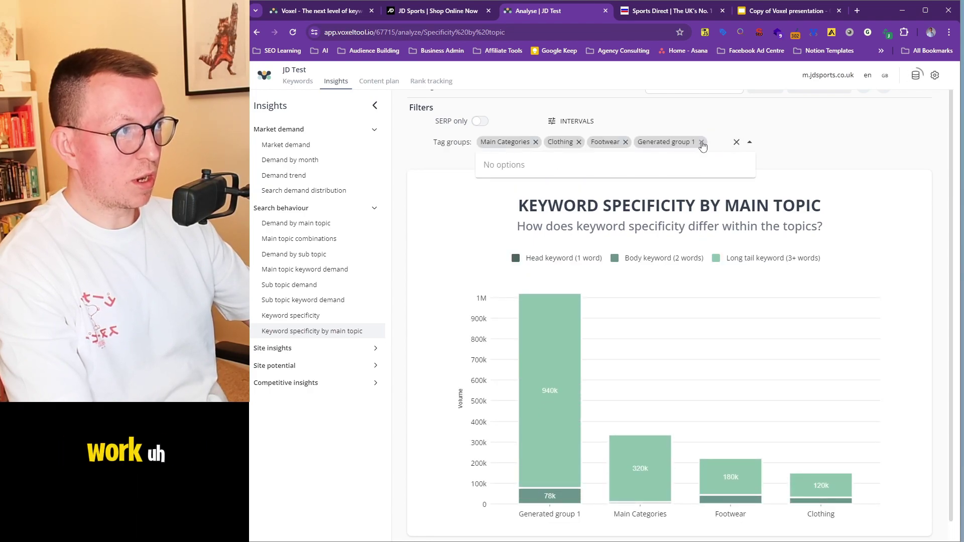
left_click(701, 143)
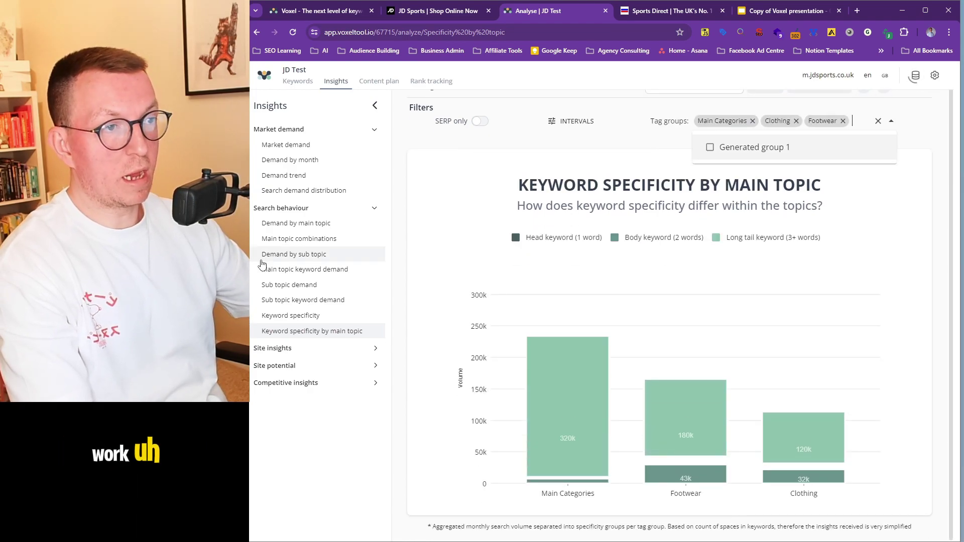
Return to the keyword list and review the project's domains and its tag groups.
left_click(308, 85)
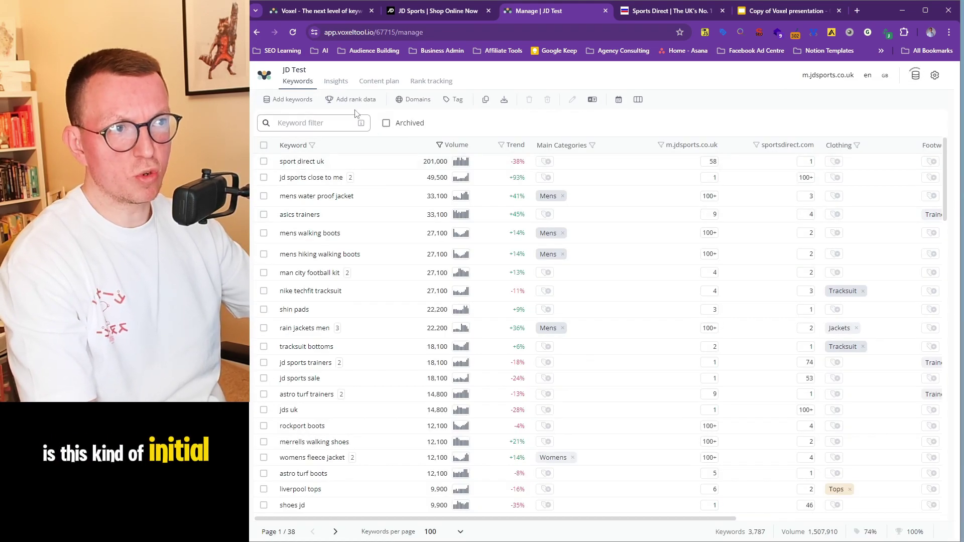
left_click(410, 100)
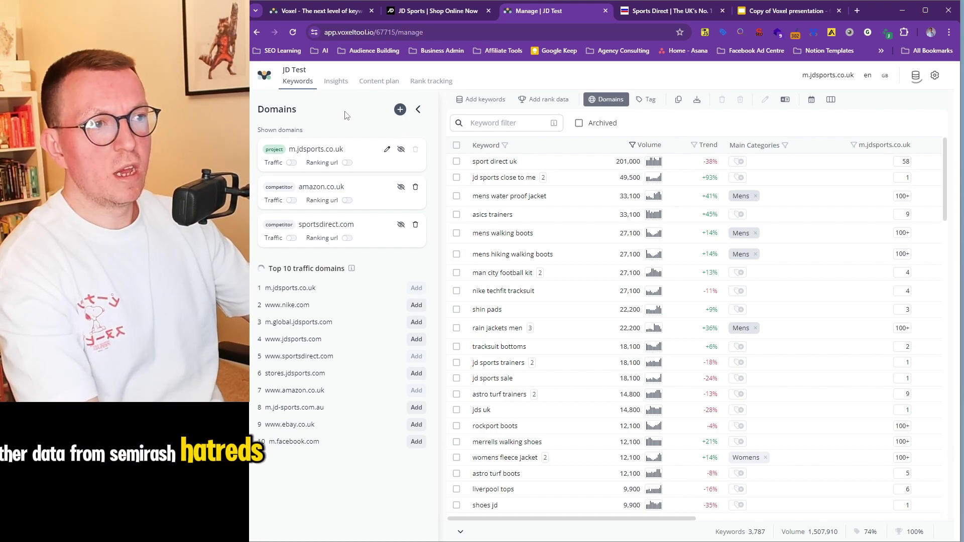
left_click(636, 101)
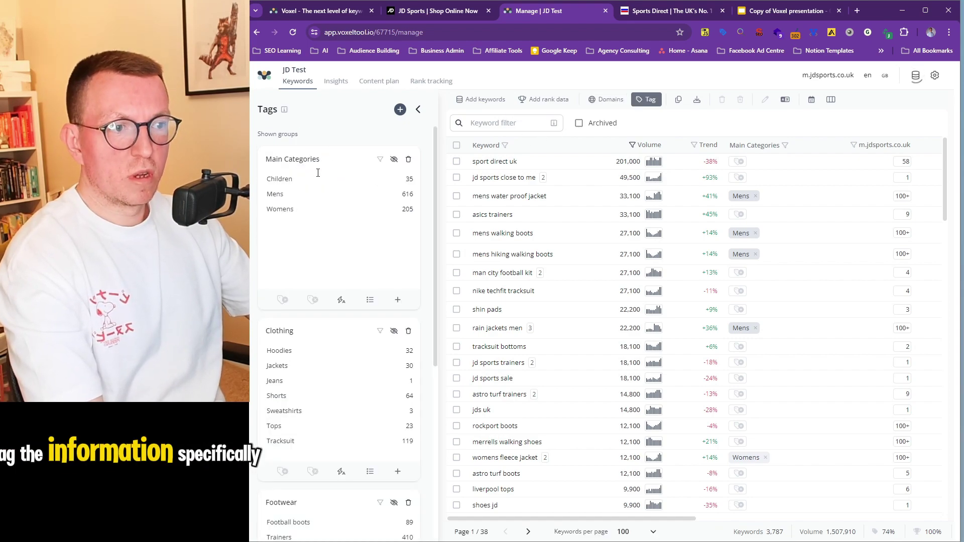
scroll(360, 301, "down", 4)
scroll(352, 300, "up", 4)
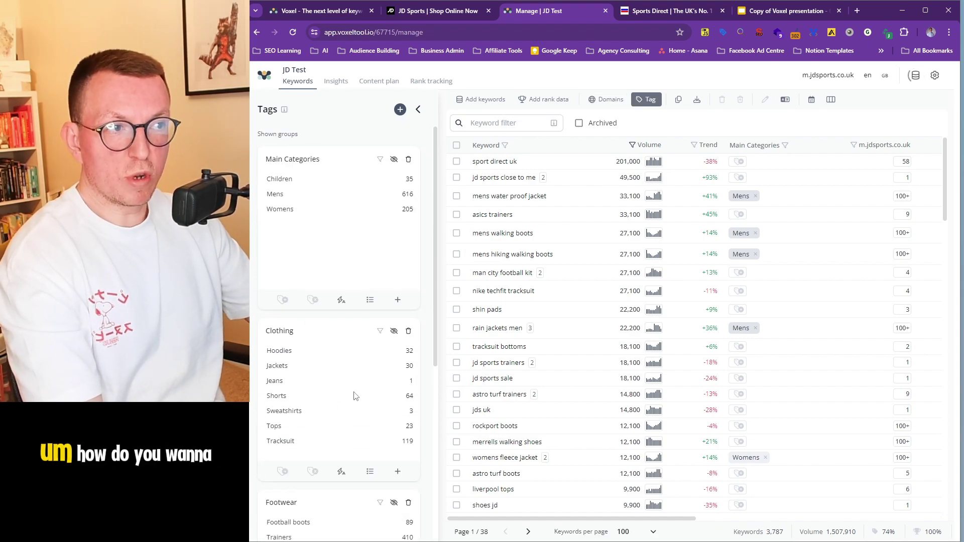
Review search behaviour insights for Demand by main topic, Demand by sub topic and Main topic combinations.
left_click(339, 83)
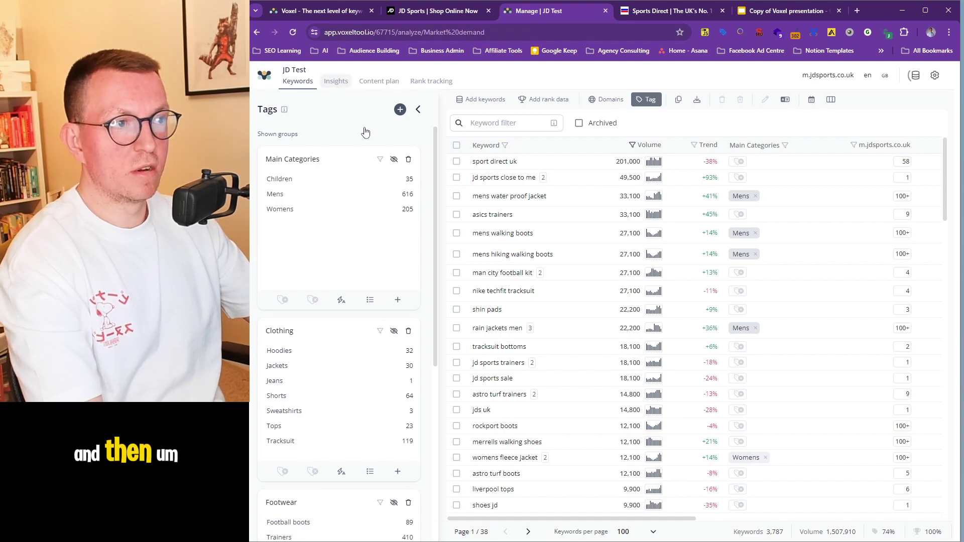
left_click(290, 208)
left_click(292, 224)
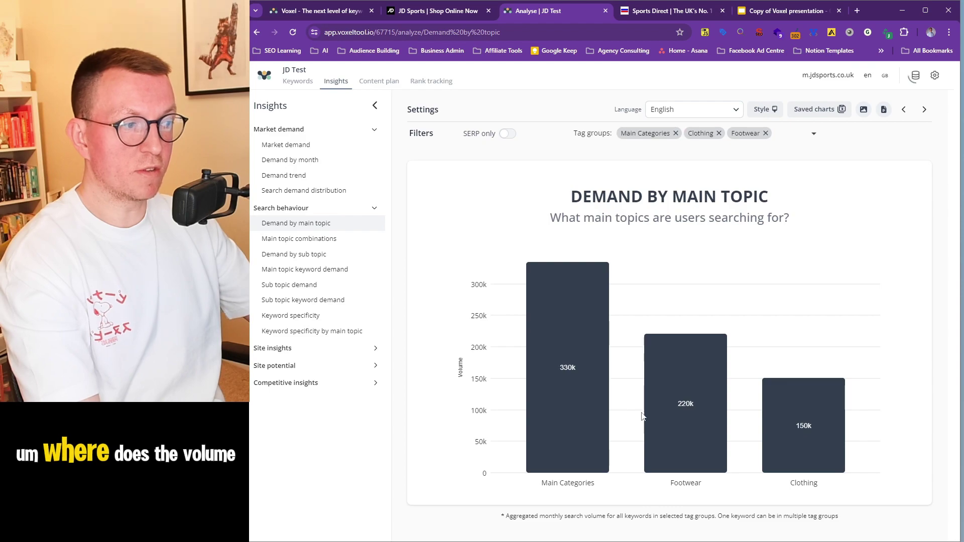
left_click(308, 254)
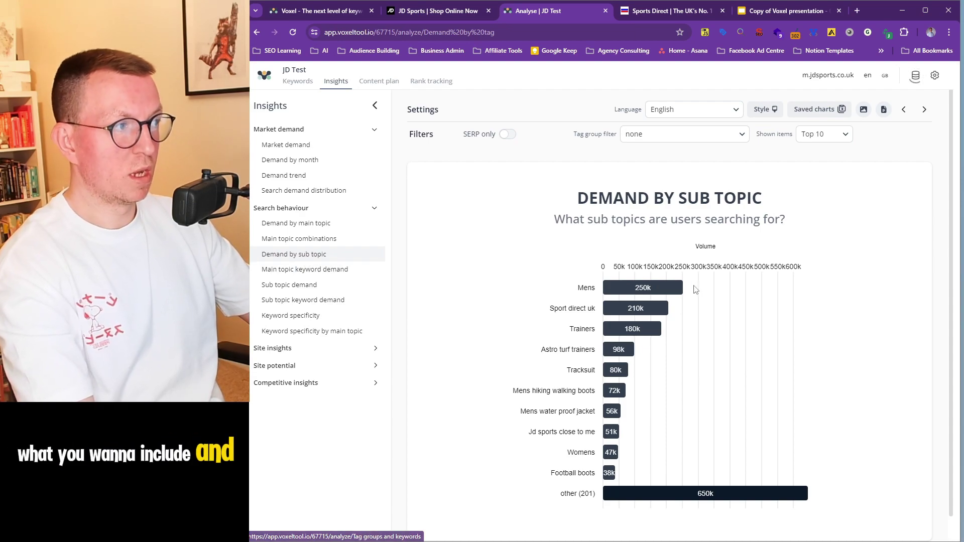
scroll(652, 211, "down", 1)
scroll(452, 216, "up", 1)
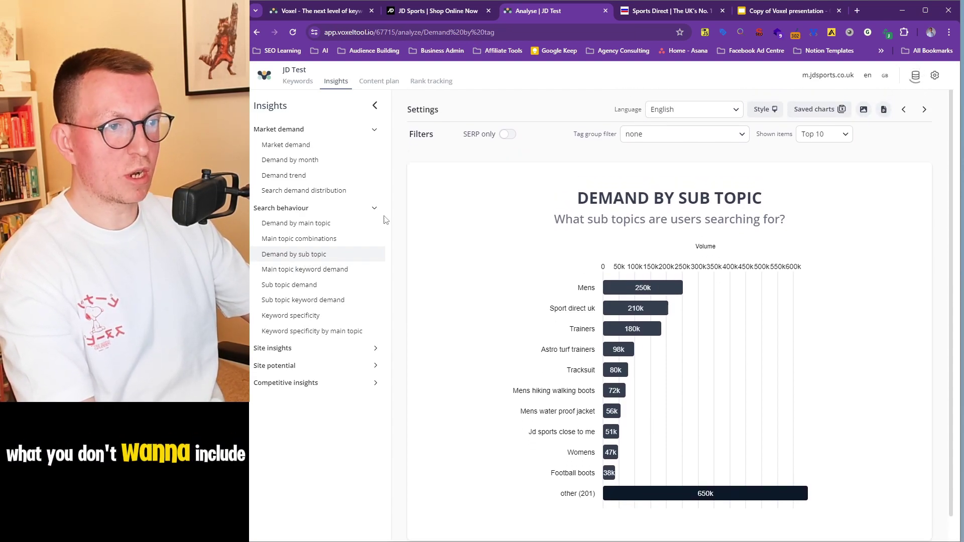
left_click(302, 239)
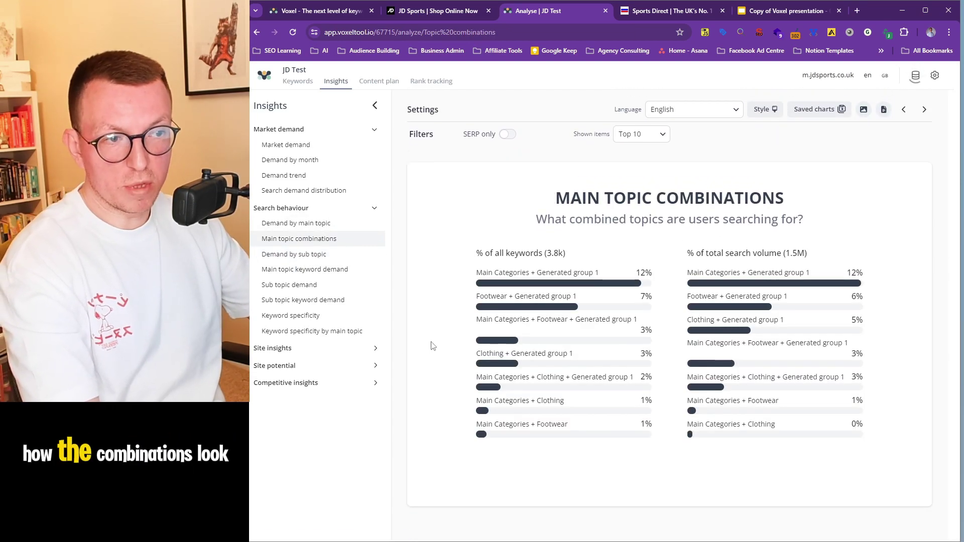
View the Competitive landscape chart under Competitive insights, and switch to the Voxel website's home page.
left_click(315, 366)
left_click(347, 484)
left_click(312, 474)
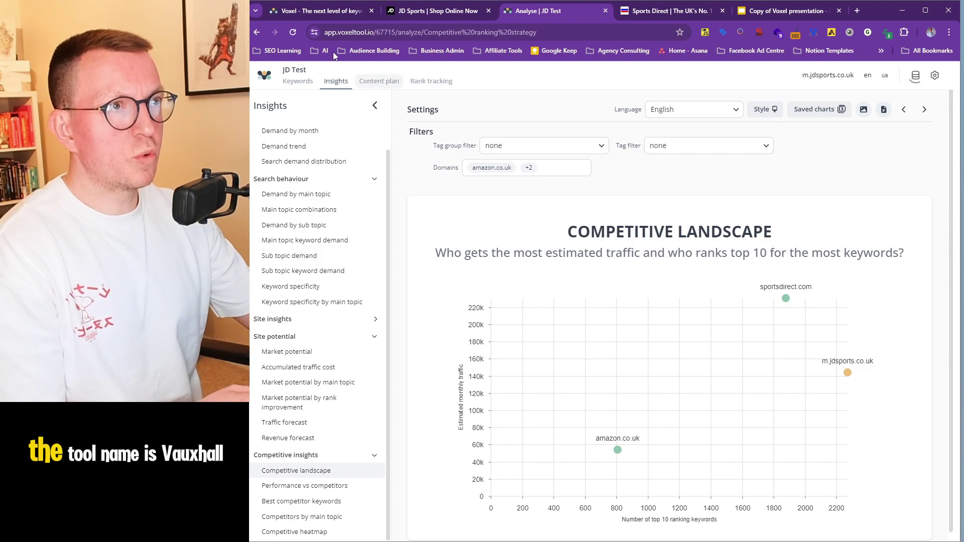
left_click(305, 10)
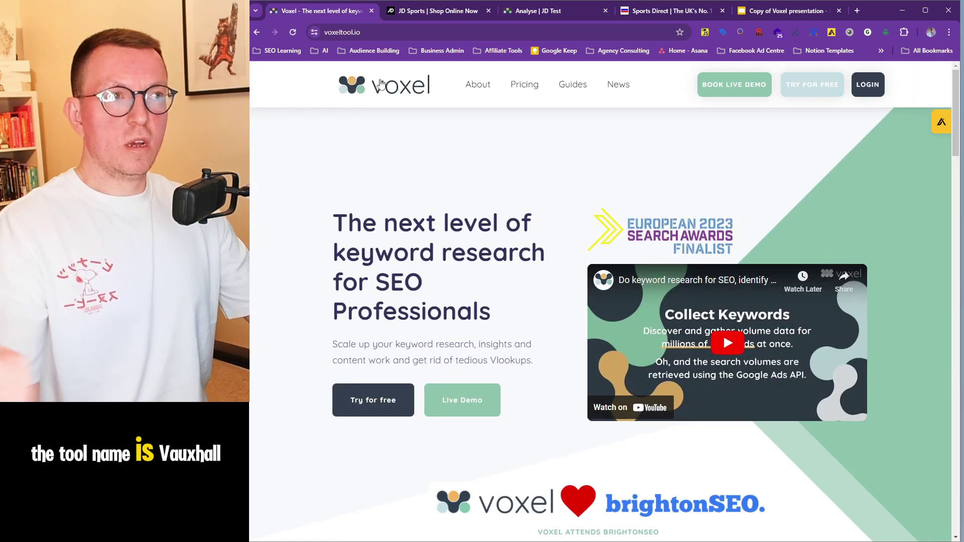